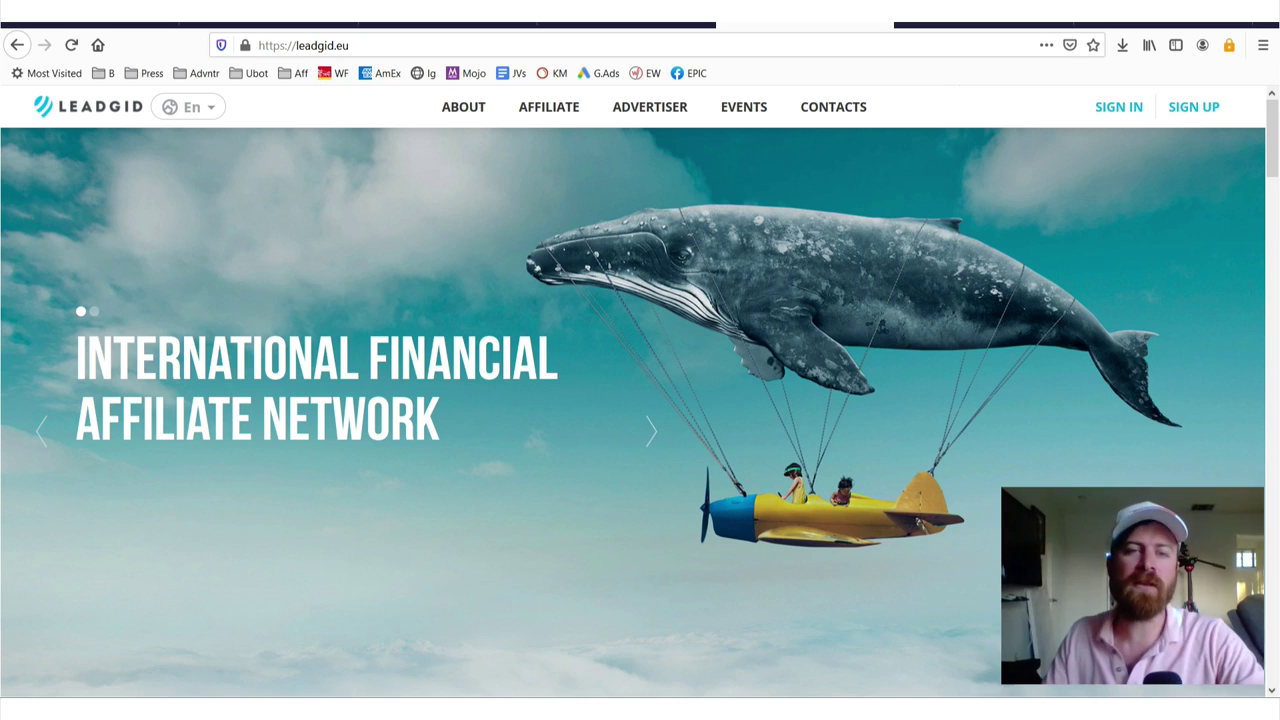
Scroll through the leadgid.eu homepage.
scroll(604, 229, down, 10)
scroll(604, 229, down, 10)
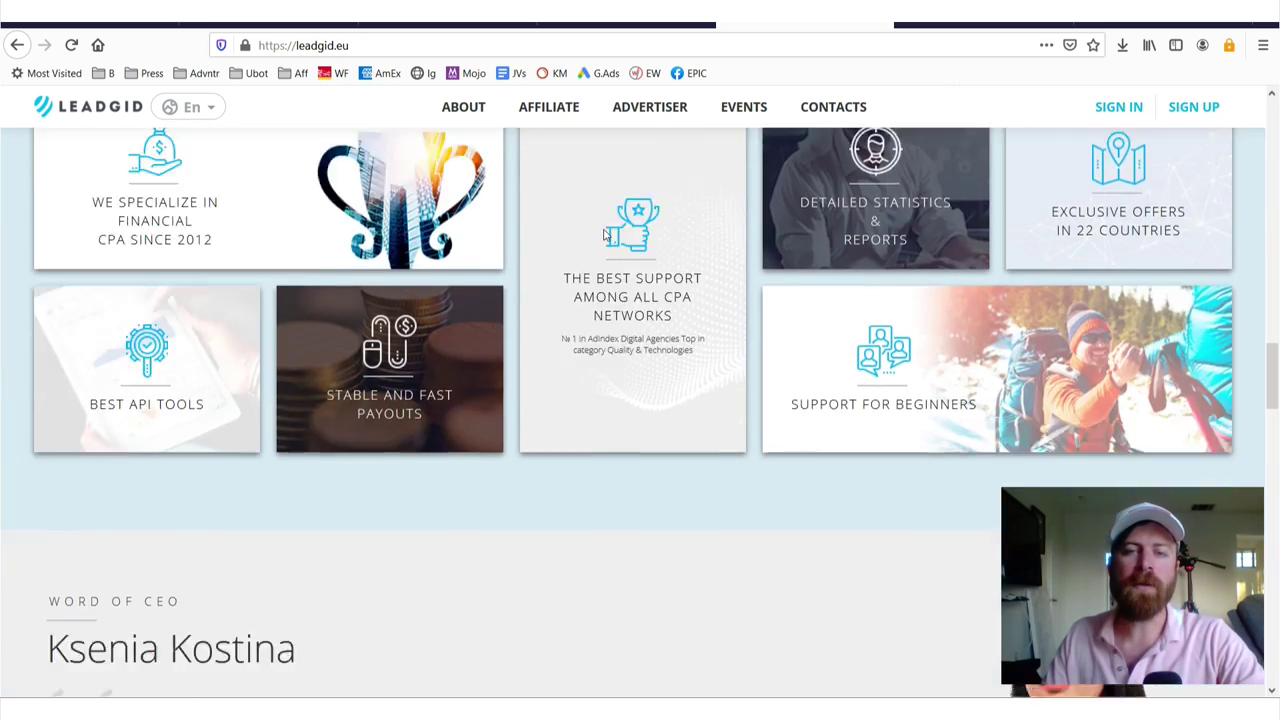
scroll(604, 229, down, 10)
scroll(604, 233, down, 6)
scroll(604, 233, down, 4)
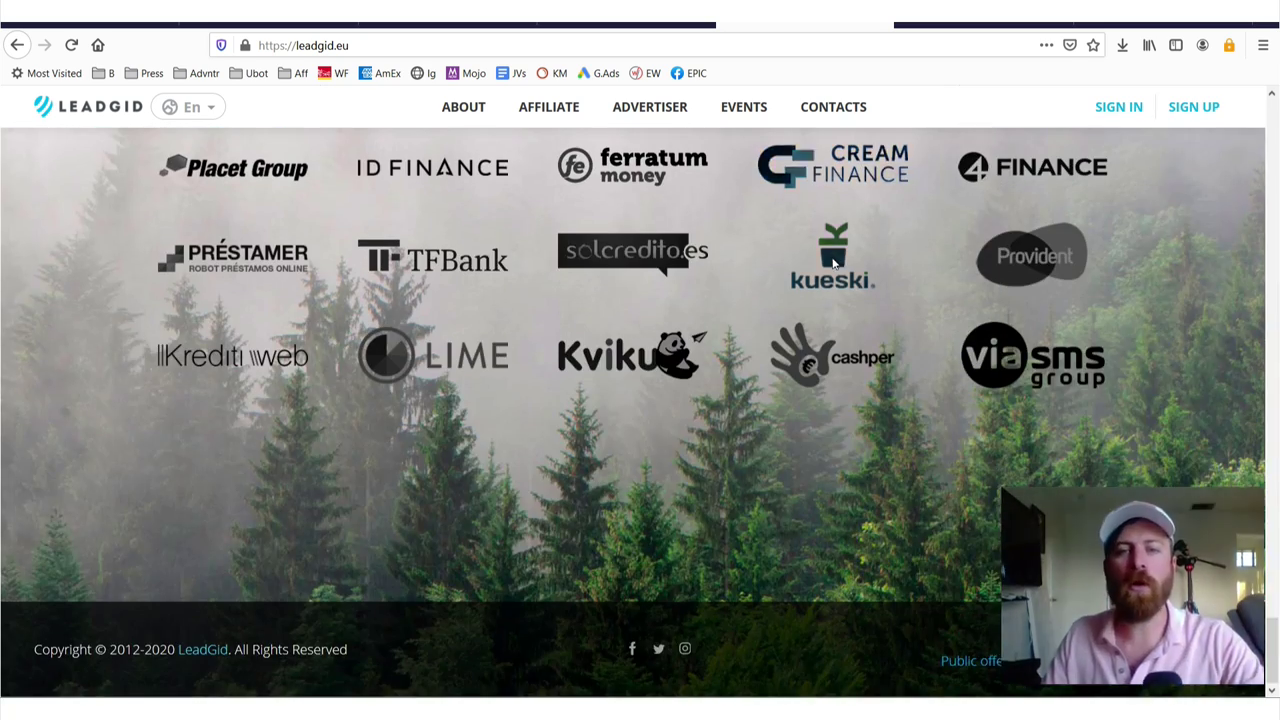
scroll(760, 300, up, 5)
Switch to the my.leadgid.eu affiliate offers table and scroll through it.
click(925, 25)
scroll(637, 334, down, 2)
scroll(638, 334, down, 5)
scroll(640, 333, up, 5)
scroll(791, 320, up, 2)
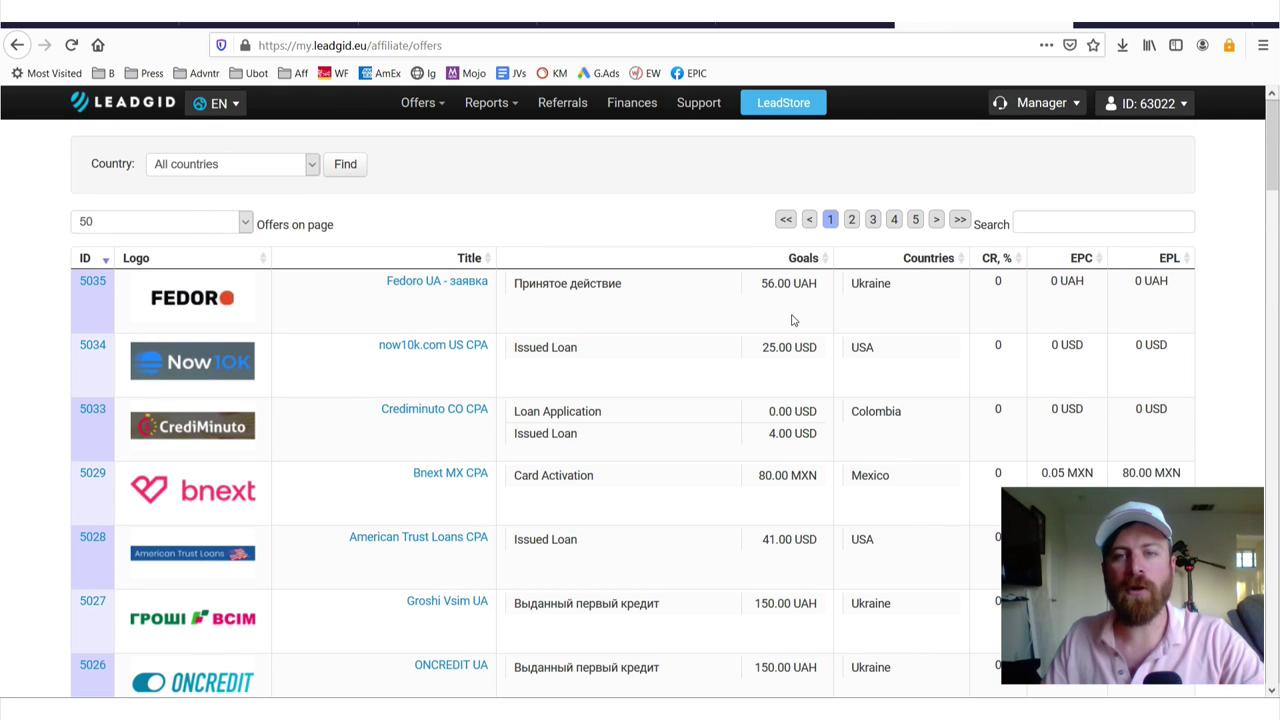
Highlight the Goals payouts, starting with Fedoro's 56.00 UAH and the offer below it.
drag(759, 289, 825, 291)
drag(760, 347, 820, 348)
scroll(790, 380, down, 4)
scroll(750, 432, down, 3)
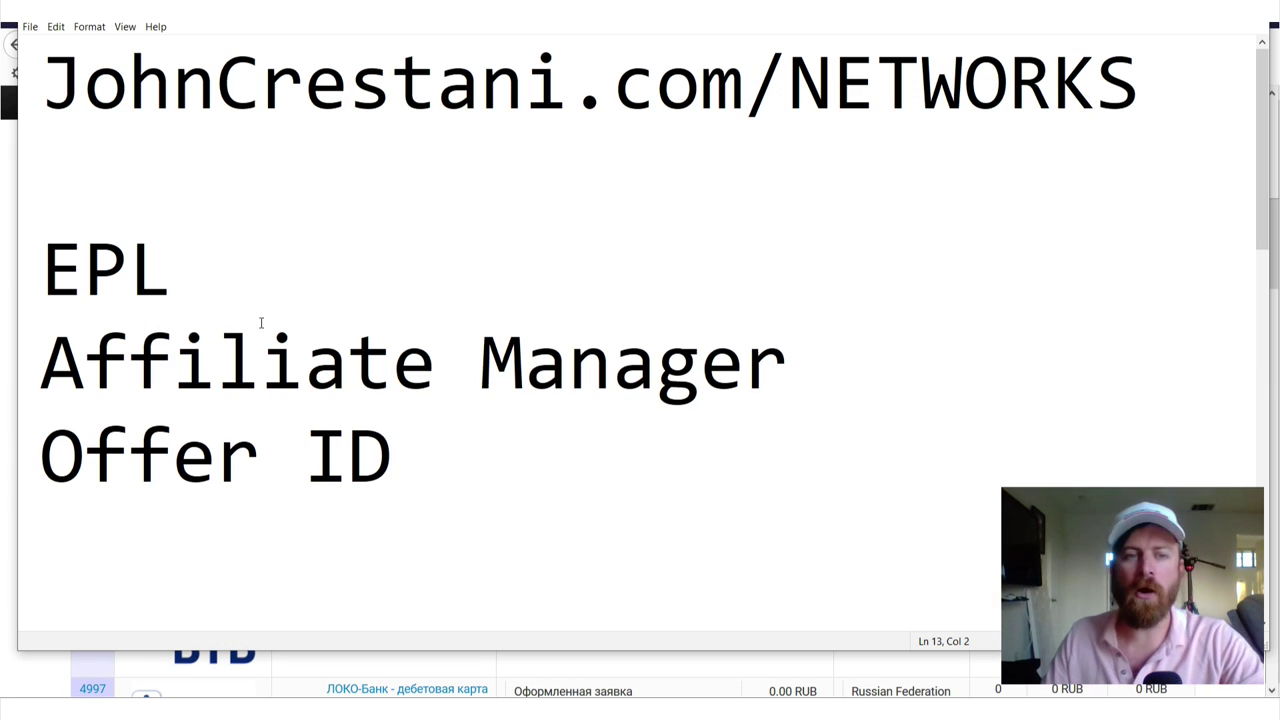
Highlight the EPL, Affiliate Manager and Offer ID notes, then return to the browser.
drag(47, 258, 391, 438)
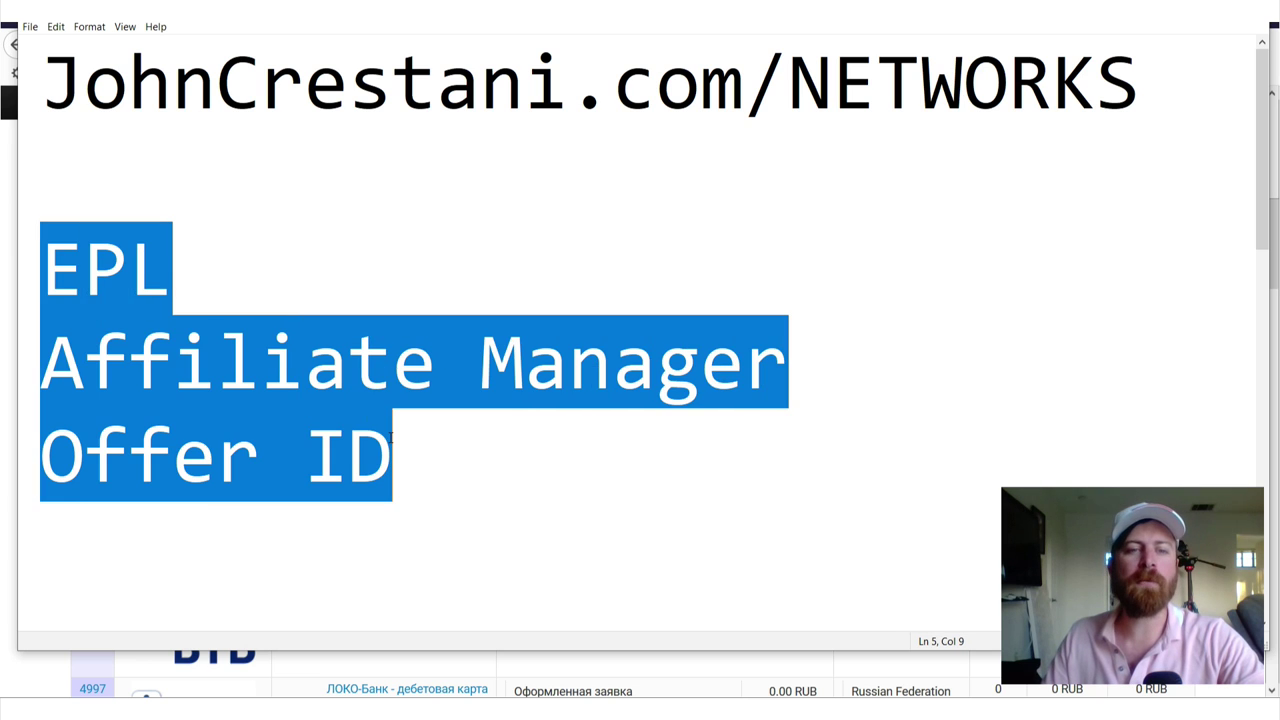
click(421, 455)
drag(84, 268, 288, 306)
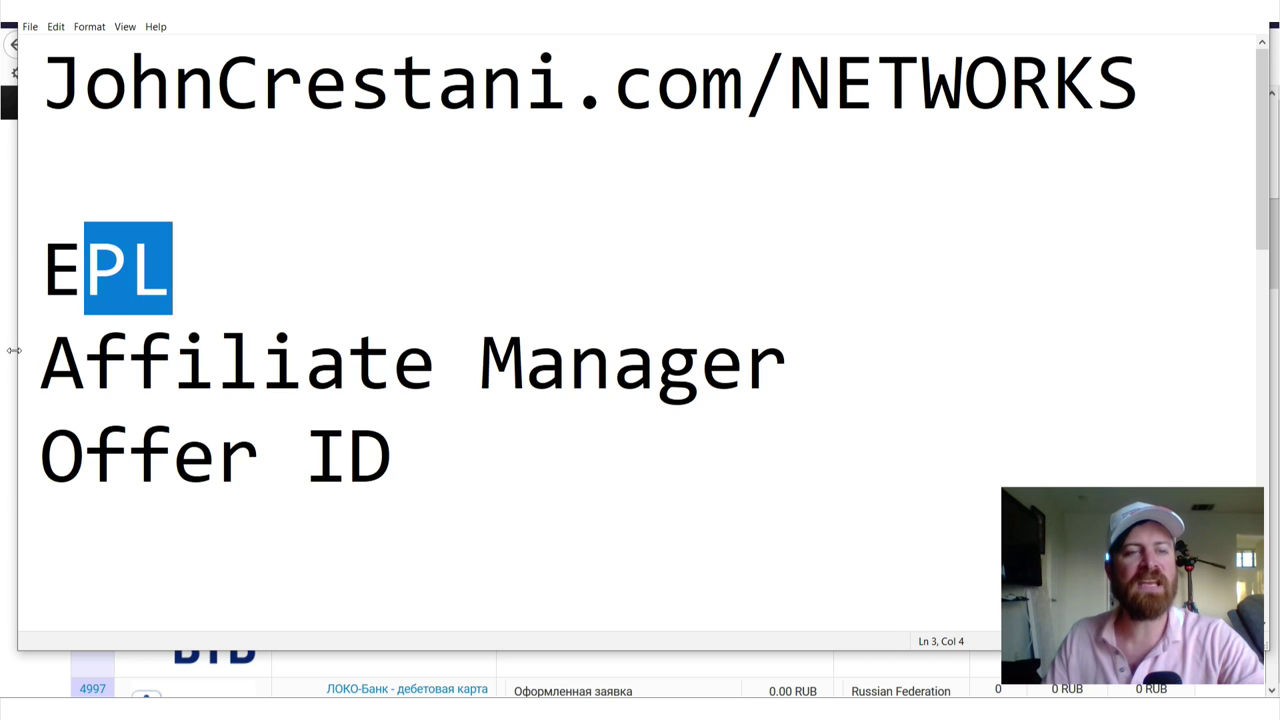
drag(38, 357, 748, 420)
click(348, 455)
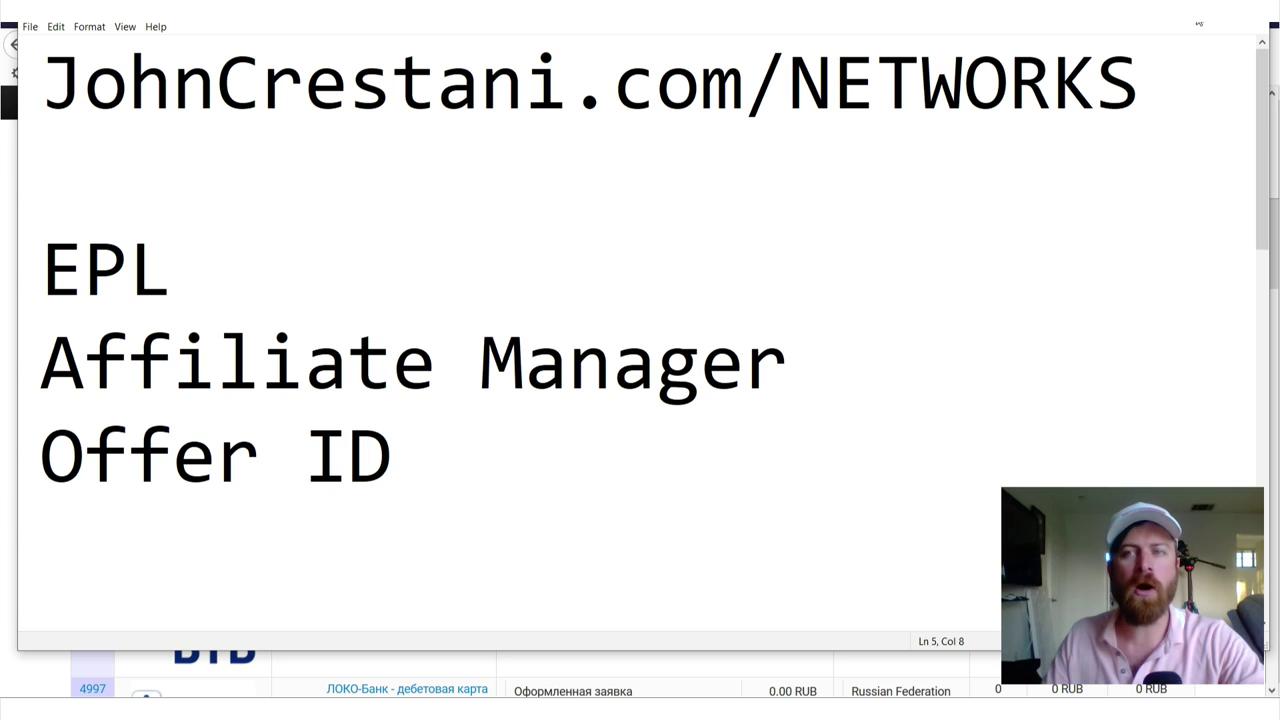
key(alt+Tab)
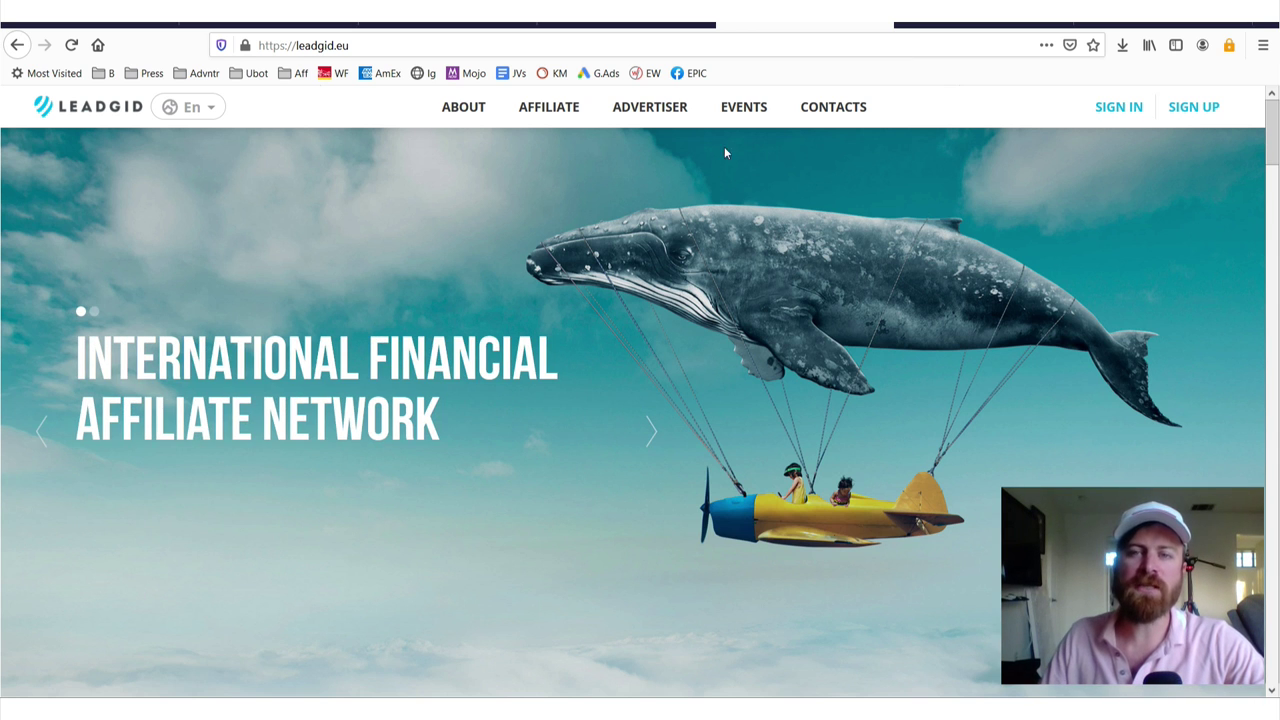
Return to the my.leadgid.eu offers table headed by Fedoro UA and now10k.com US CPA.
click(921, 18)
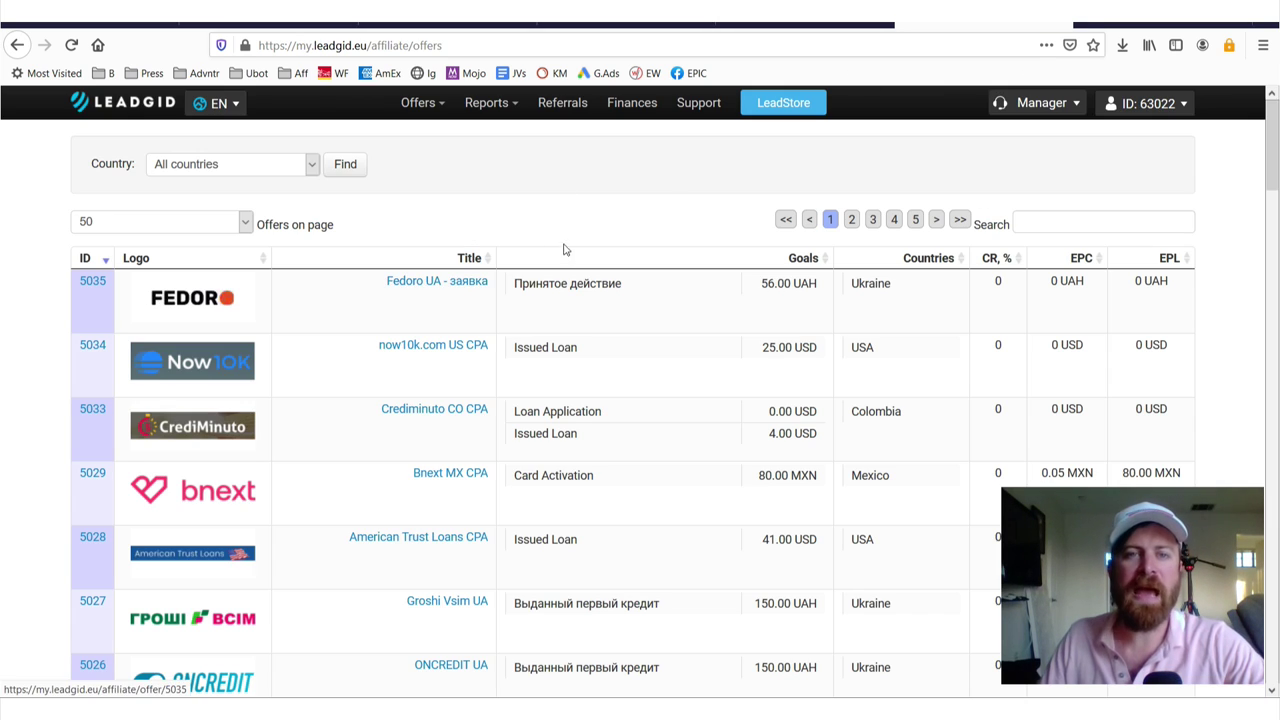
scroll(565, 255, down, 4)
scroll(571, 257, up, 4)
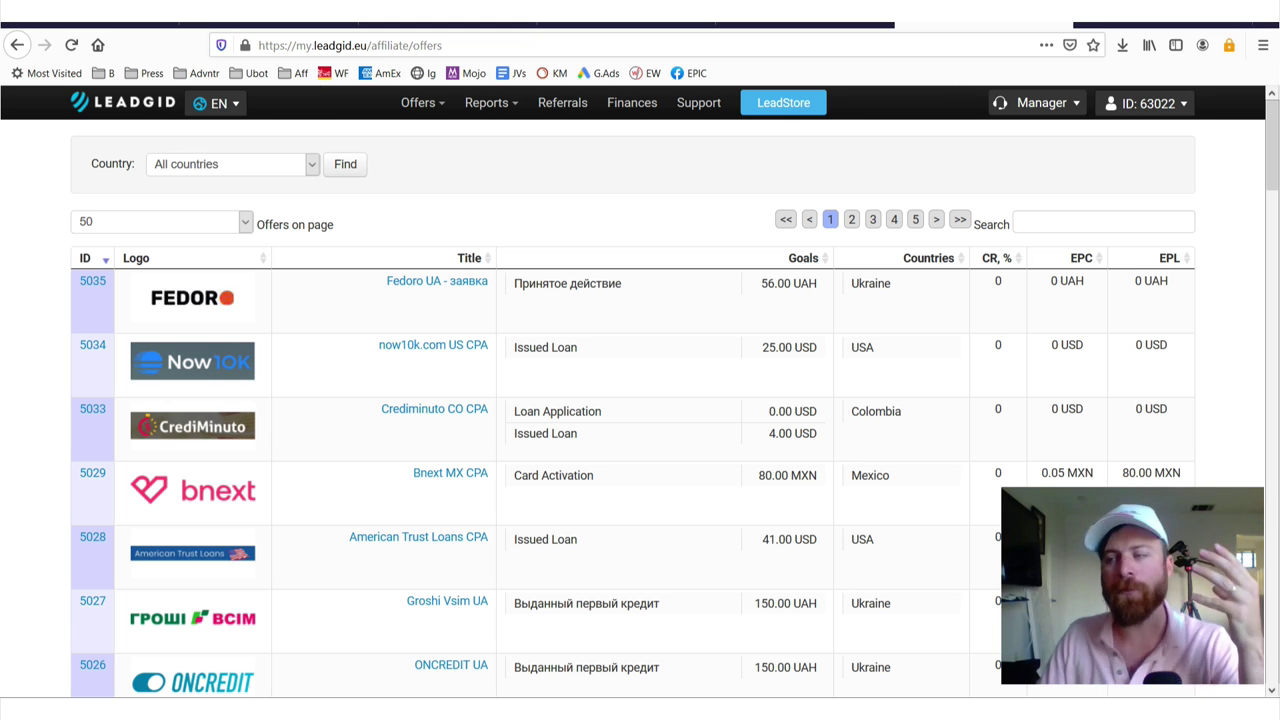
Highlight the networks web address in Notepad, then show the Top Affiliate Networks spreadsheet.
key(alt+Tab)
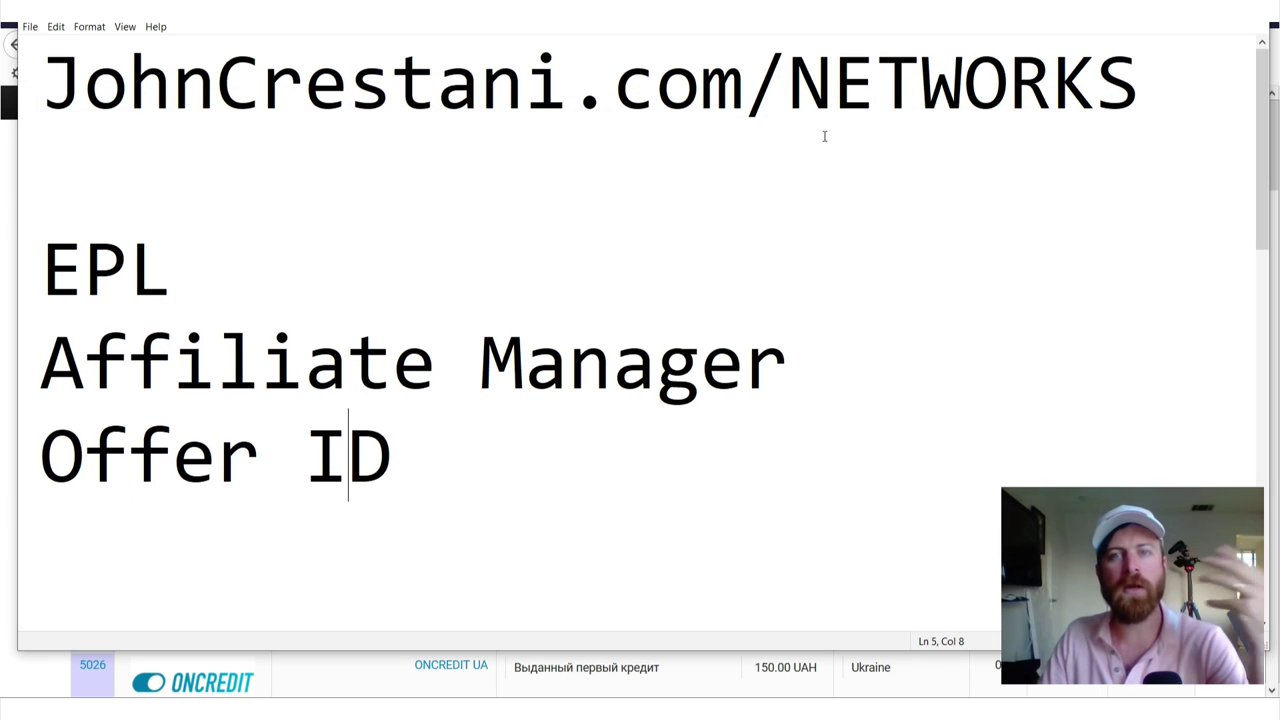
drag(1137, 81, 40, 82)
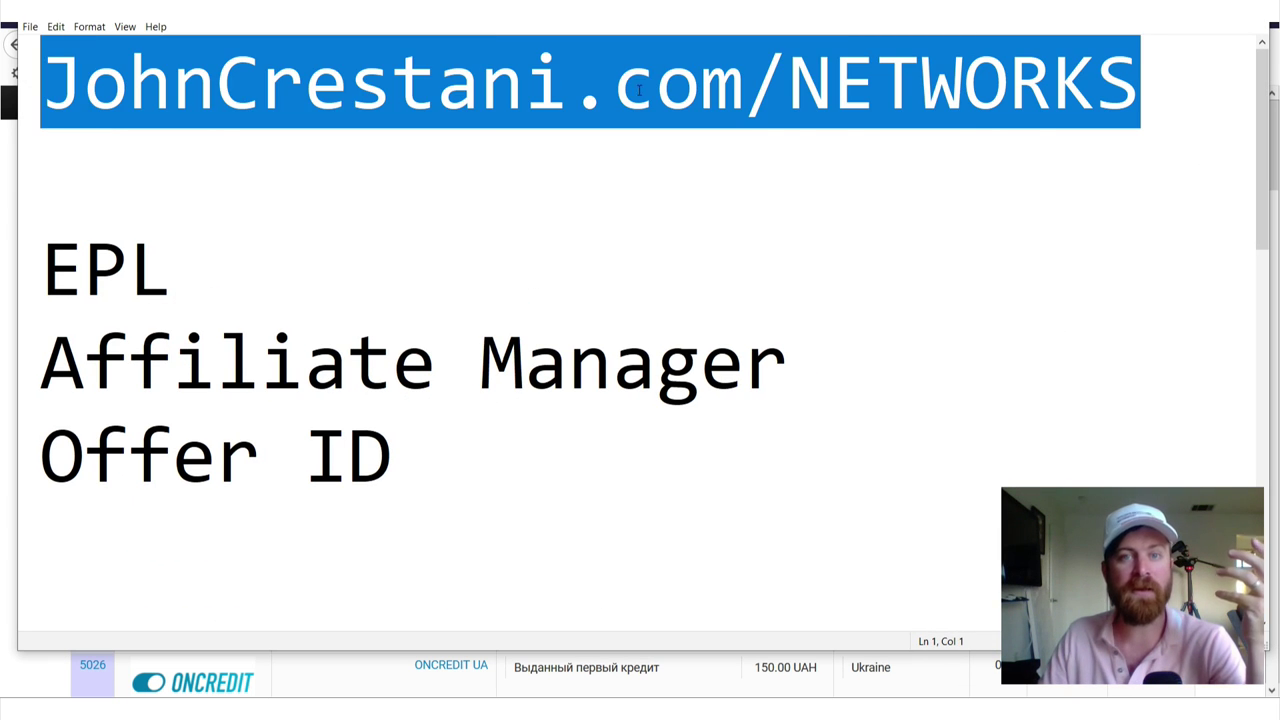
click(702, 82)
drag(1145, 82, 40, 82)
click(128, 85)
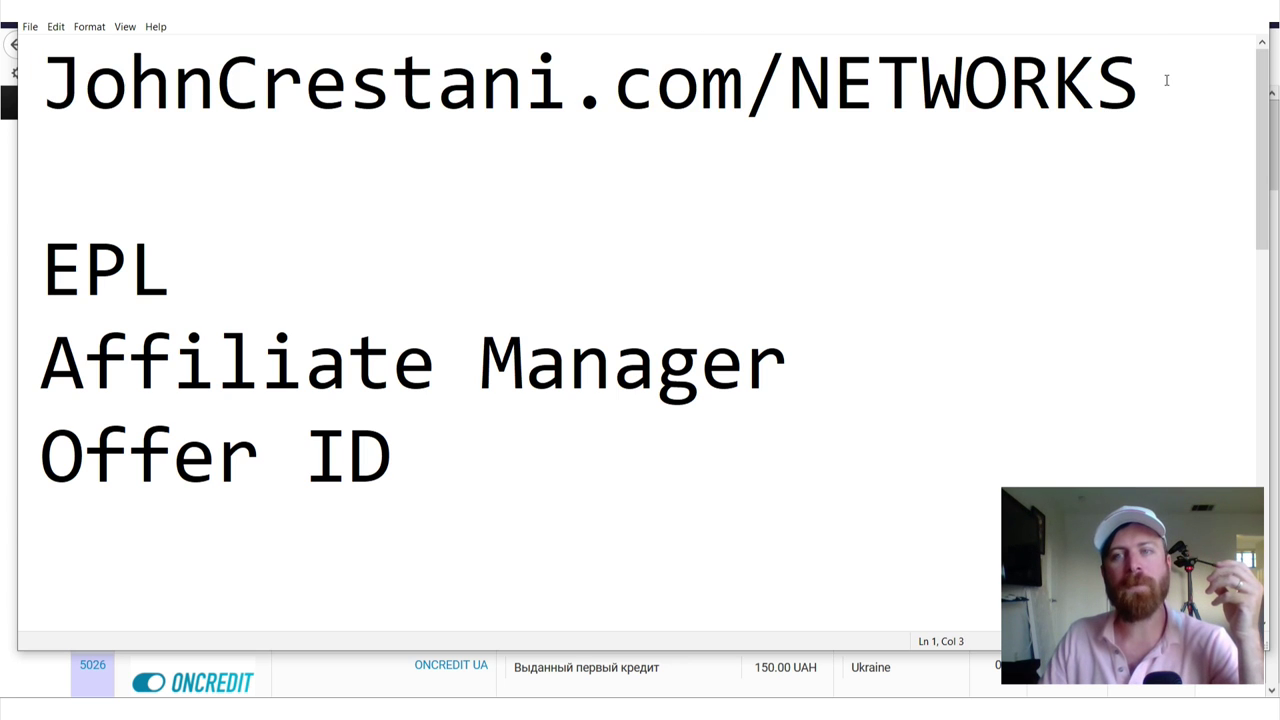
drag(1166, 80, 40, 82)
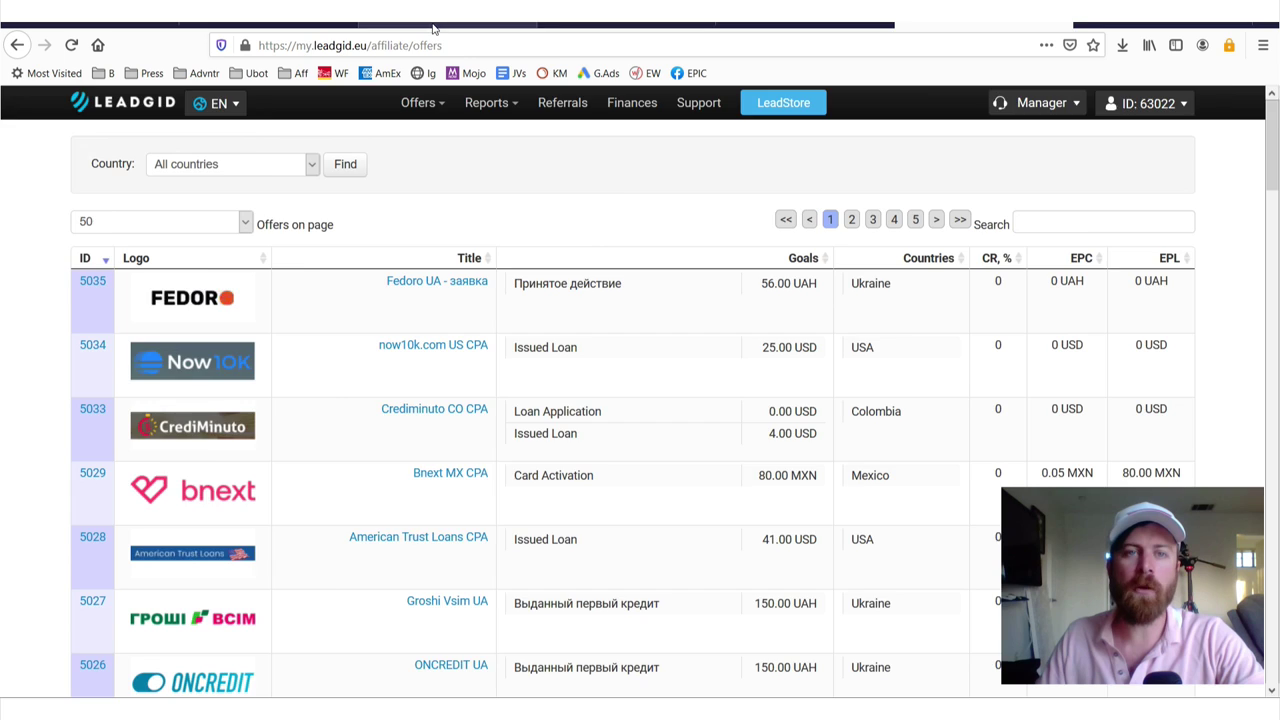
click(435, 26)
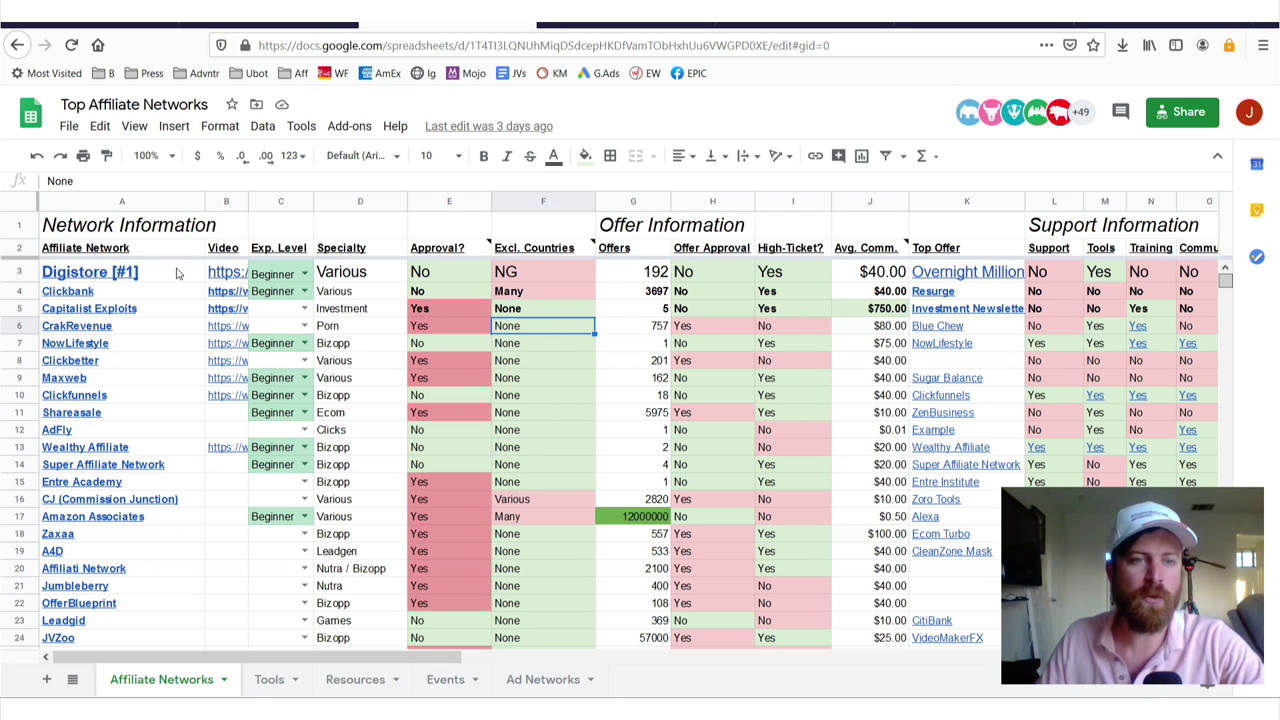
drag(176, 273, 120, 570)
scroll(145, 275, up, 2)
click(170, 275)
click(192, 464)
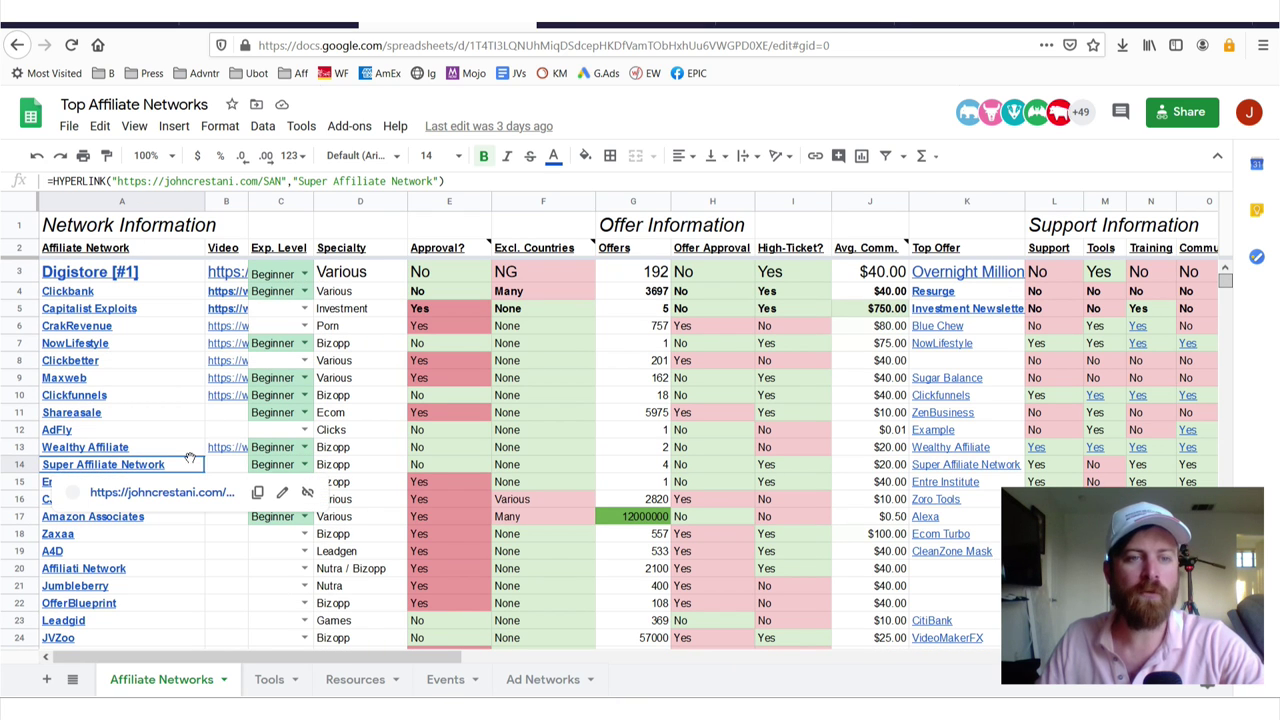
drag(172, 416, 145, 298)
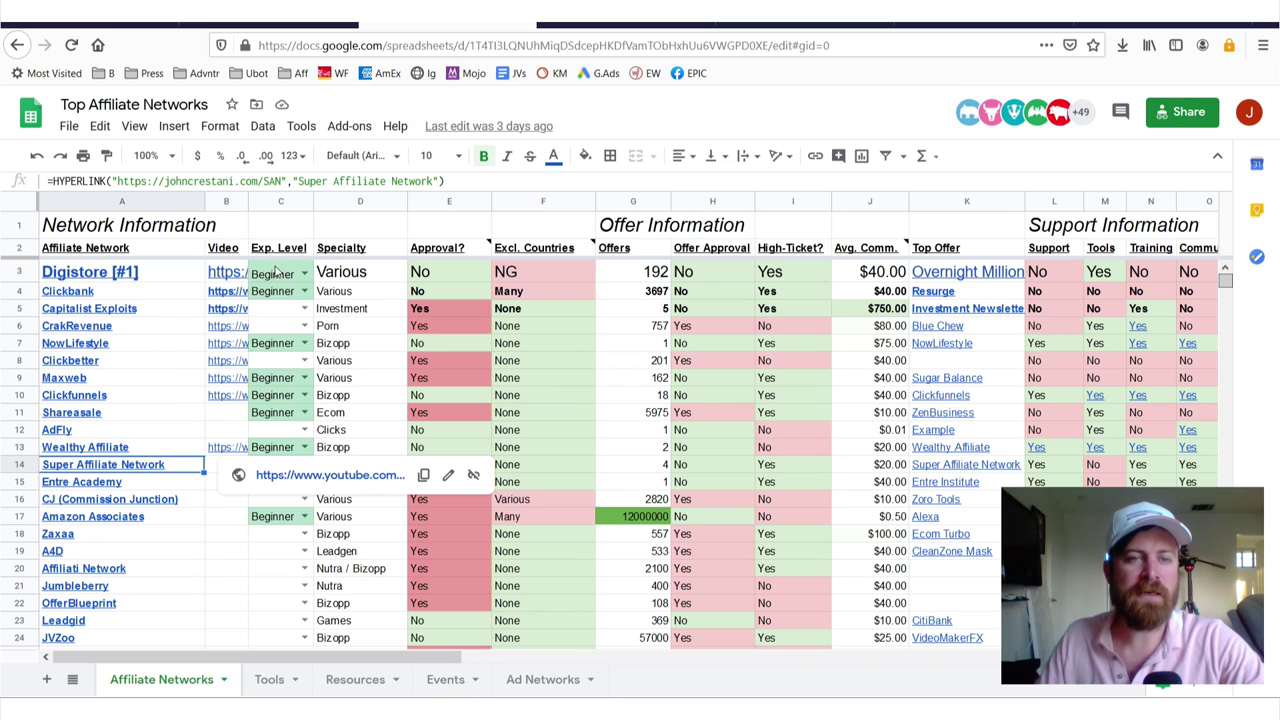
drag(287, 273, 280, 535)
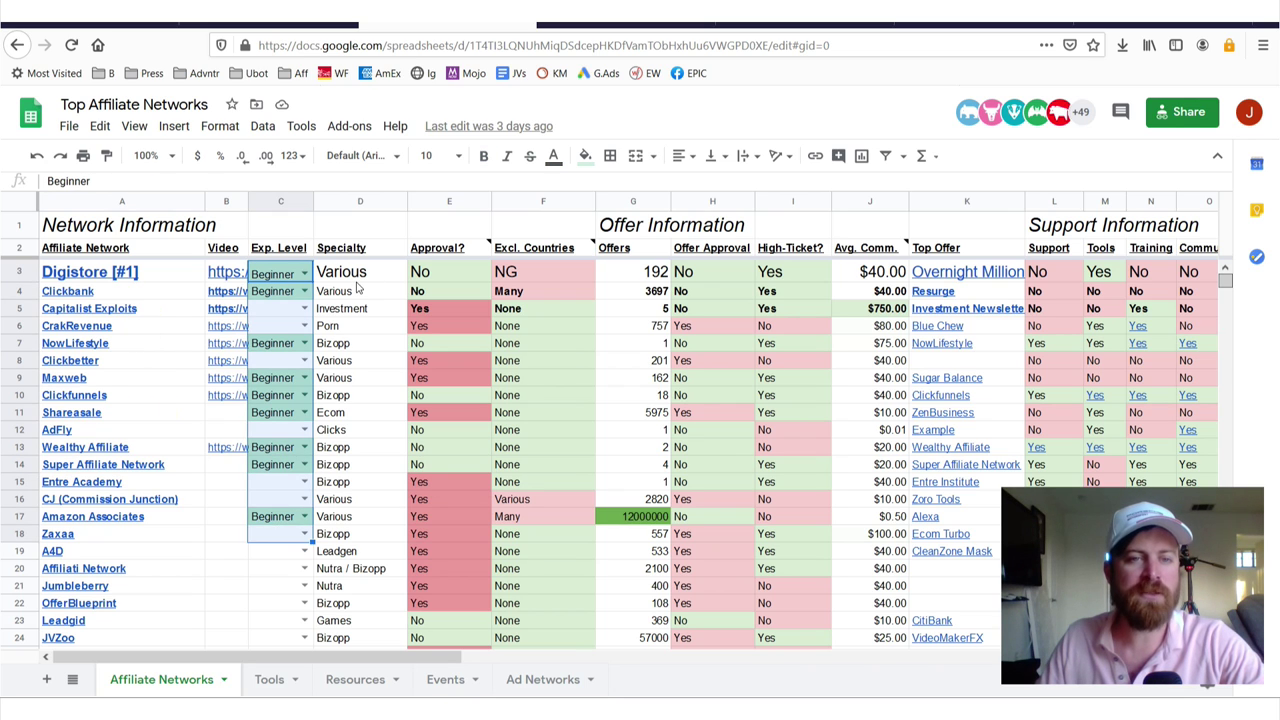
drag(357, 272, 357, 637)
scroll(100, 566, down, 1)
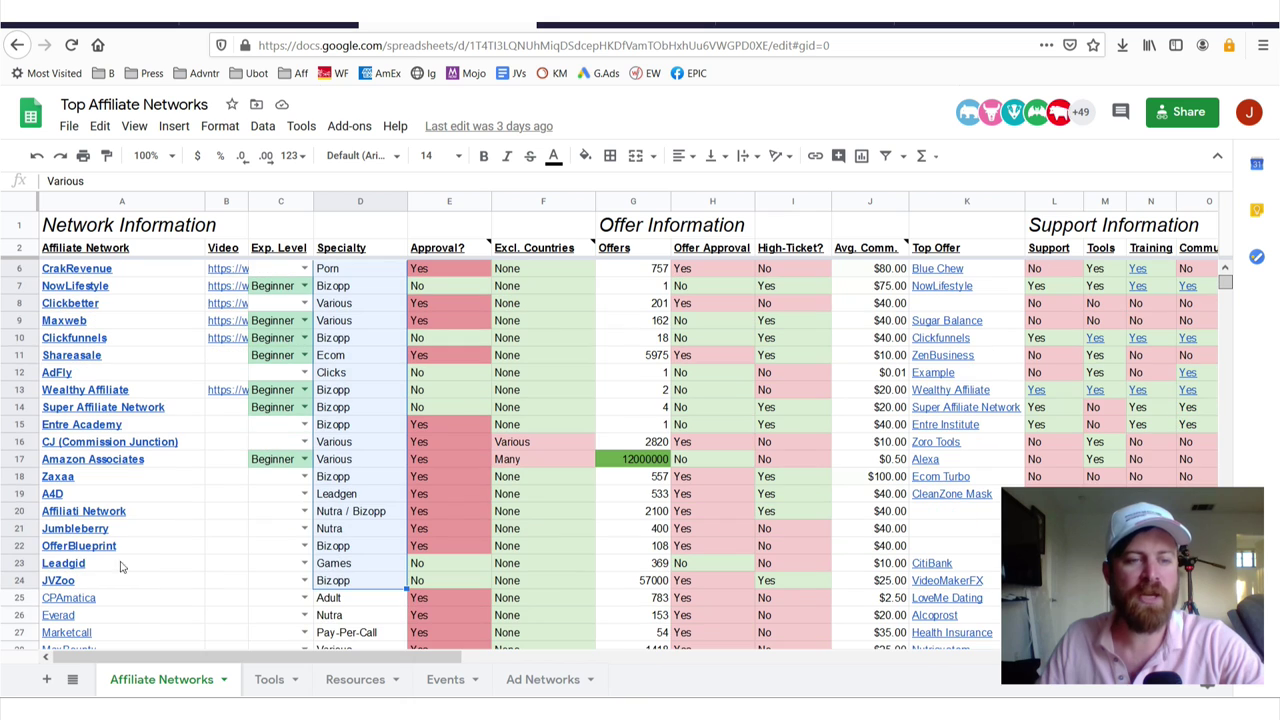
Set the whole Leadgid row 23 to 18-point text.
click(100, 566)
click(18, 563)
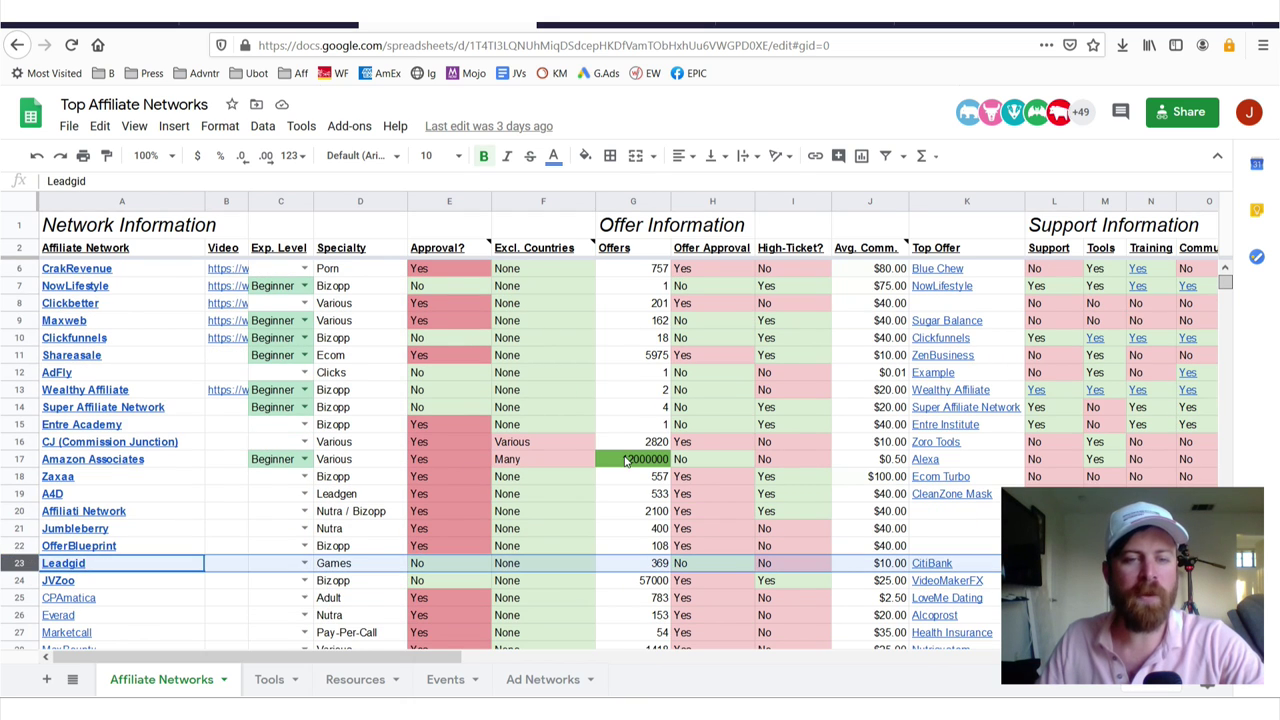
scroll(625, 459, down, 2)
scroll(625, 459, down, 2)
click(458, 155)
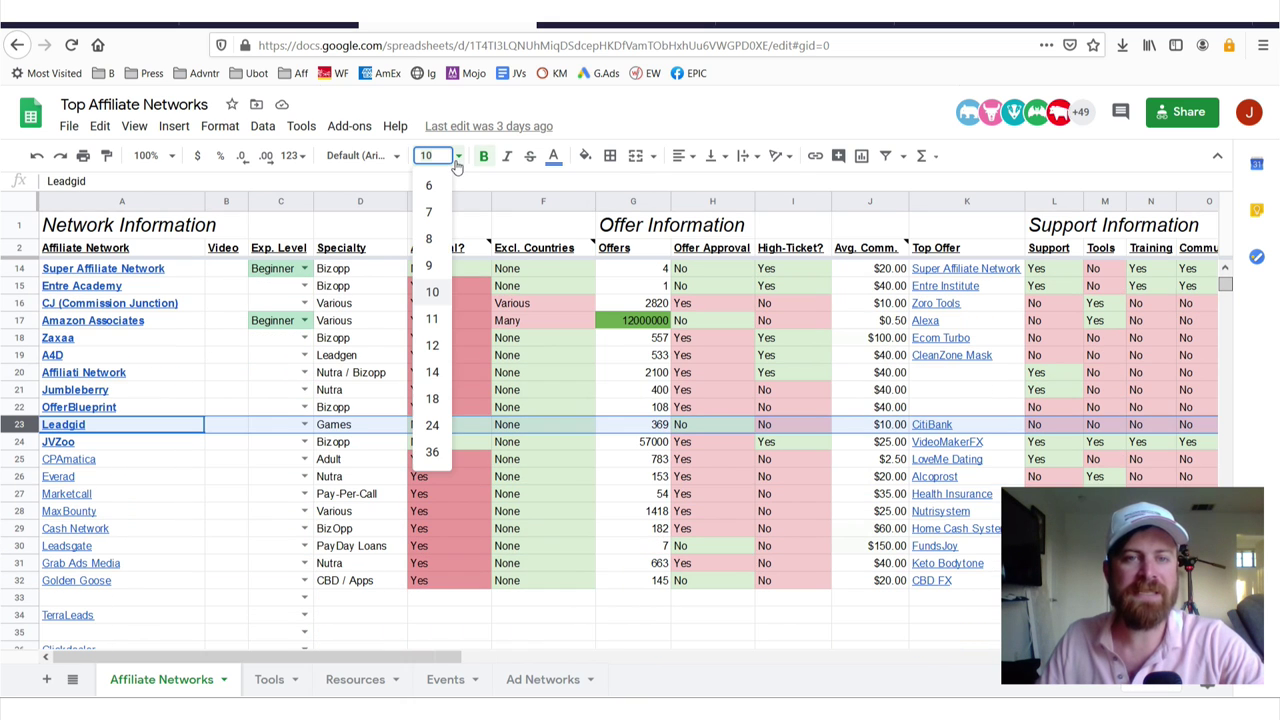
click(432, 400)
Review Leadgid's Specialty, Approval, excluded countries and 369 offer count cells.
click(388, 434)
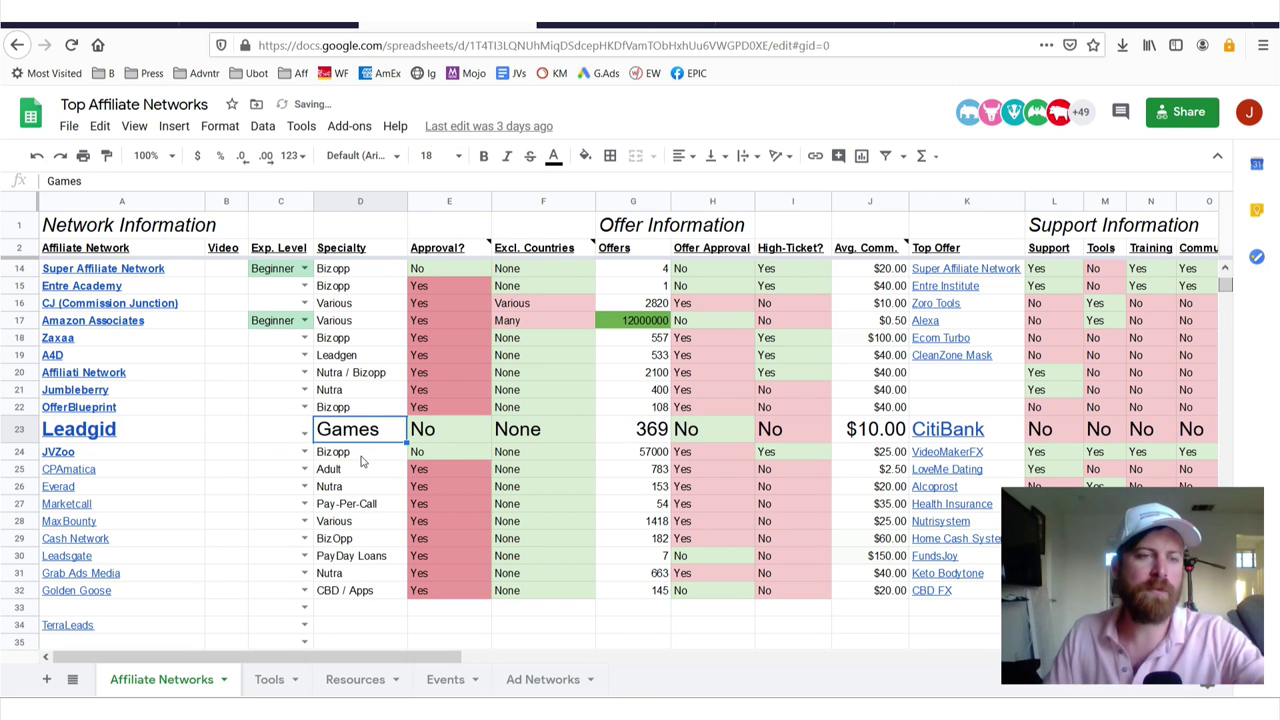
click(418, 428)
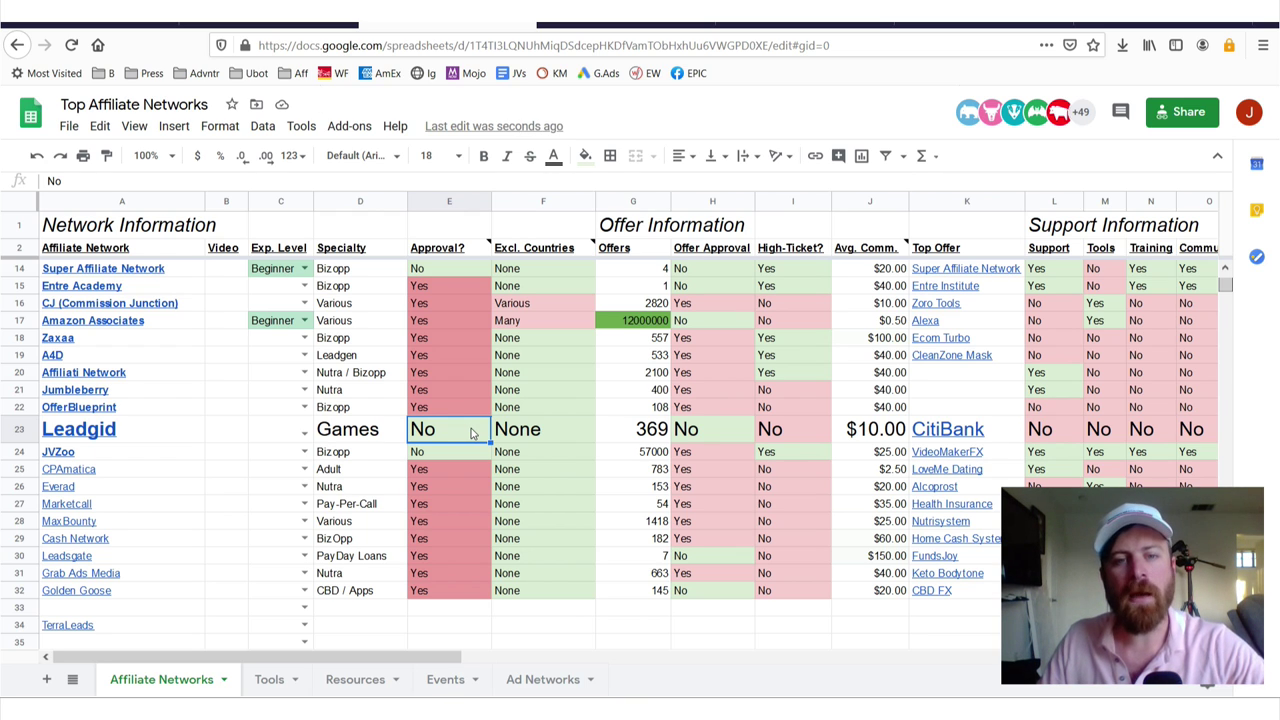
click(561, 426)
click(653, 434)
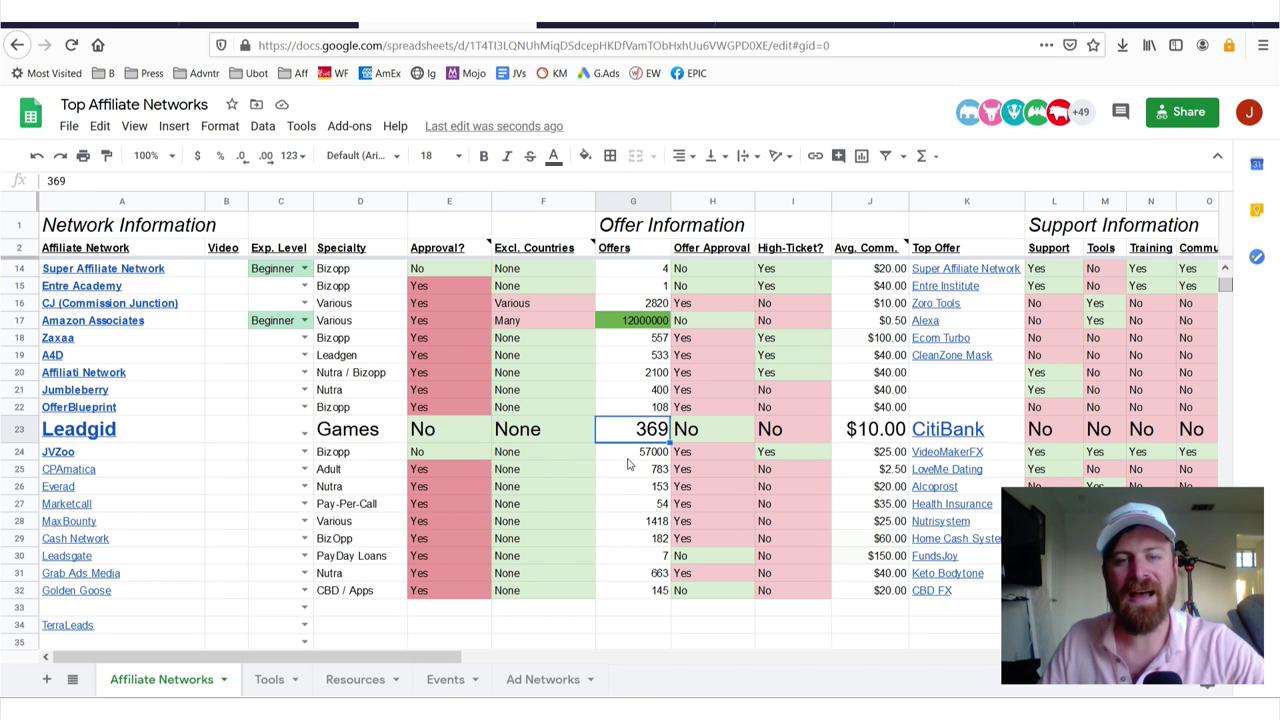
Change Leadgid's Specialty in D23 from Games to Finance.
click(348, 438)
key(BackSpace)
text(ance)
click(1005, 433)
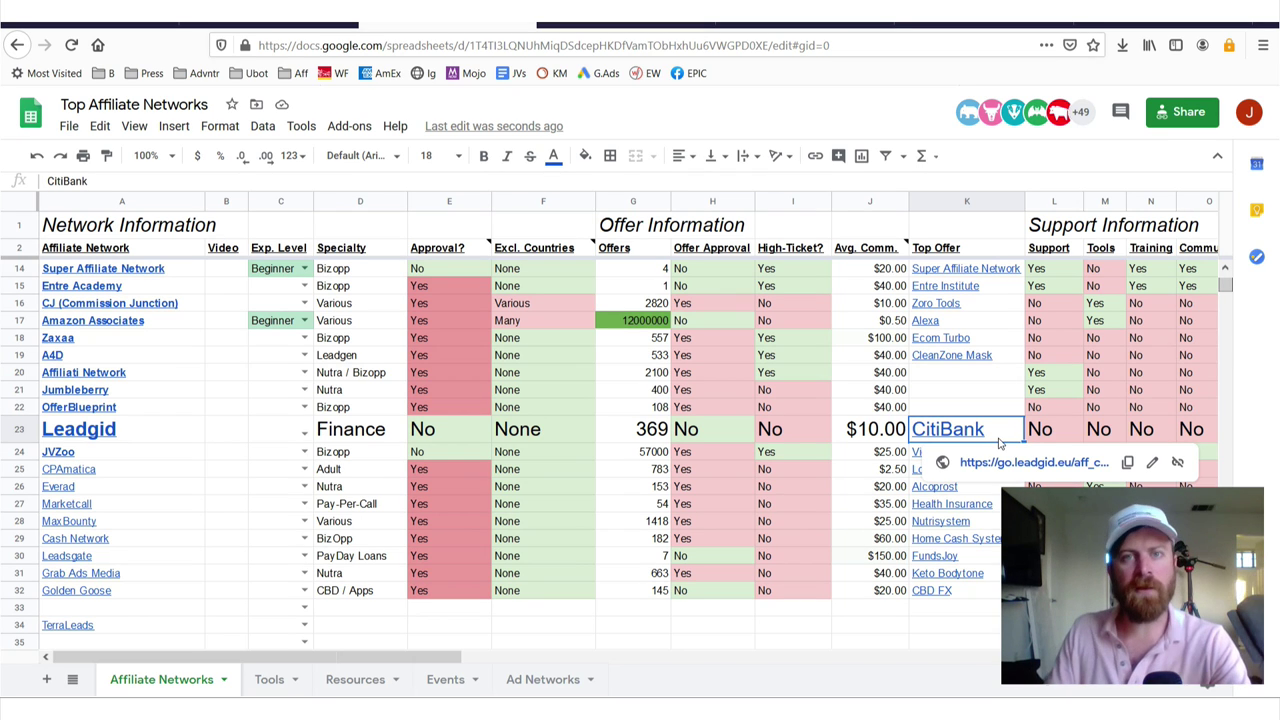
Open the Leadgid row's CitiBank offer link to leadgid.eu in a new tab.
drag(129, 432, 935, 447)
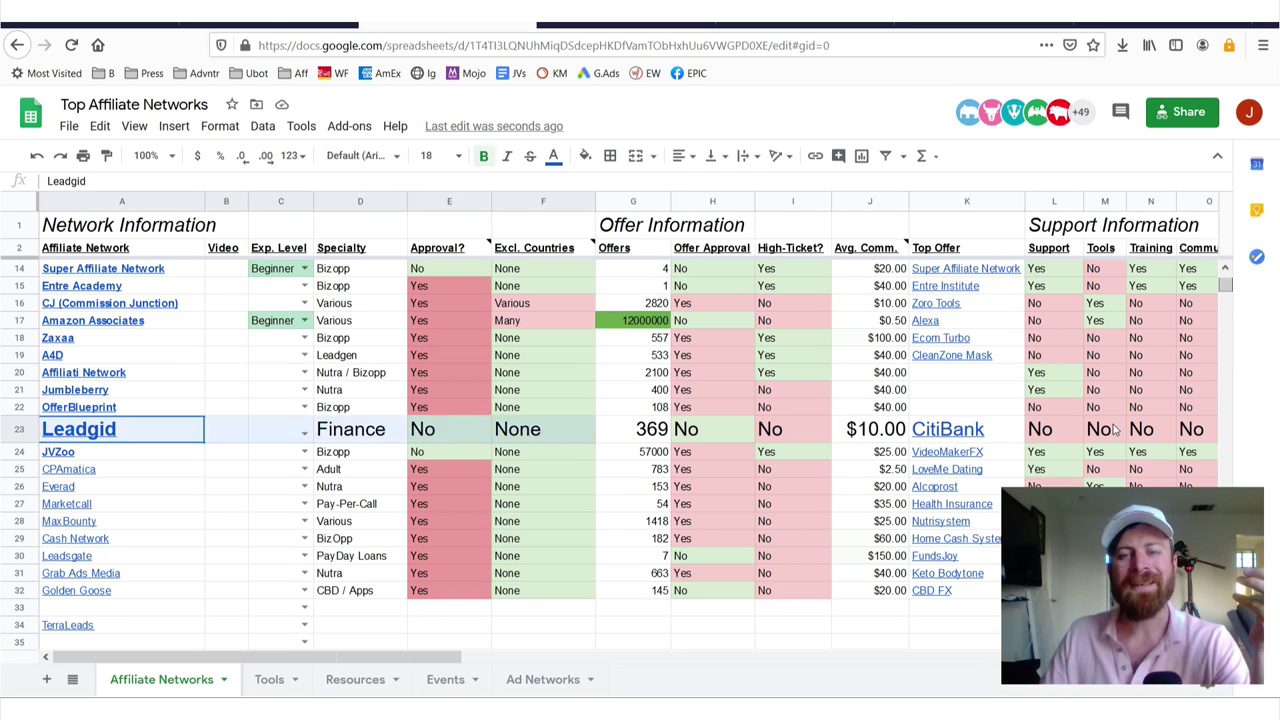
click(1018, 430)
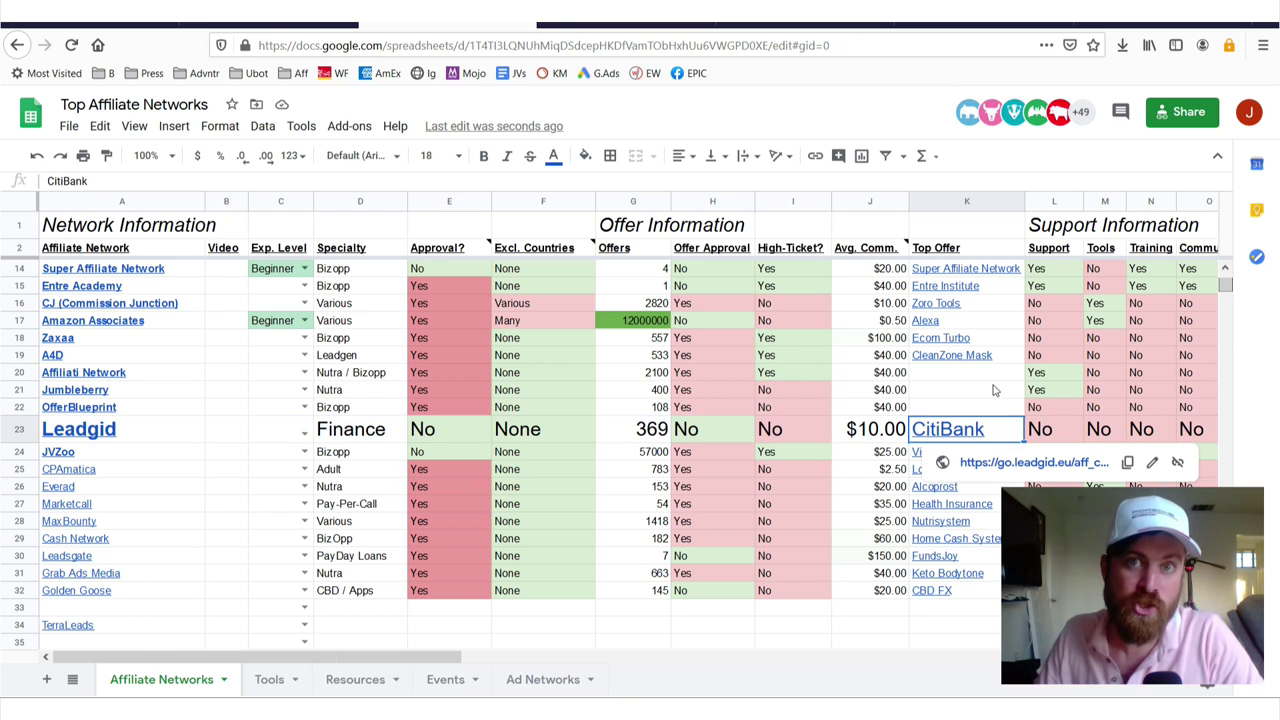
click(1034, 462)
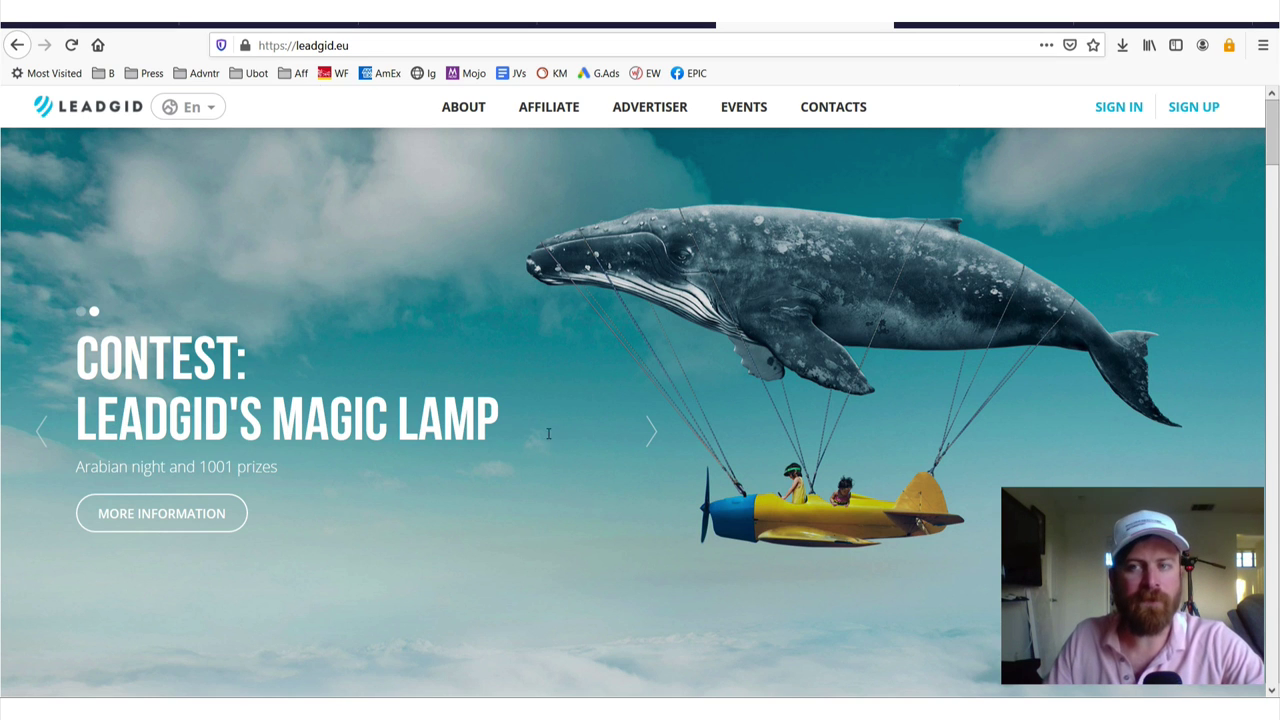
drag(240, 613, 1012, 259)
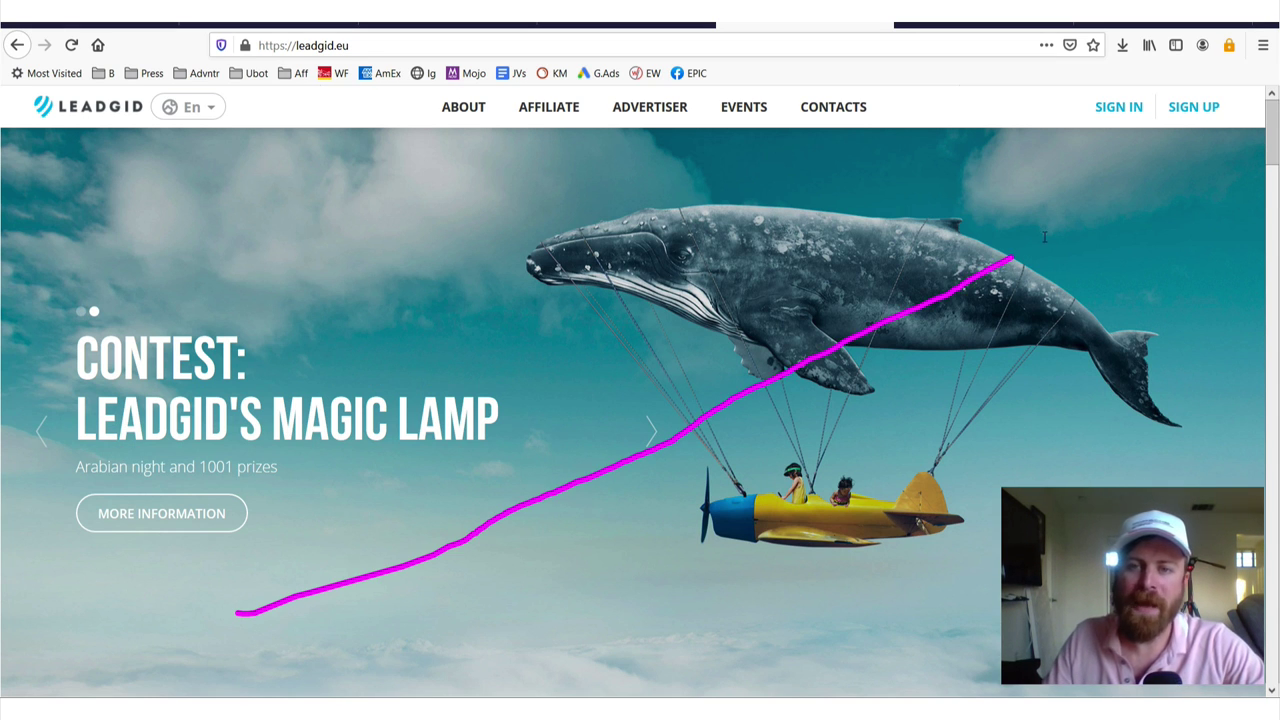
drag(1082, 137, 1210, 122)
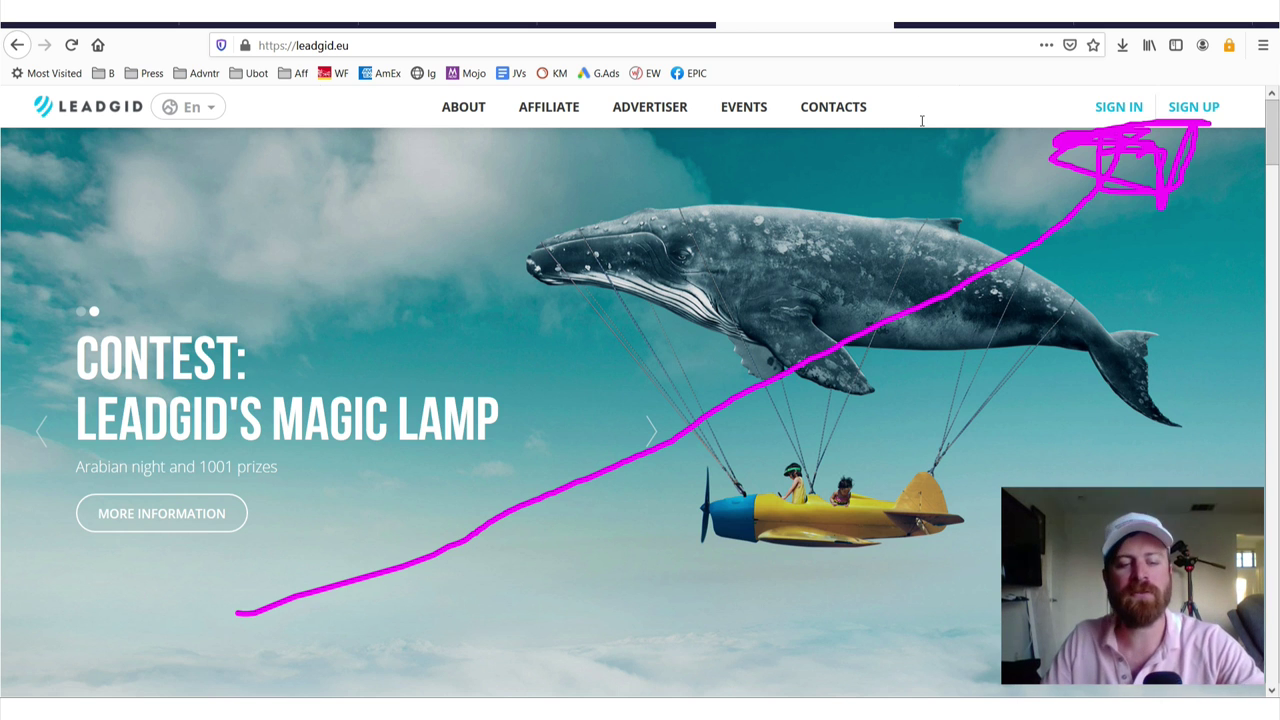
key(e)
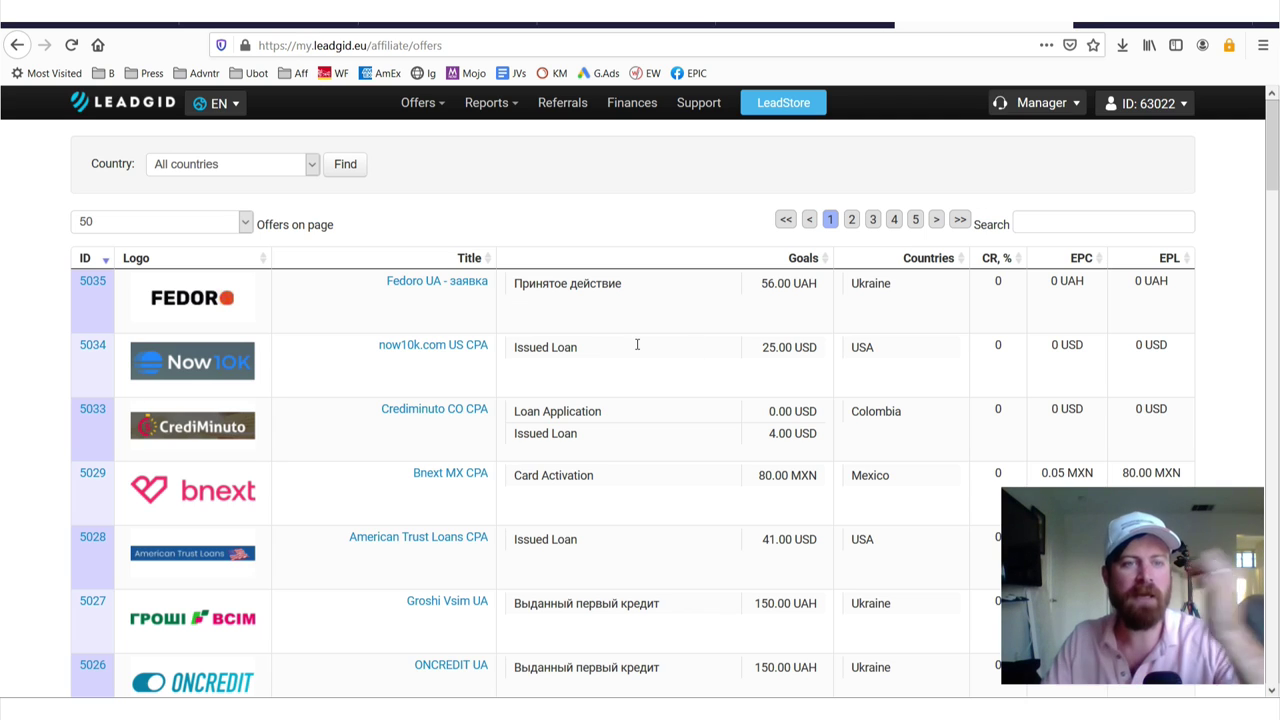
scroll(620, 290, down, 3)
scroll(623, 309, up, 3)
key(ctrl+plus)
key(ctrl+plus)
key(ctrl+plus)
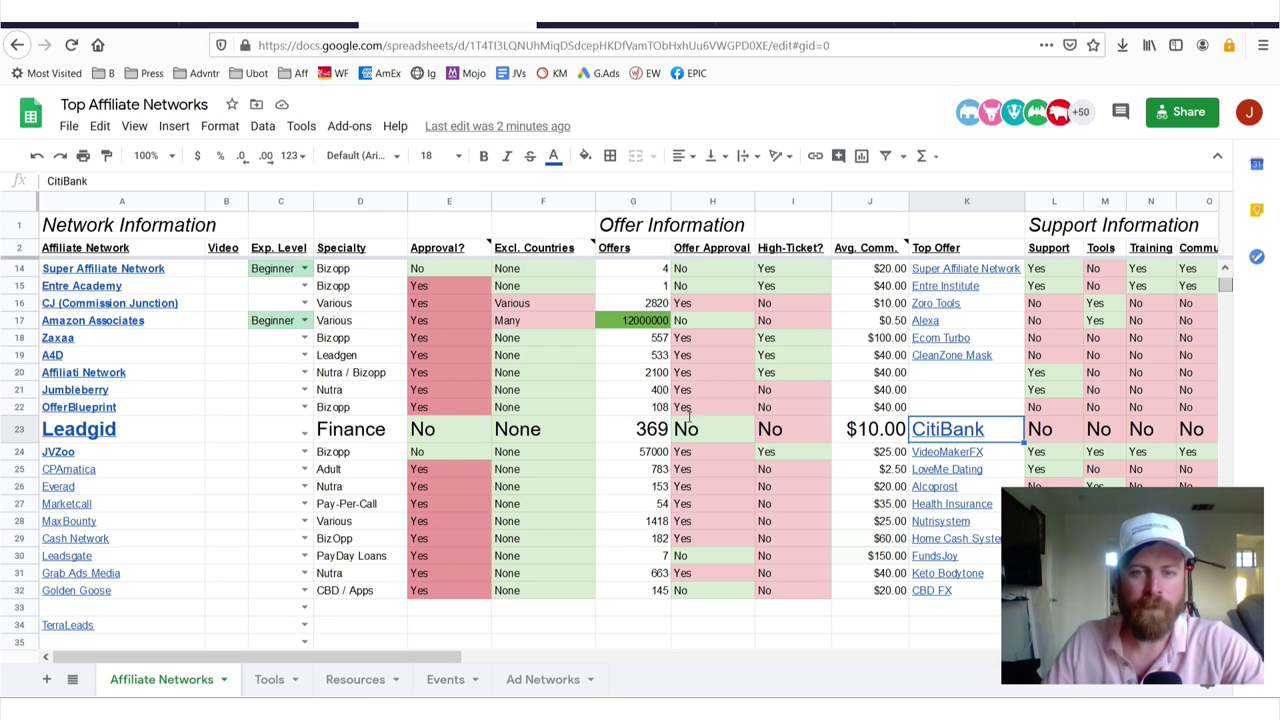
mouse_move(688, 416)
mouse_down()
mouse_move(600, 396)
mouse_move(700, 390)
mouse_move(634, 393)
mouse_up()
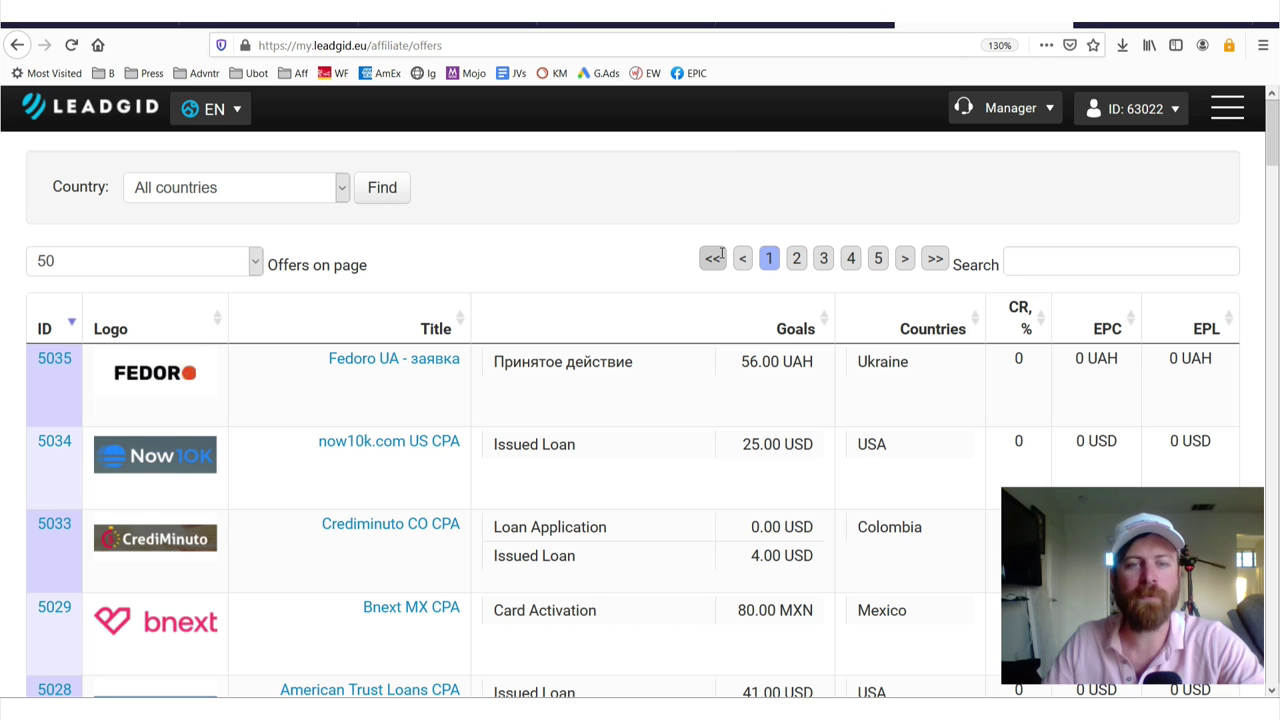
scroll(737, 321, down, 3)
scroll(737, 323, up, 3)
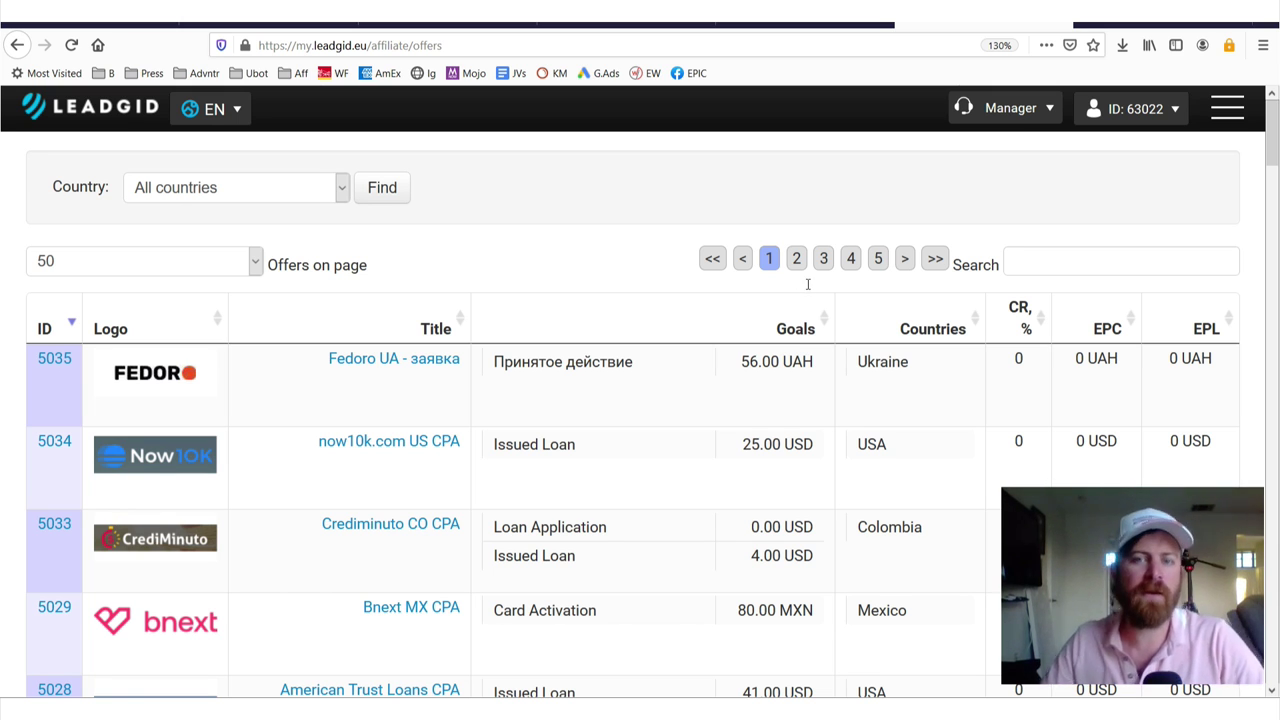
scroll(468, 240, down, 2)
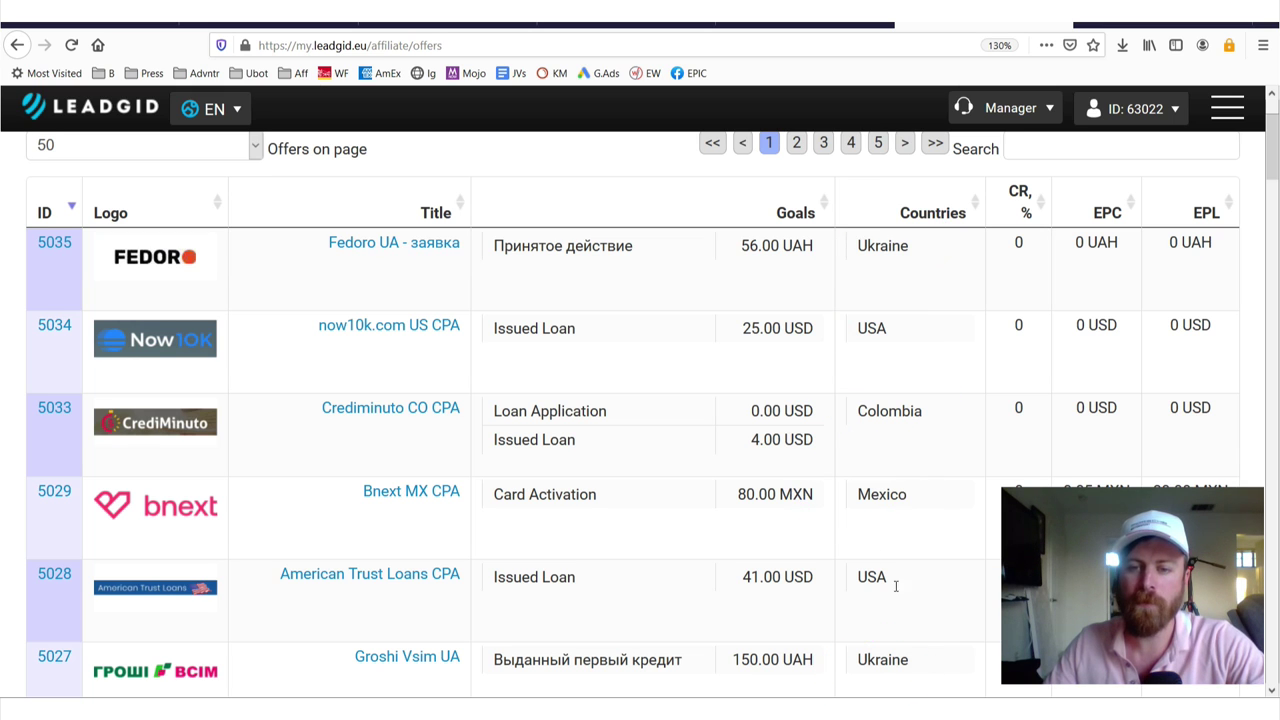
scroll(889, 537, down, 2)
scroll(889, 537, down, 1)
scroll(889, 537, down, 5)
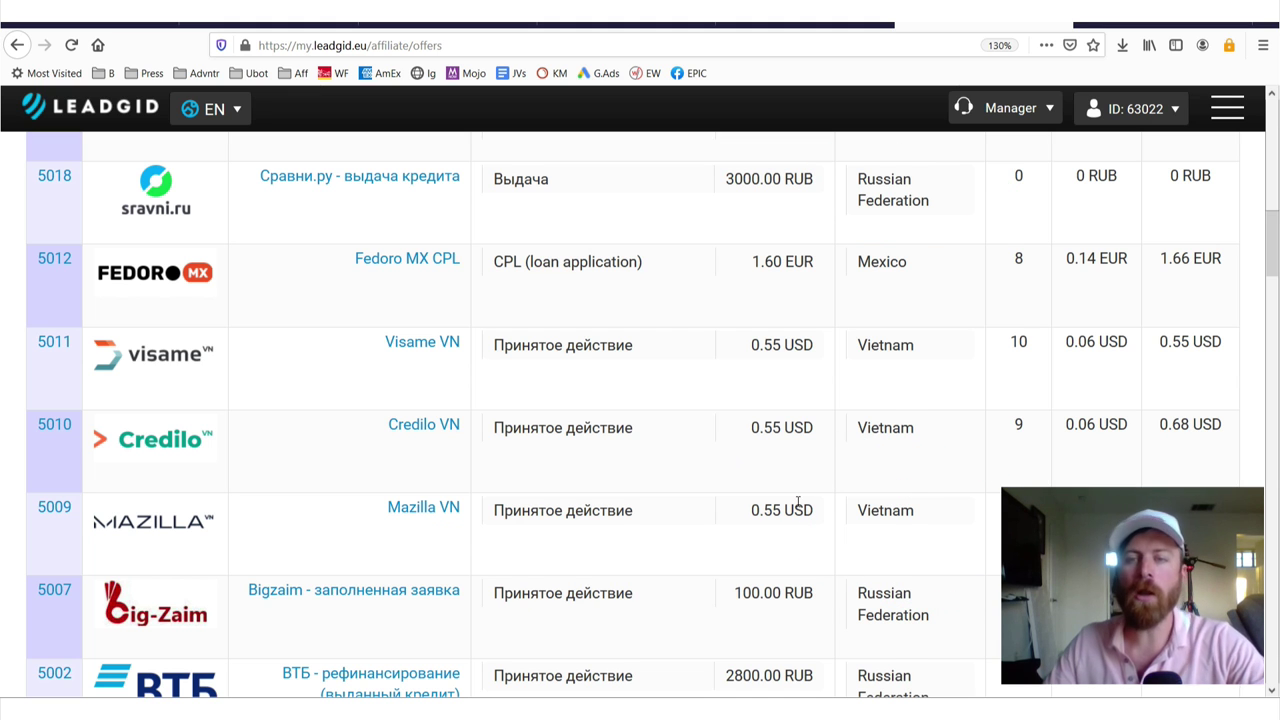
scroll(797, 502, down, 5)
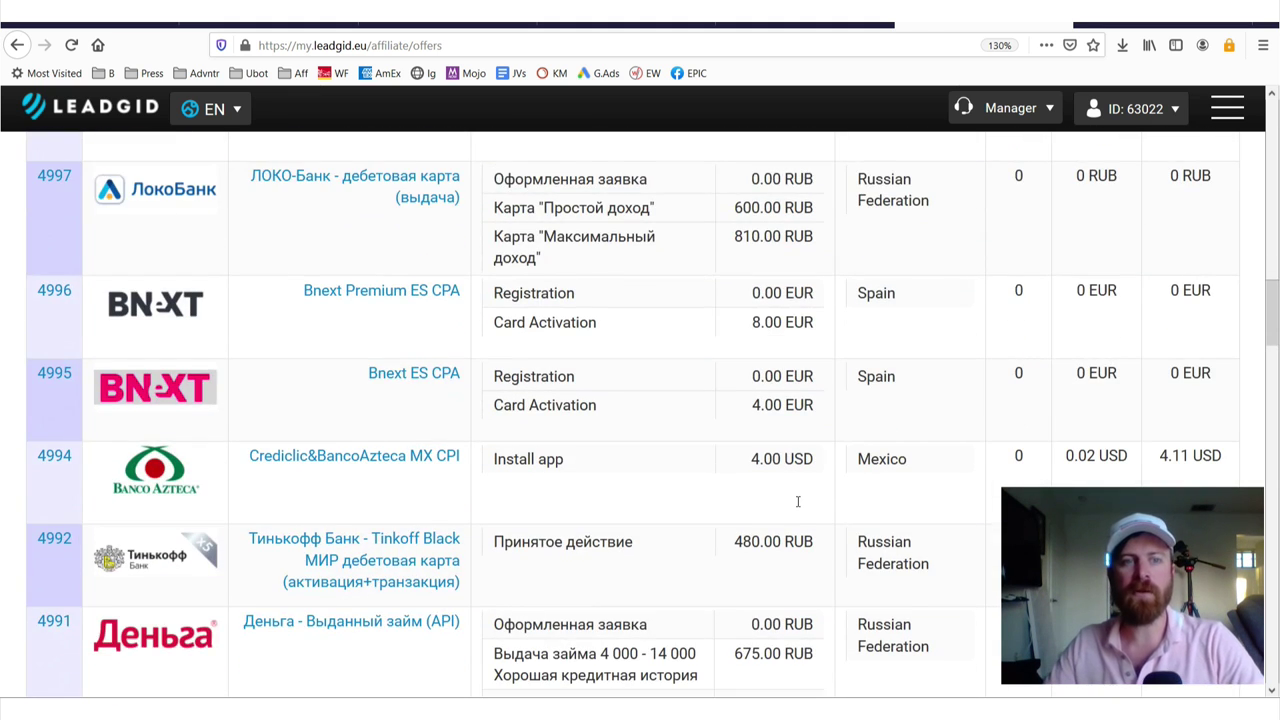
scroll(797, 502, down, 5)
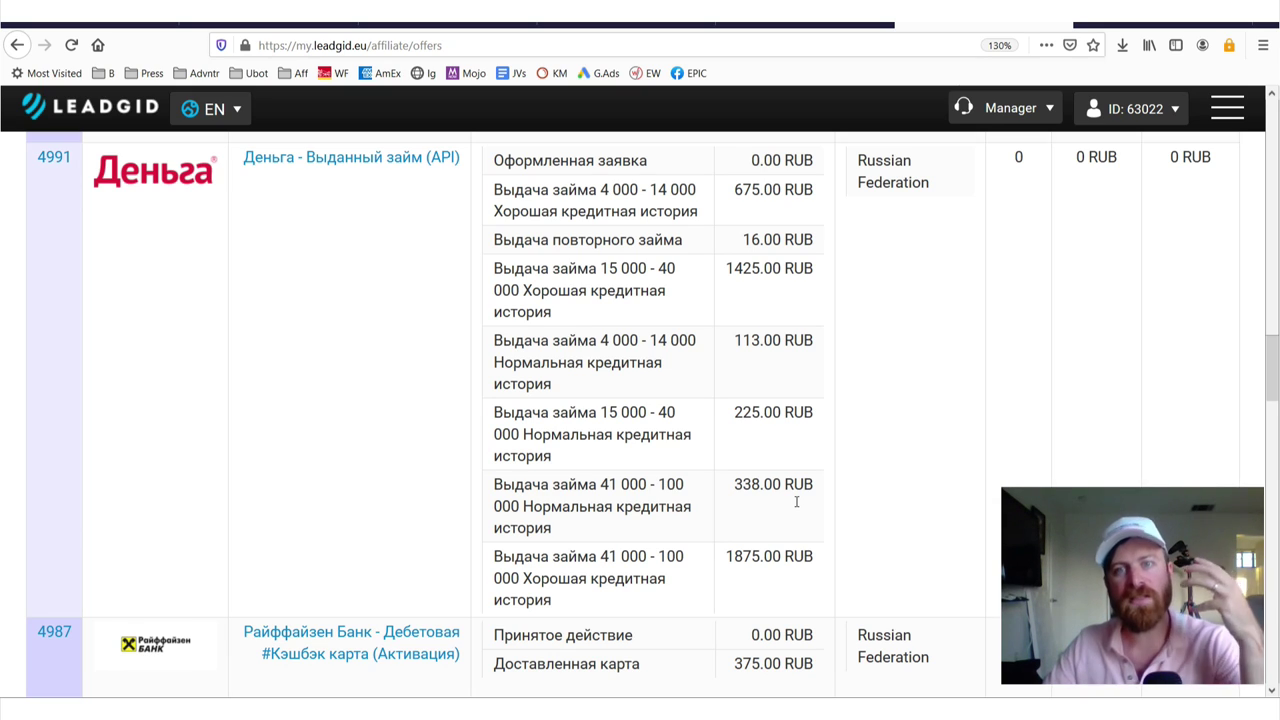
scroll(797, 502, down, 5)
scroll(820, 420, up, 10)
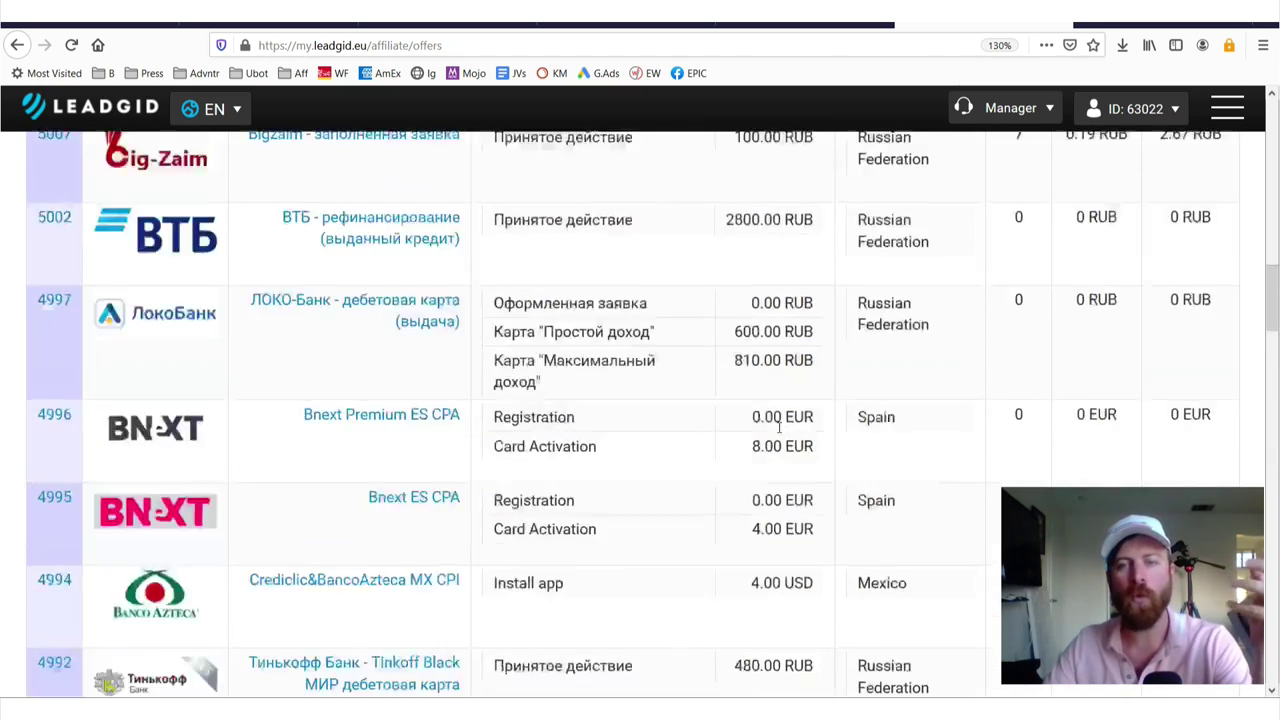
scroll(844, 339, up, 10)
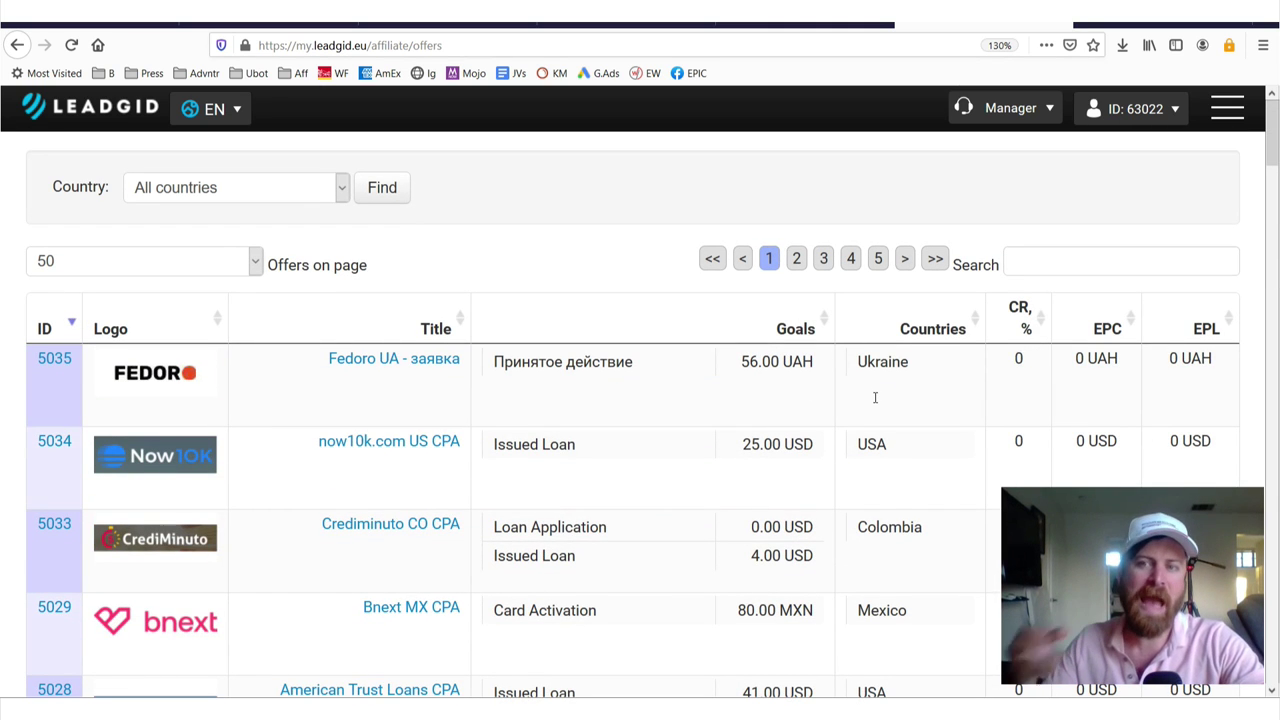
key(ctrl+plus)
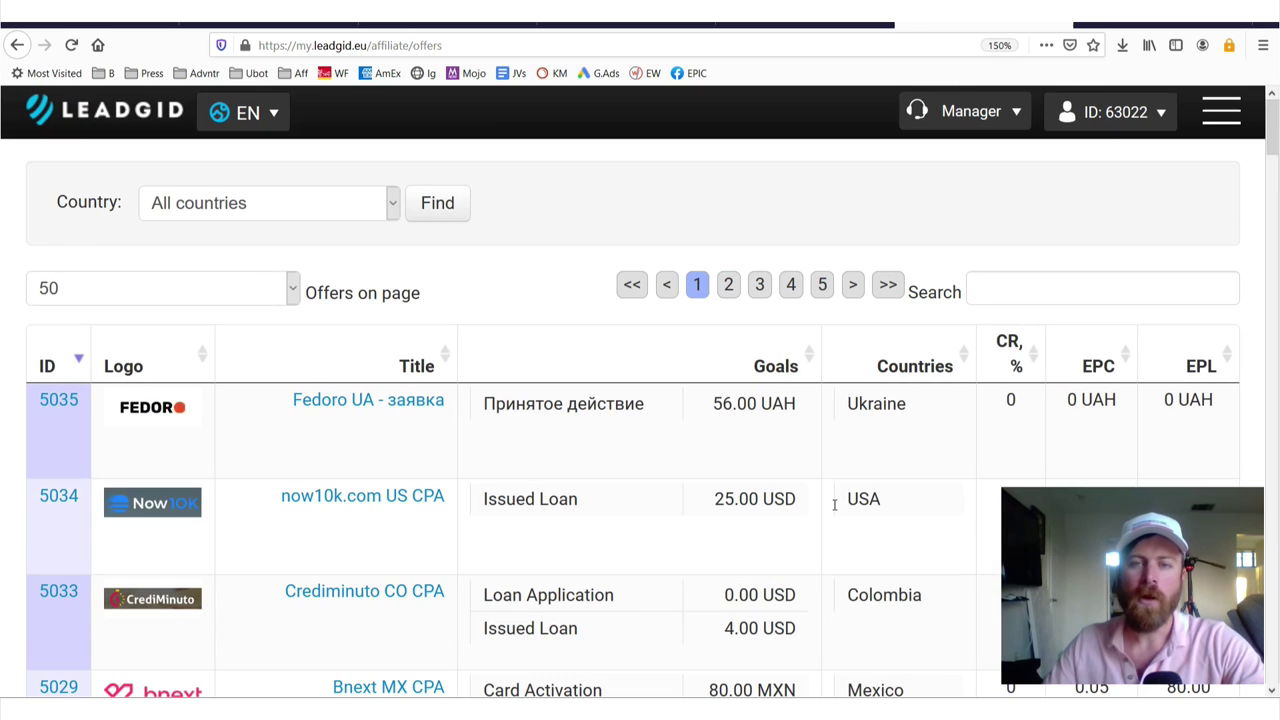
click(795, 404)
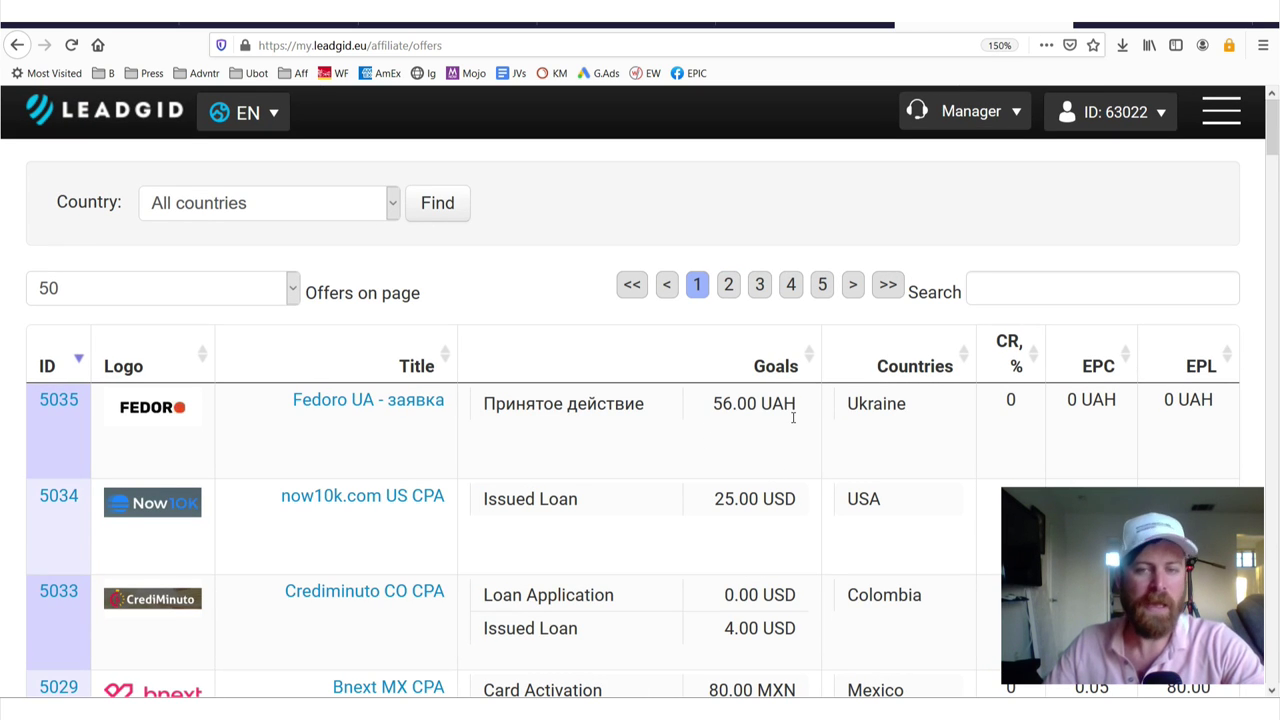
scroll(752, 508, down, 2)
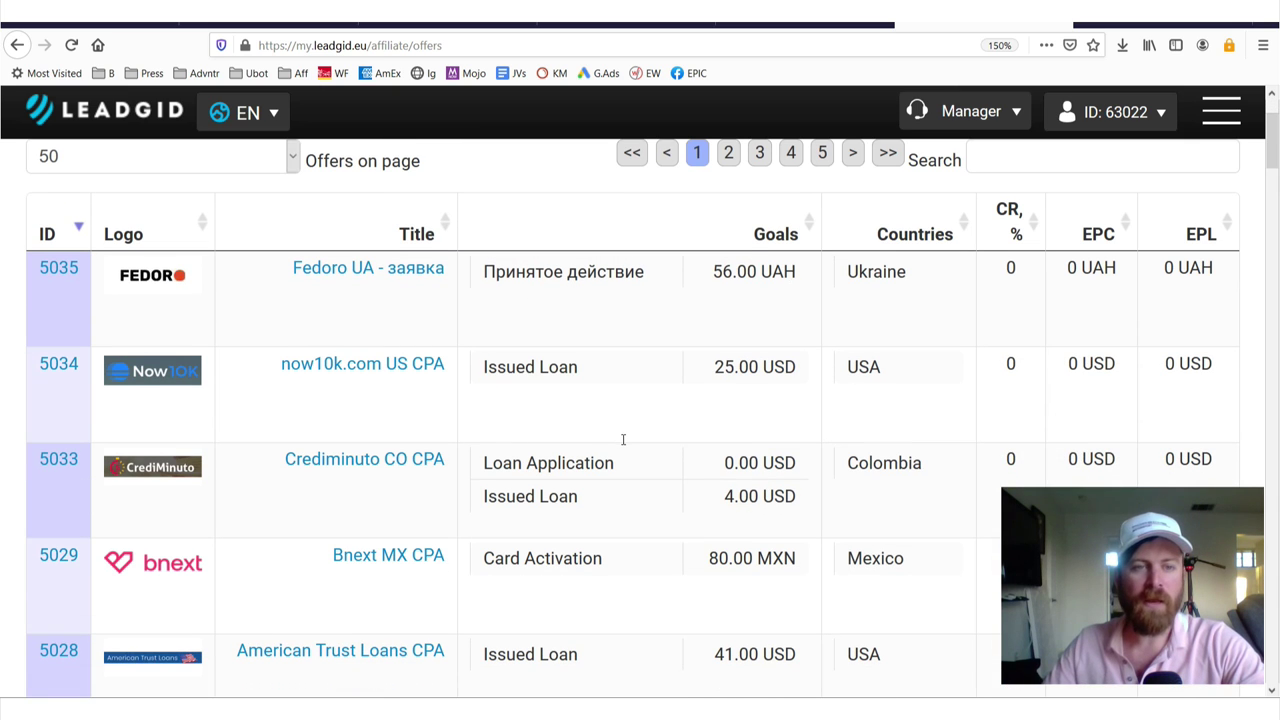
drag(250, 362, 980, 407)
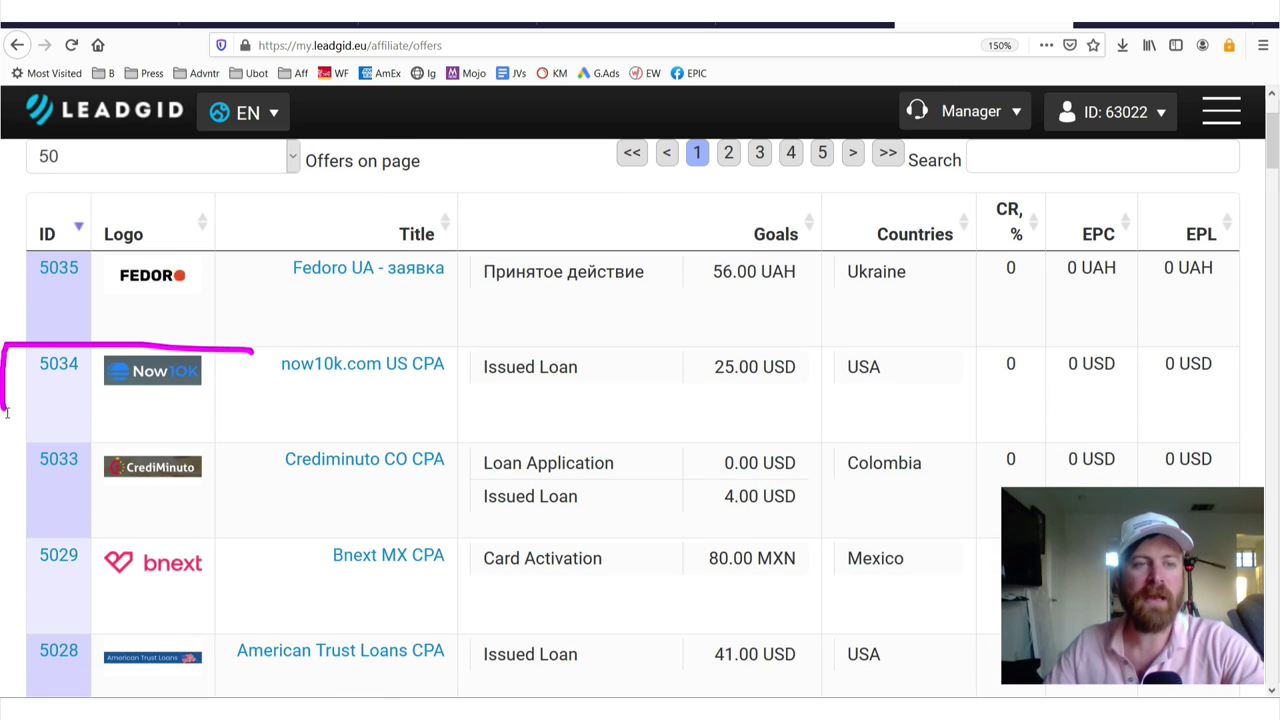
drag(980, 340, 70, 345)
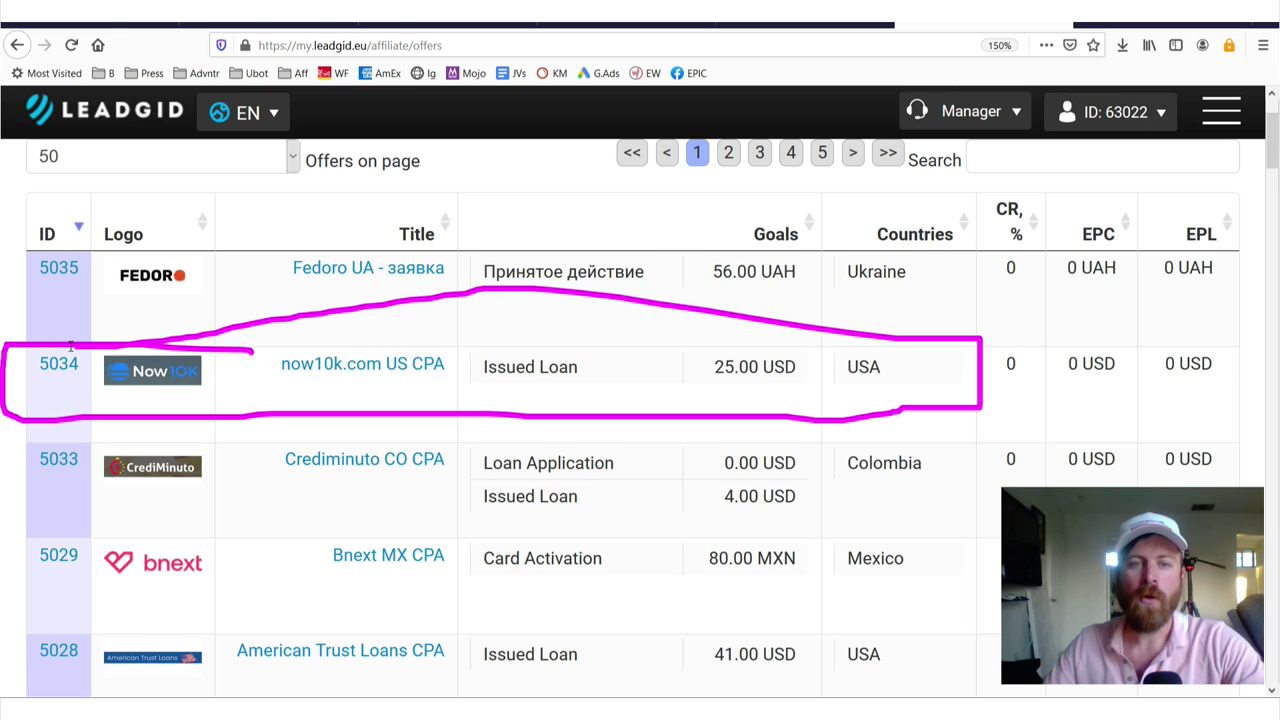
mouse_move(605, 343)
mouse_down()
mouse_move(452, 330)
mouse_move(640, 391)
mouse_move(513, 331)
mouse_up()
drag(681, 316, 810, 394)
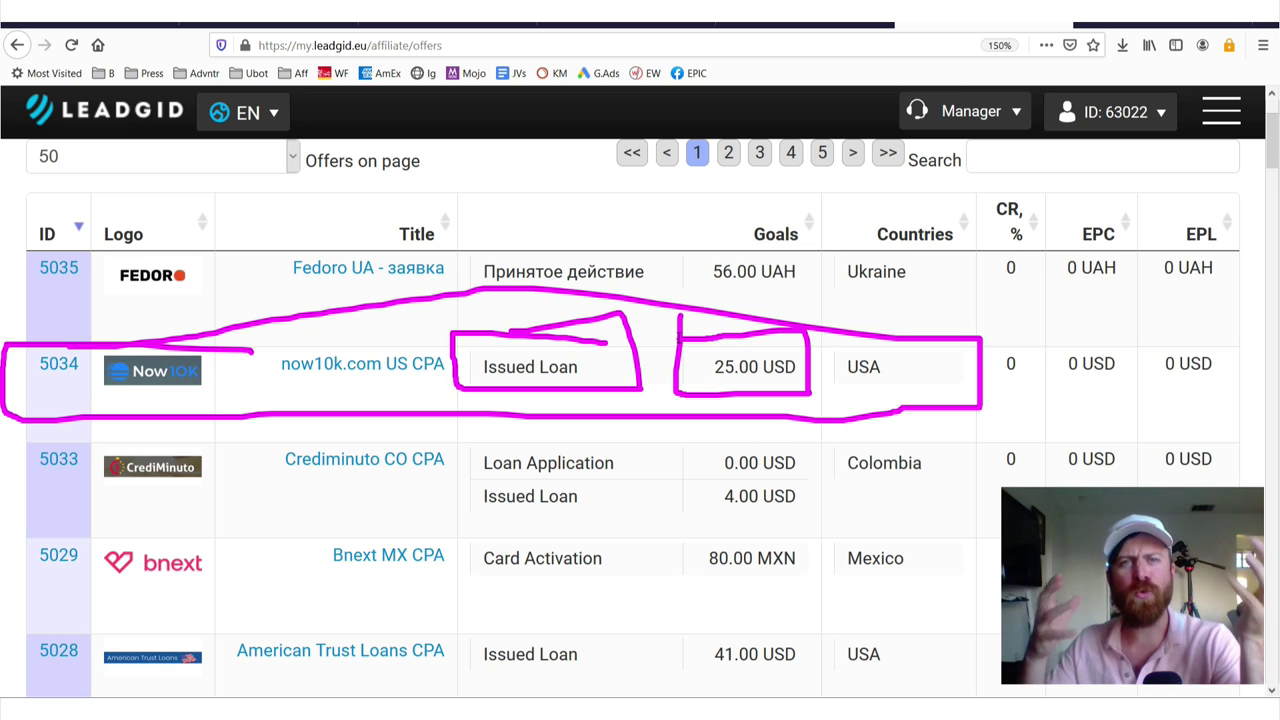
drag(278, 377, 344, 381)
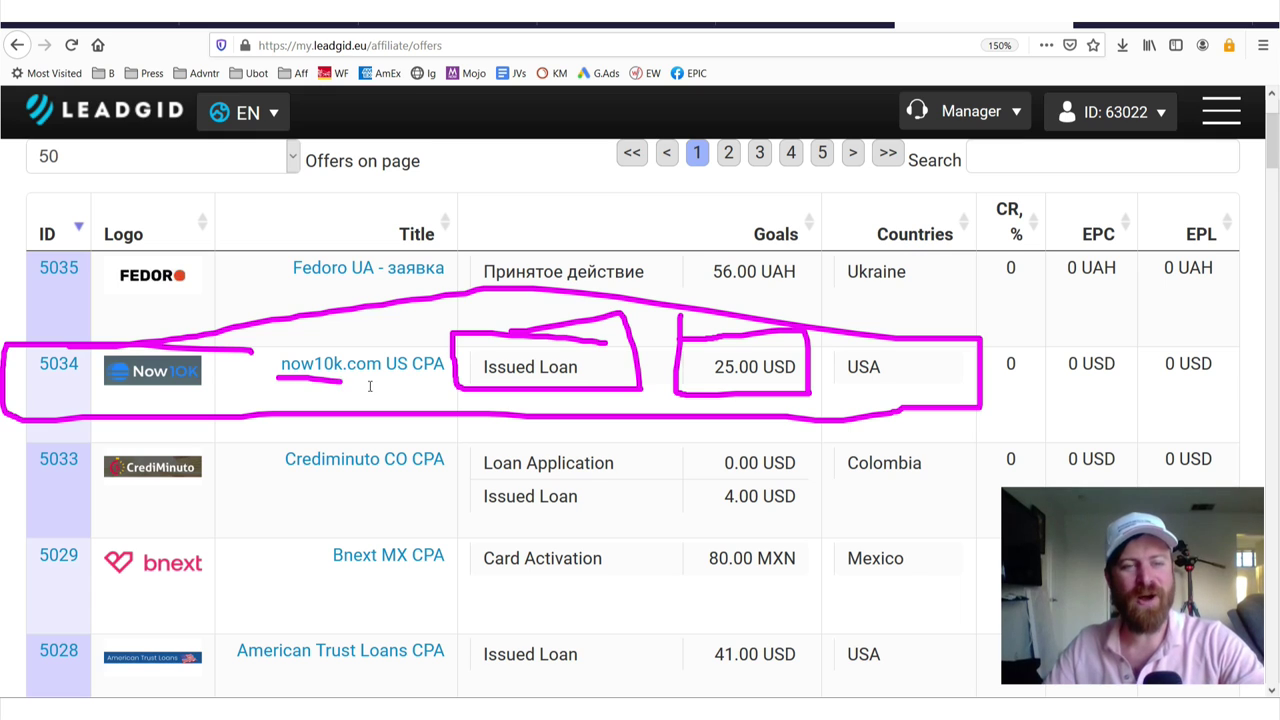
drag(442, 387, 290, 397)
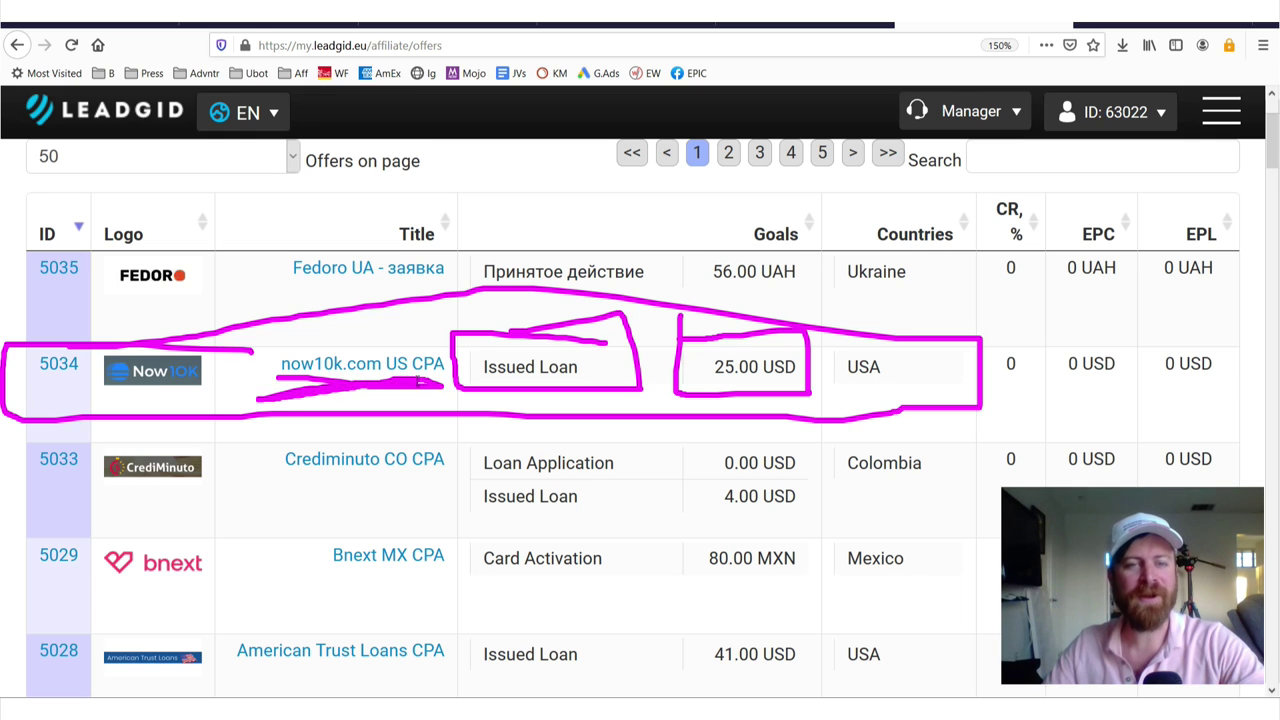
key(Escape)
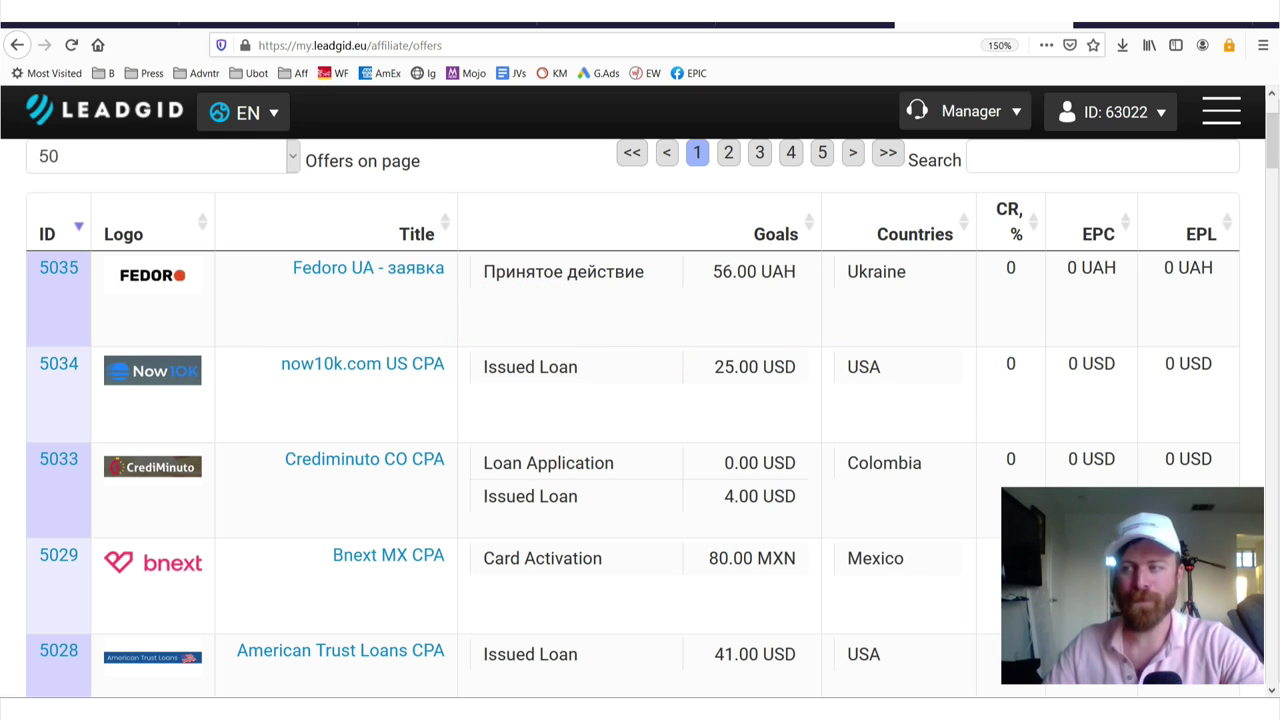
mouse_move(1244, 204)
mouse_down()
mouse_move(1205, 184)
mouse_move(1140, 199)
mouse_up()
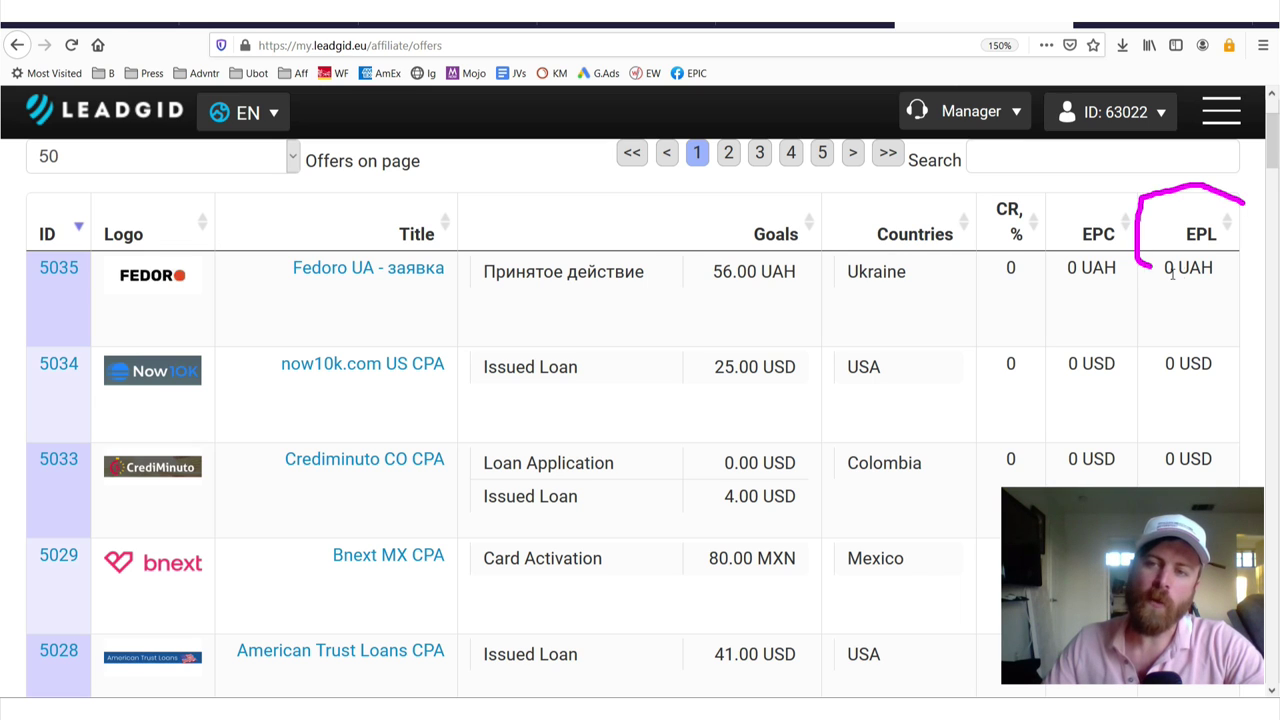
drag(1248, 222, 1113, 192)
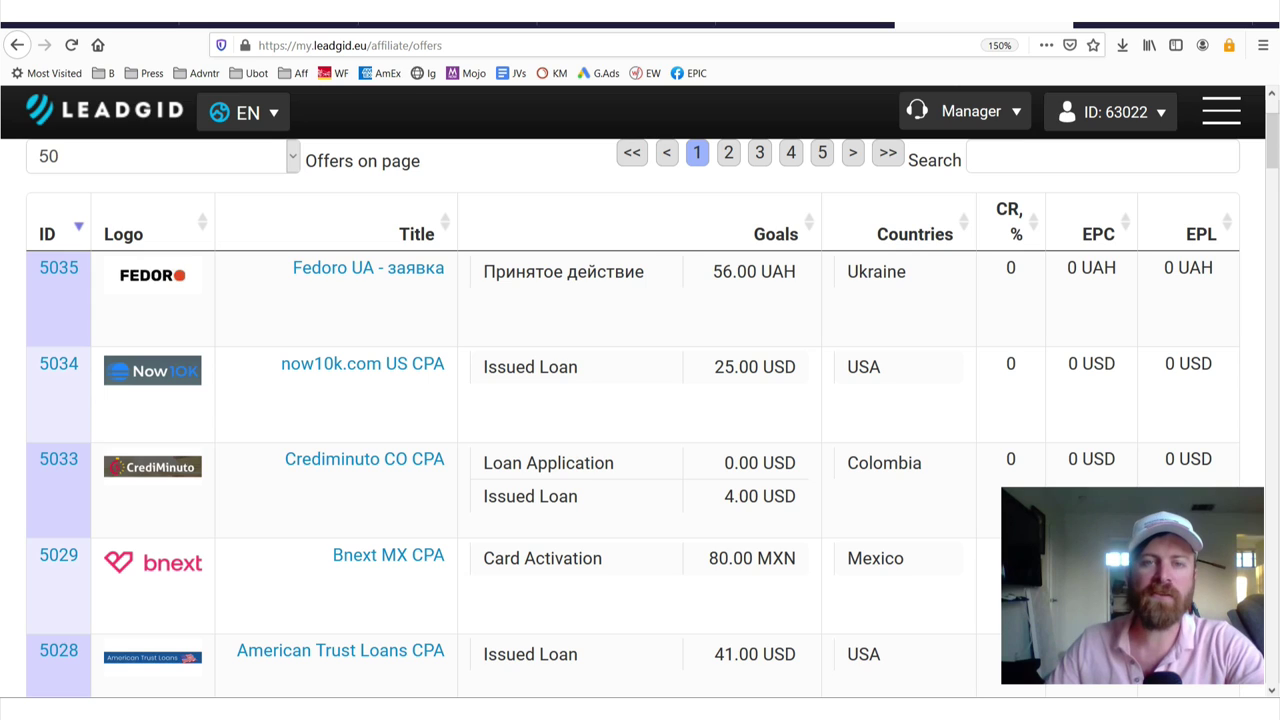
Append ' - Earnings Per LEAD' after EPL in the notes.
key(alt+Tab)
click(526, 284)
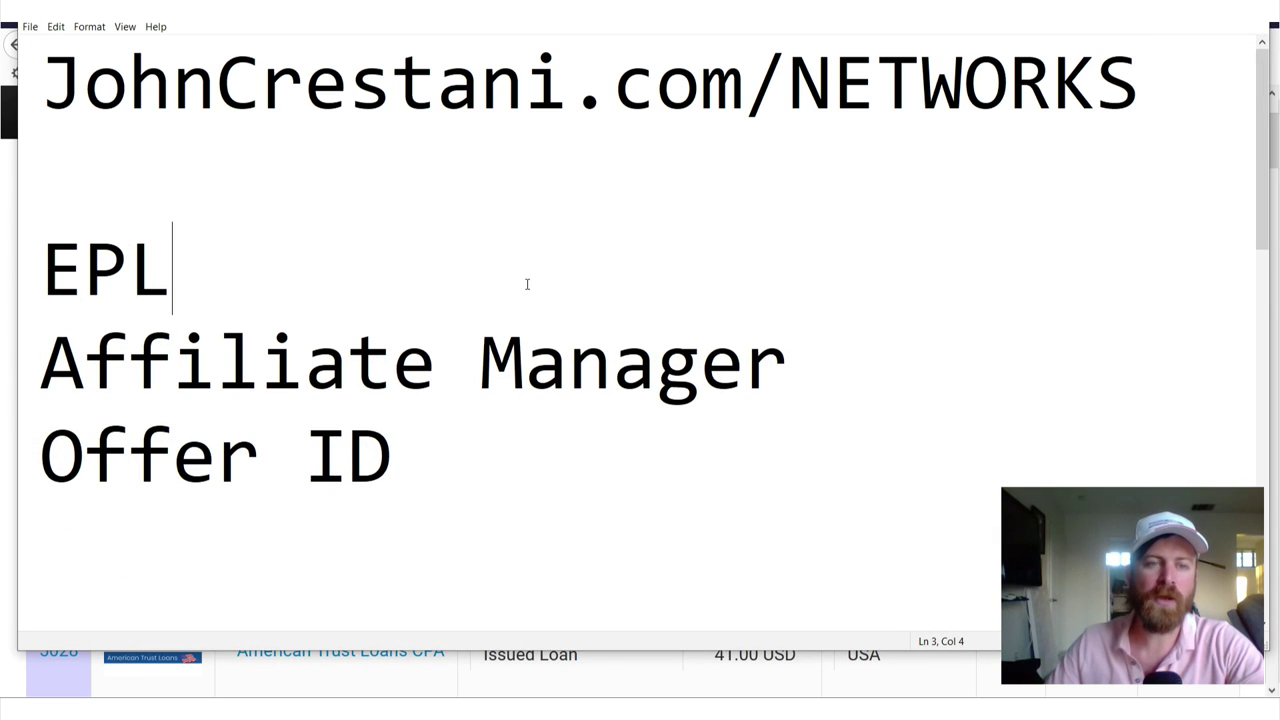
text( - Earnings Per Lead)
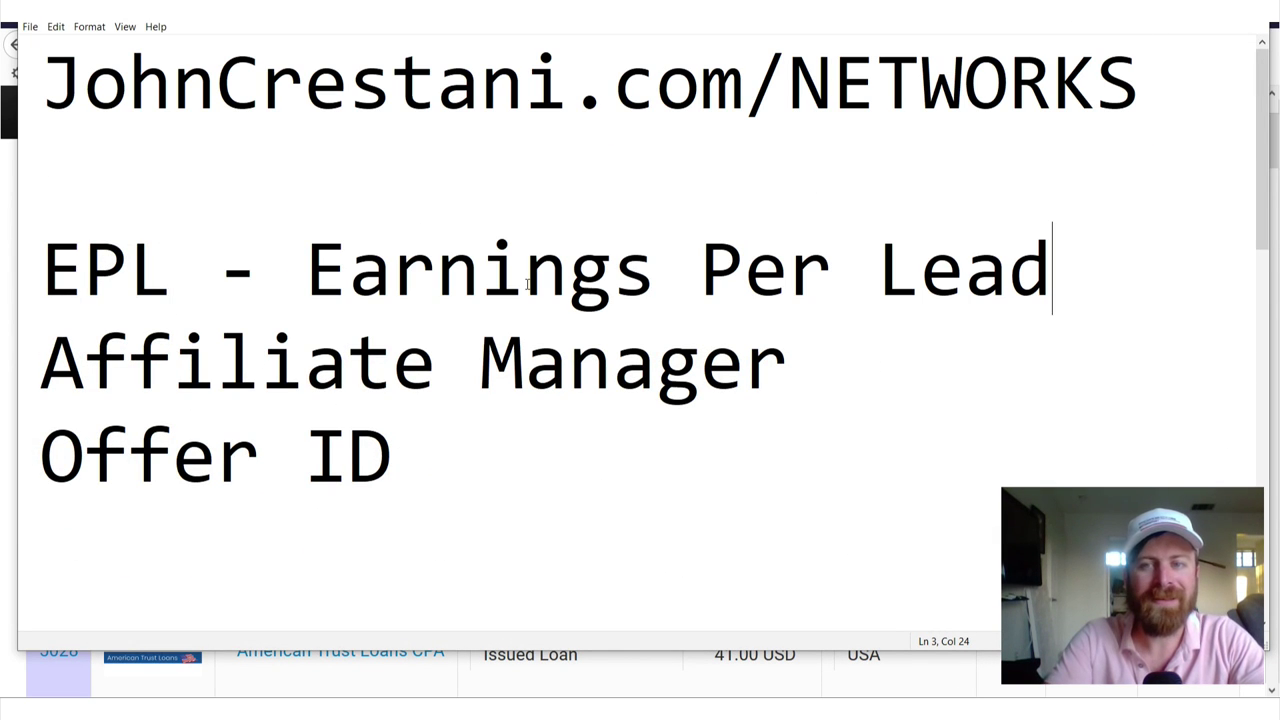
key(BackSpace)
key(BackSpace)
key(BackSpace)
text(EAD)
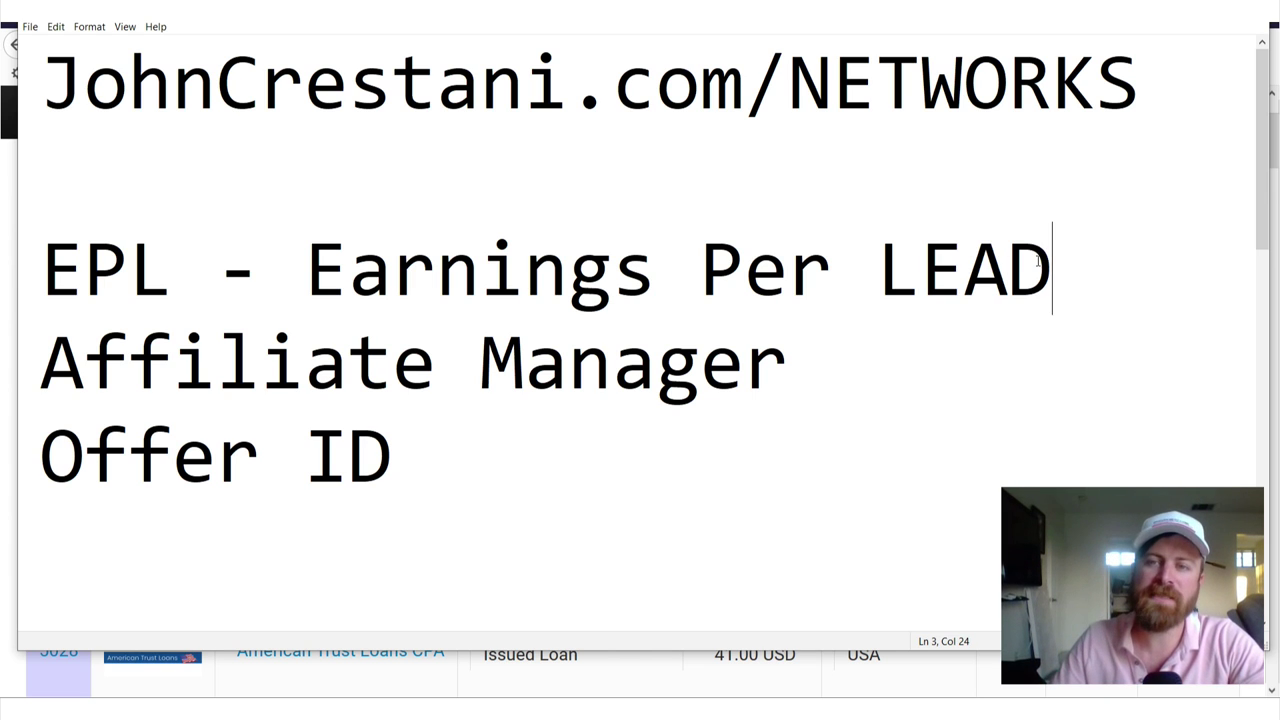
Pen-annotate LEAD with a box, arrow and dollar signs, then clear the annotations.
drag(1038, 260, 893, 252)
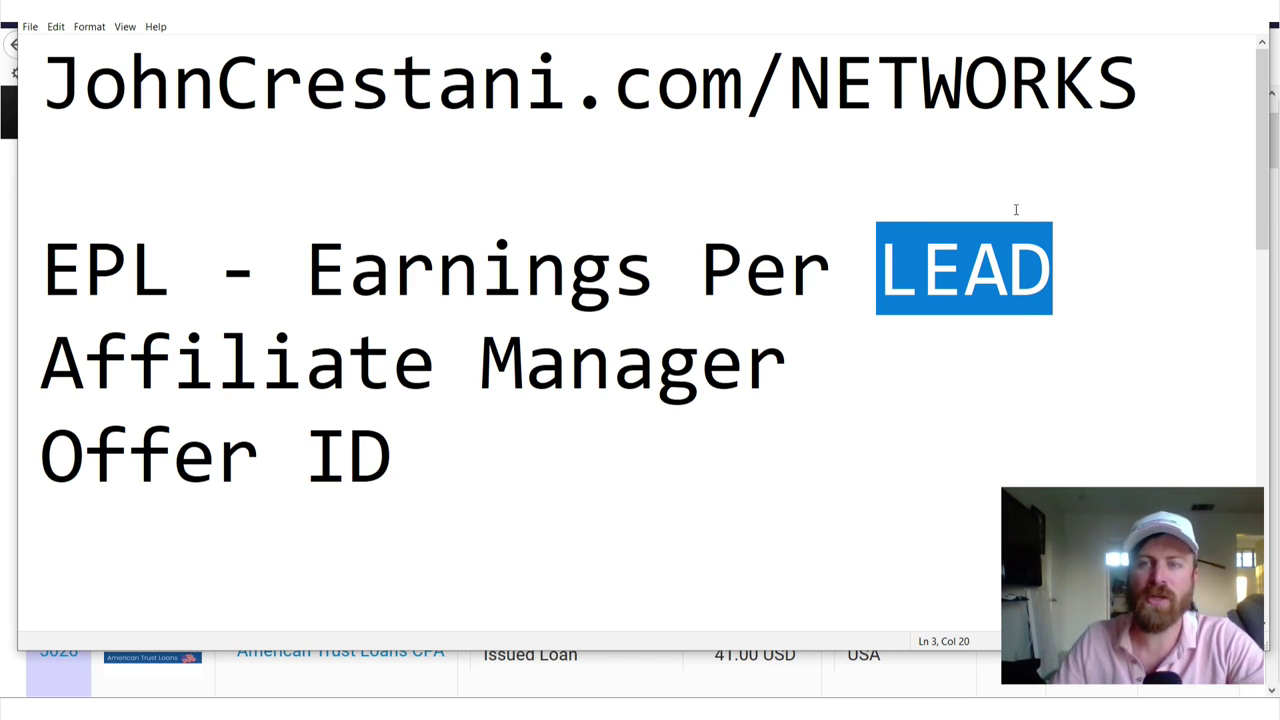
drag(1075, 211, 831, 204)
drag(939, 327, 1060, 205)
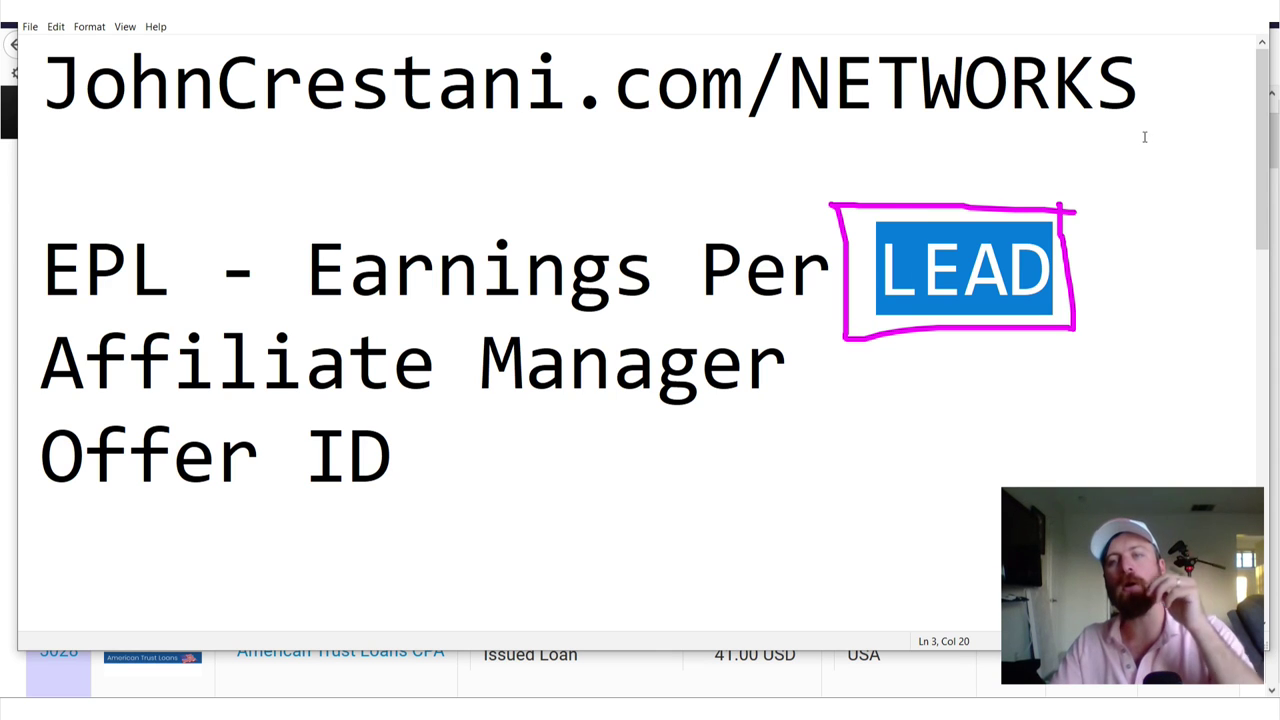
drag(1148, 133, 1113, 265)
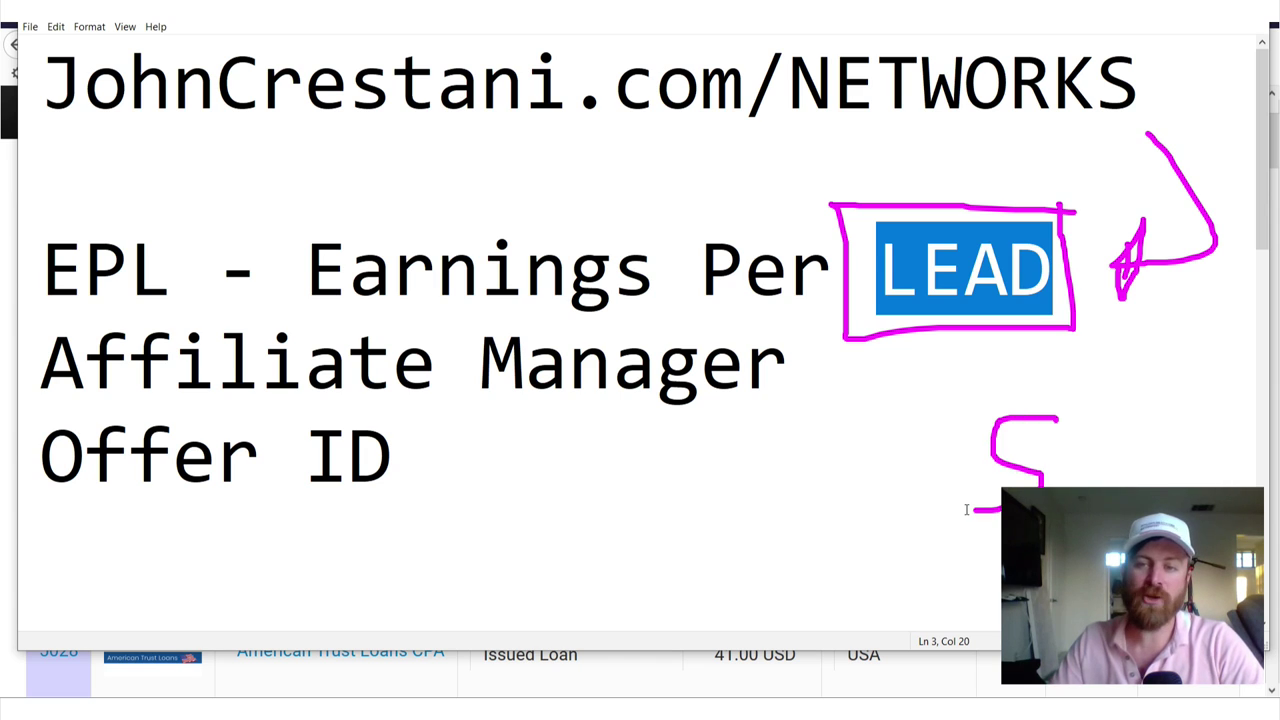
drag(1088, 424, 1082, 485)
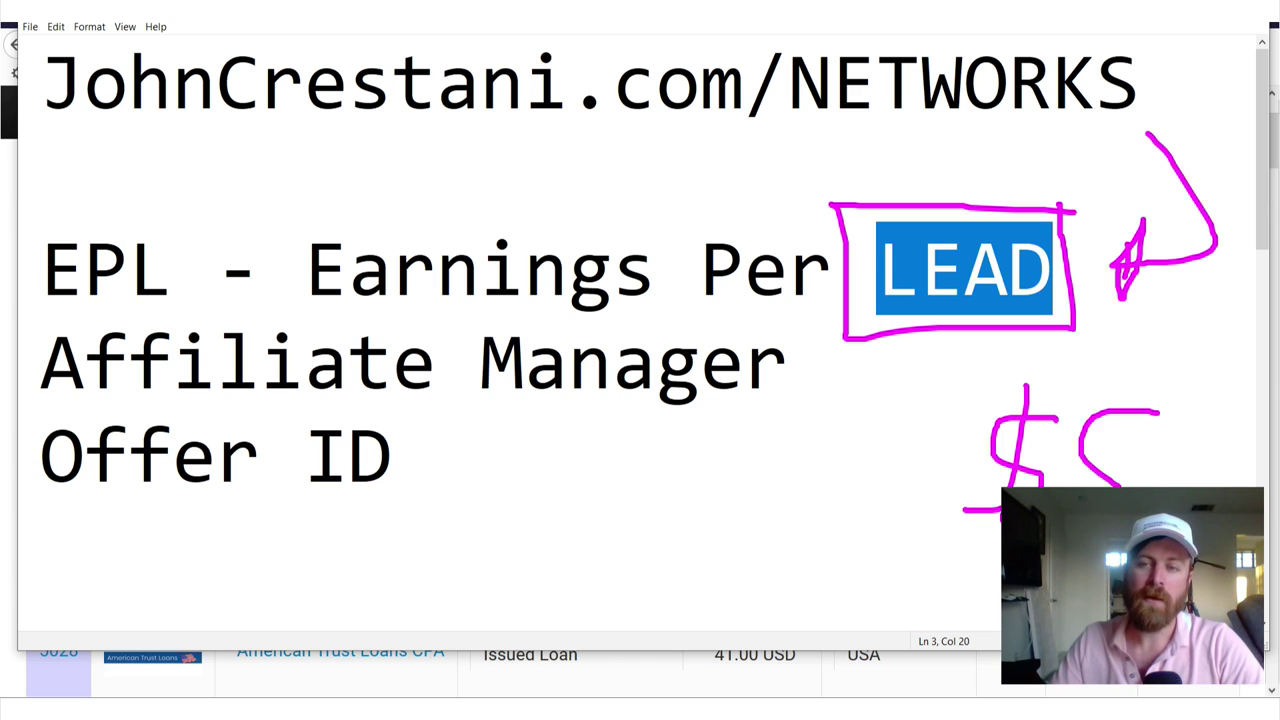
drag(1118, 370, 1098, 470)
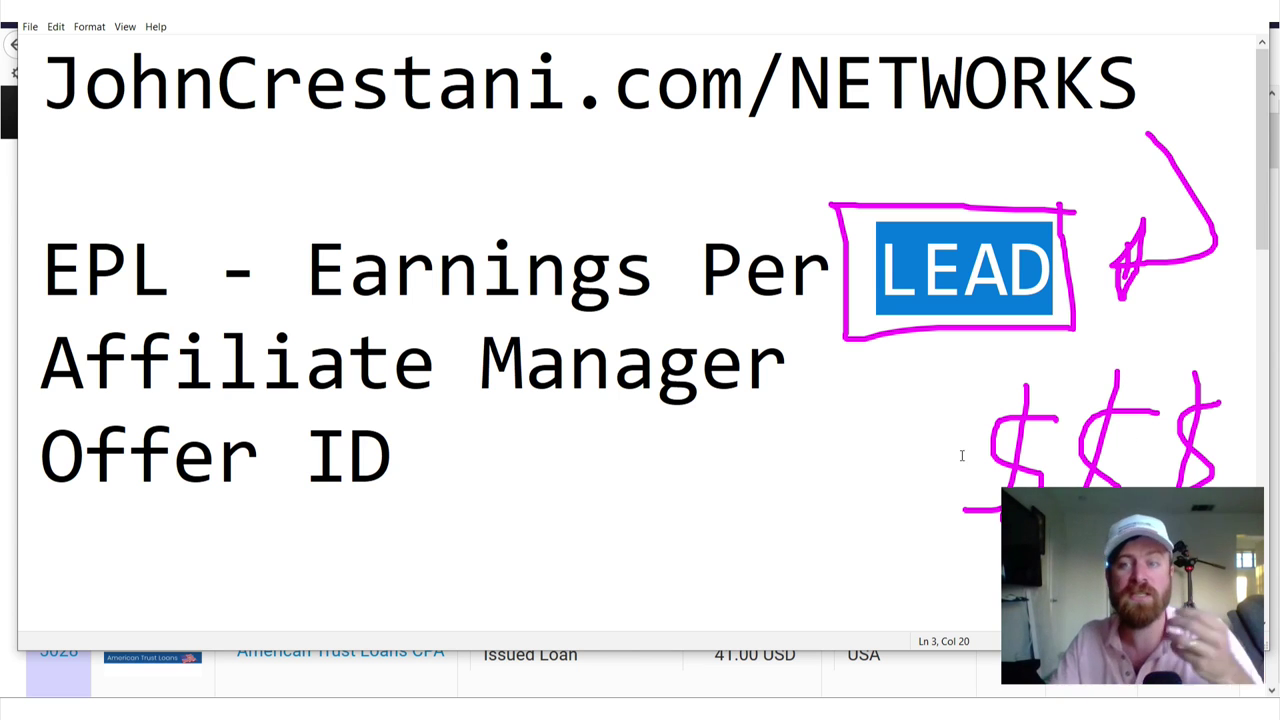
mouse_move(920, 380)
mouse_down()
mouse_move(1276, 520)
mouse_move(1110, 440)
mouse_move(900, 570)
mouse_move(1060, 450)
mouse_up()
key(Escape)
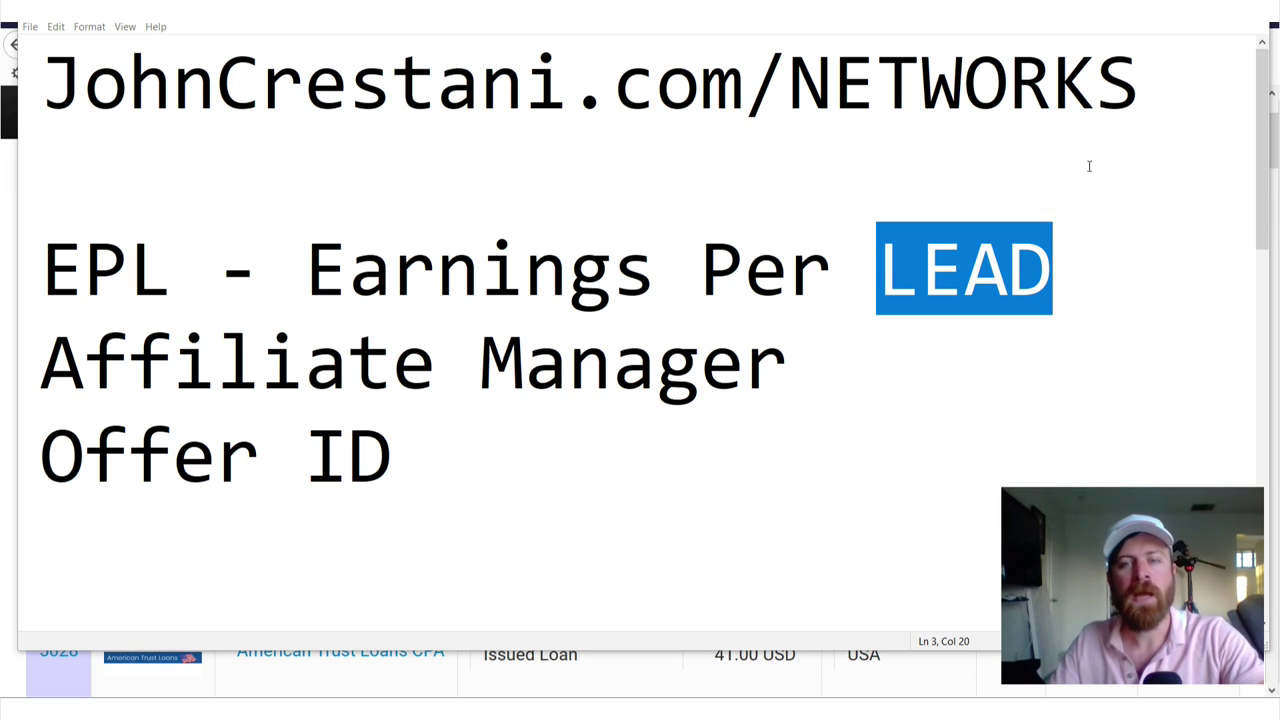
click(1074, 237)
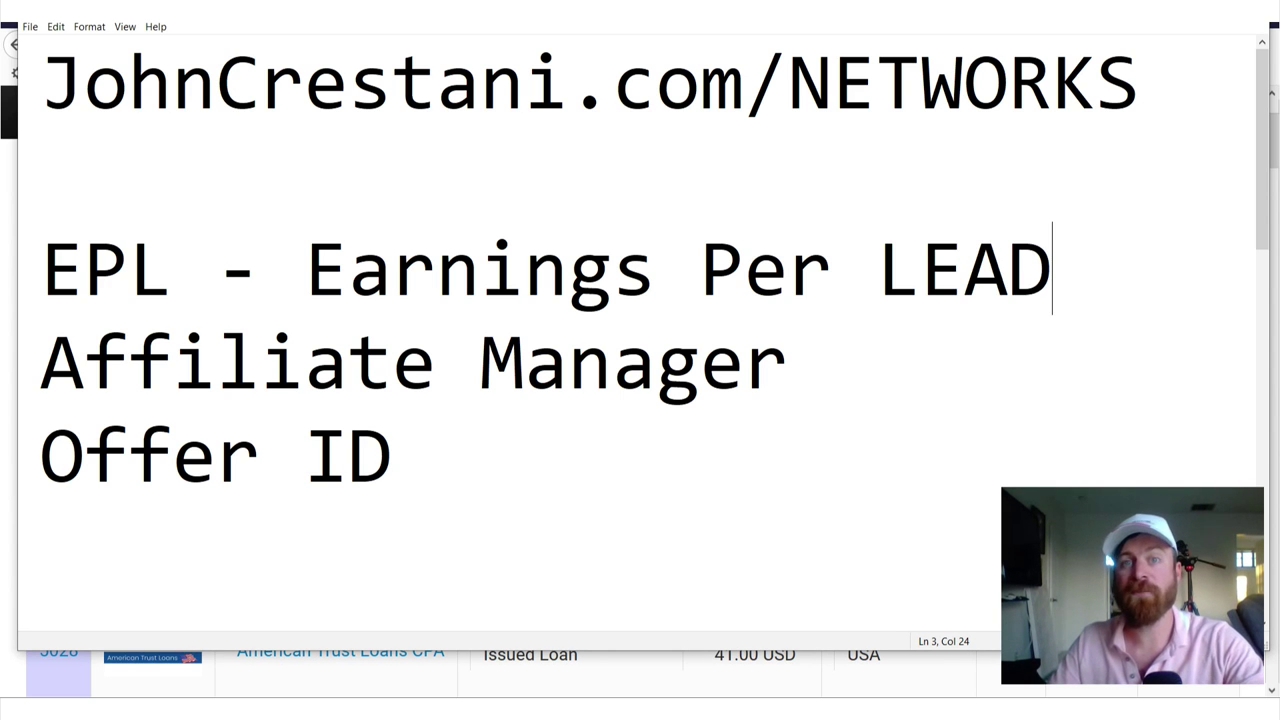
Point out the now10k.com US CPA offer, its campaign description and landing page link.
key(alt+Tab)
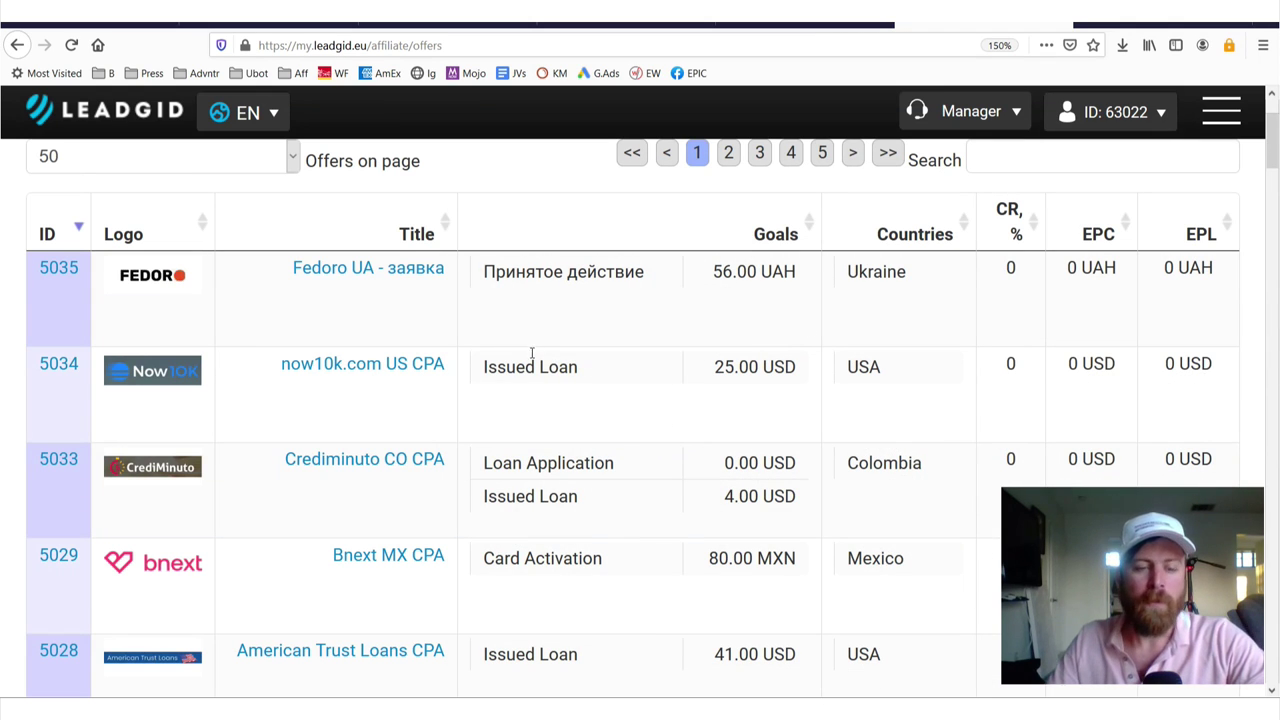
mouse_move(545, 341)
mouse_down()
mouse_move(808, 338)
mouse_move(105, 321)
mouse_up()
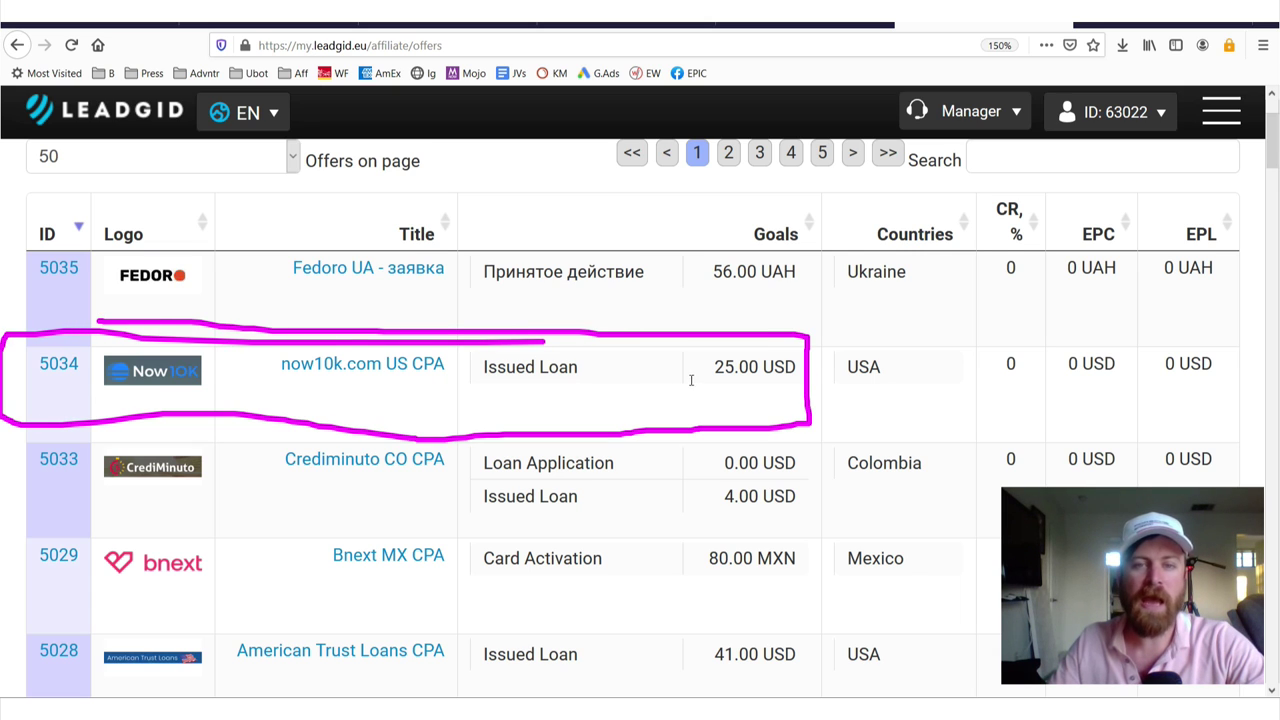
key(Escape)
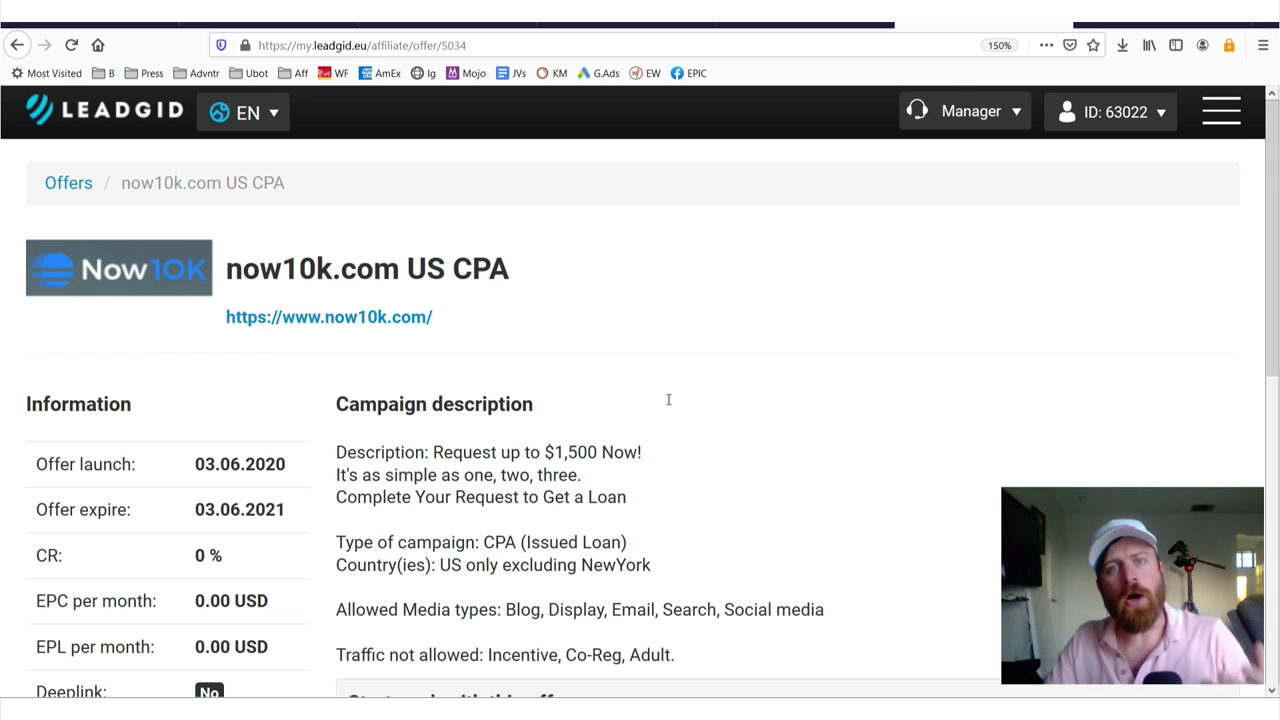
scroll(474, 298, down, 2)
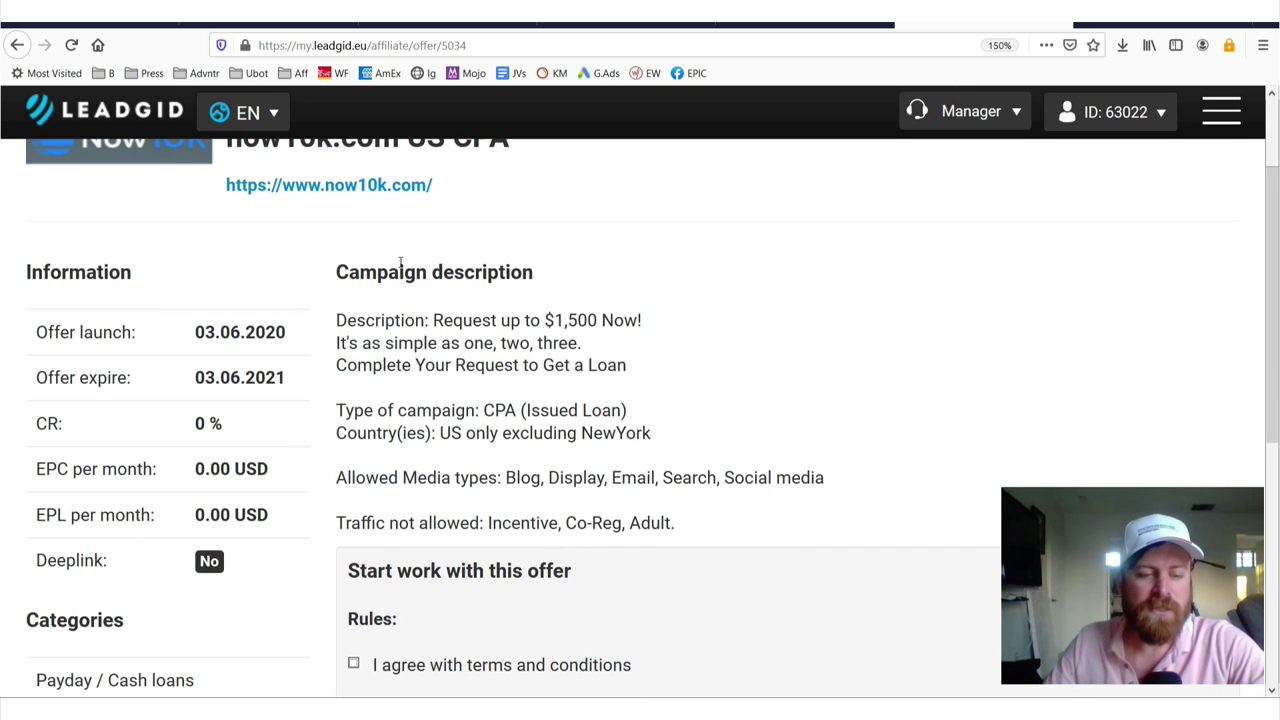
mouse_move(330, 238)
mouse_down()
mouse_move(330, 490)
mouse_move(840, 565)
mouse_move(433, 260)
mouse_move(322, 268)
mouse_up()
mouse_move(462, 176)
mouse_down()
mouse_move(205, 168)
mouse_move(420, 150)
mouse_up()
Open the now10k.com landing page and mark up its headline and call to action.
click(346, 184)
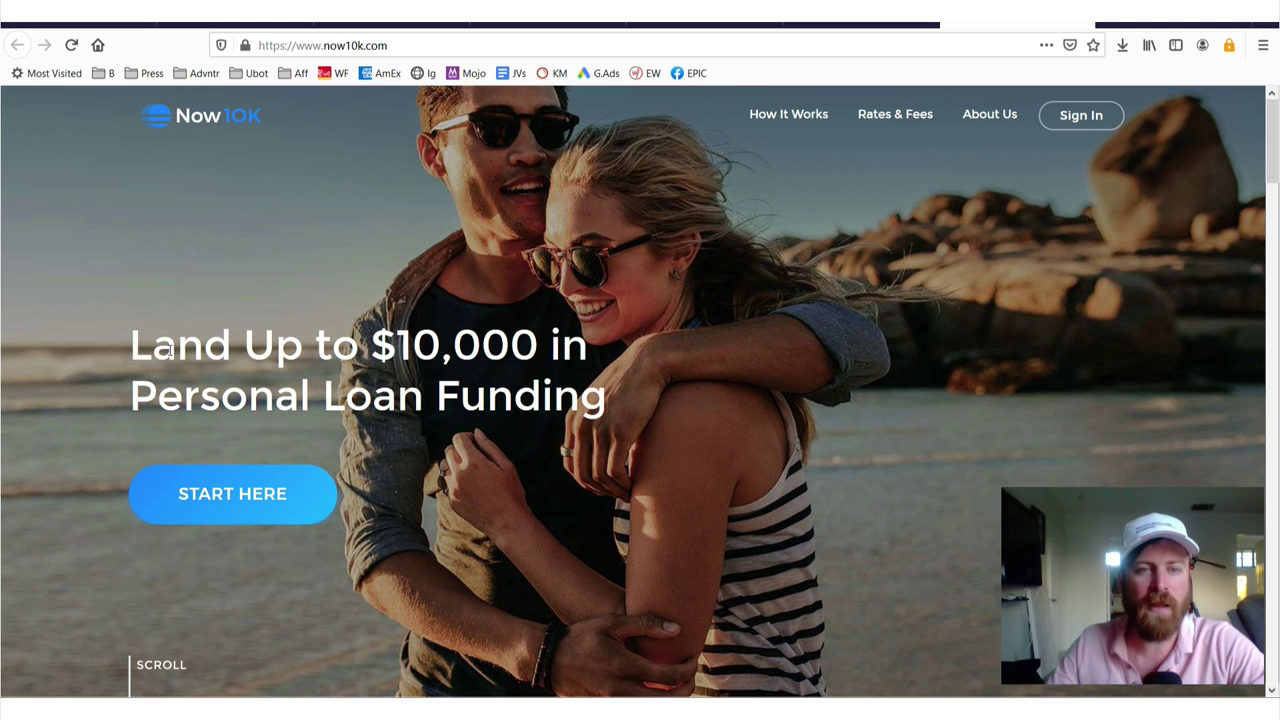
drag(170, 350, 600, 405)
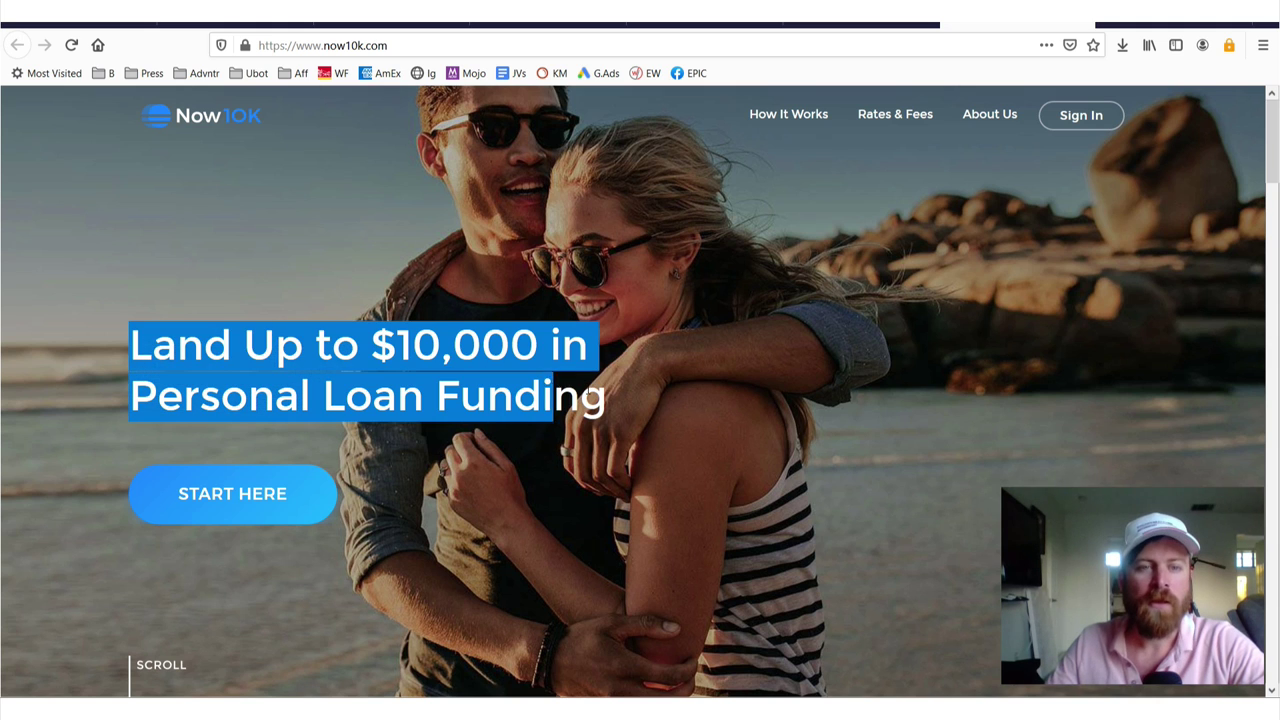
click(600, 405)
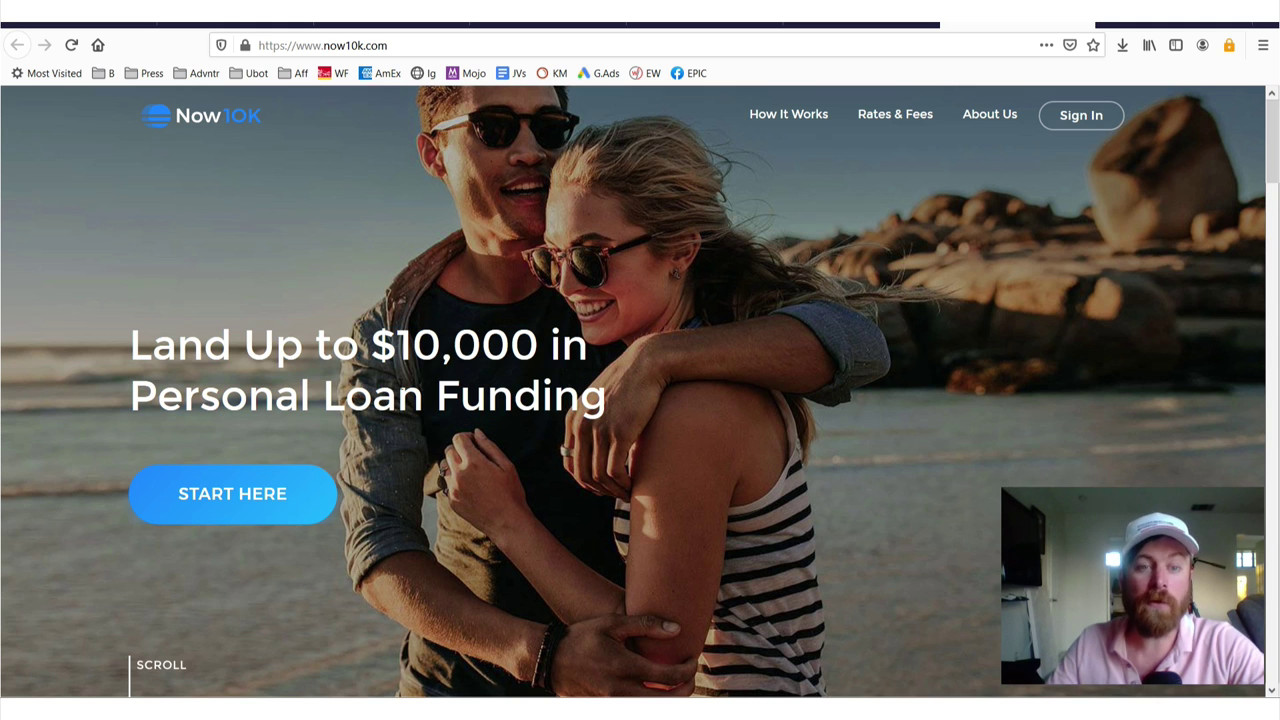
drag(351, 437, 195, 412)
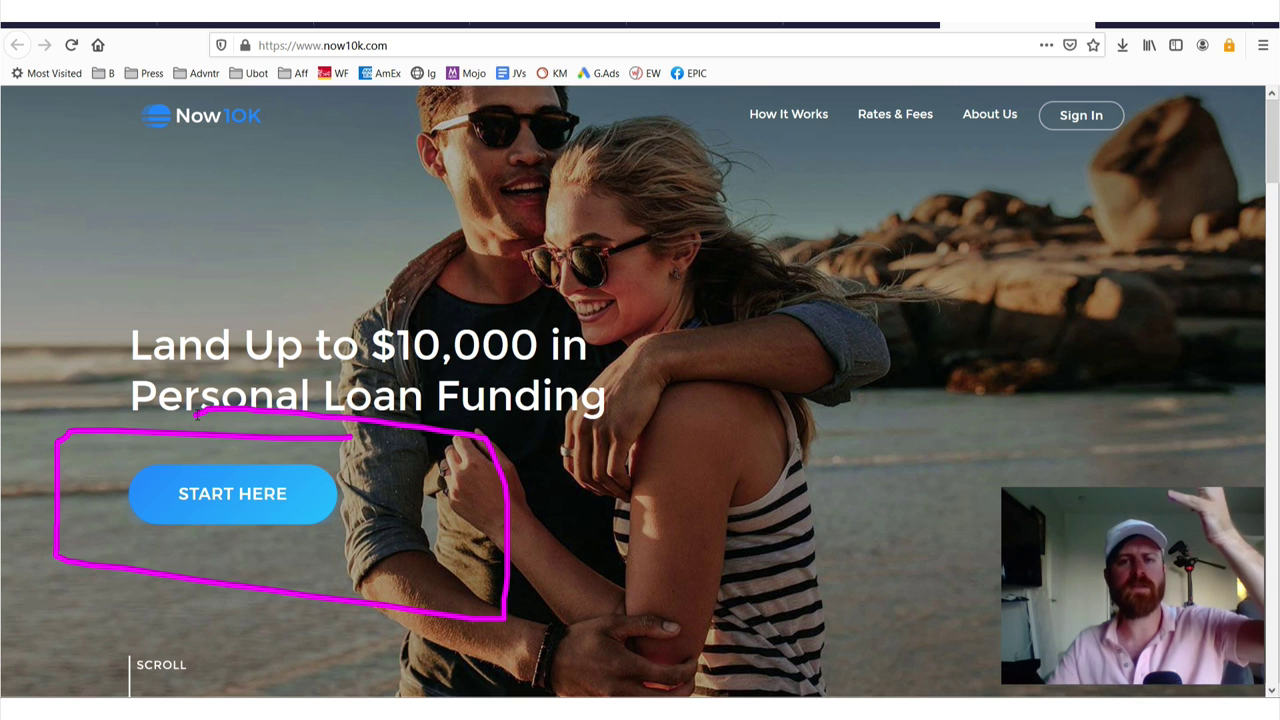
mouse_move(386, 191)
mouse_down()
mouse_move(590, 520)
mouse_move(735, 455)
mouse_move(650, 625)
mouse_up()
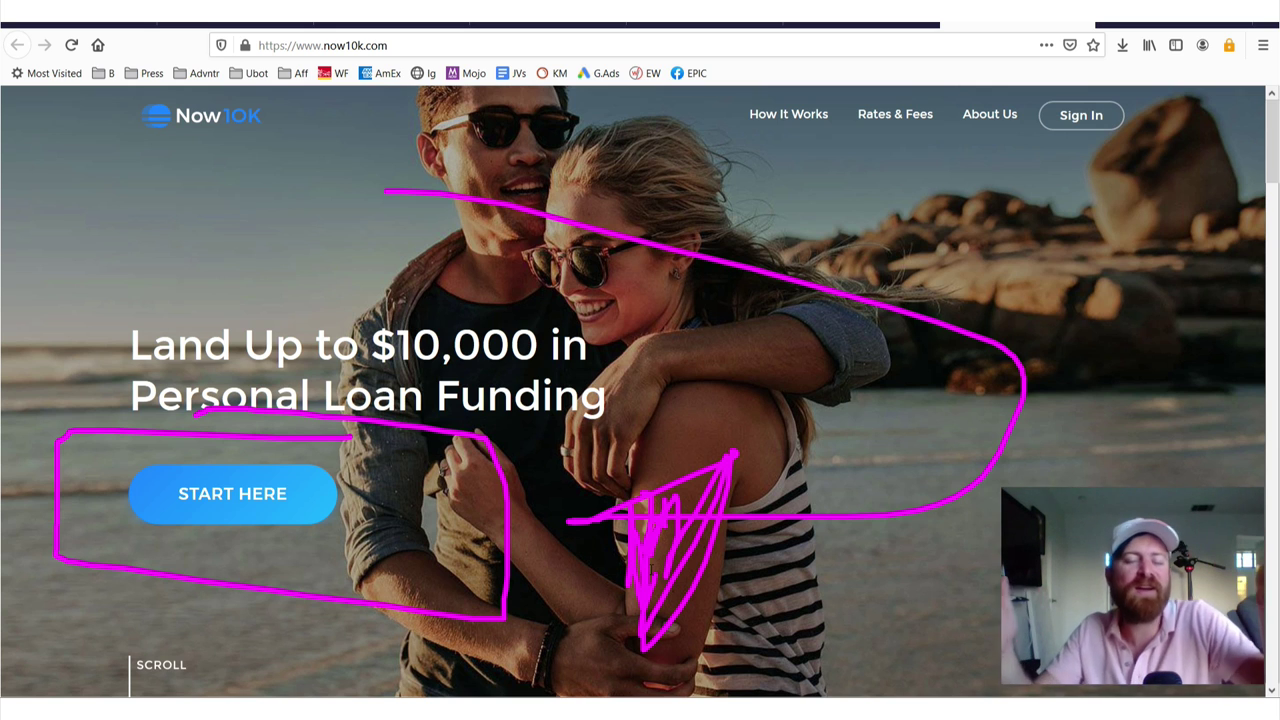
drag(97, 177, 90, 358)
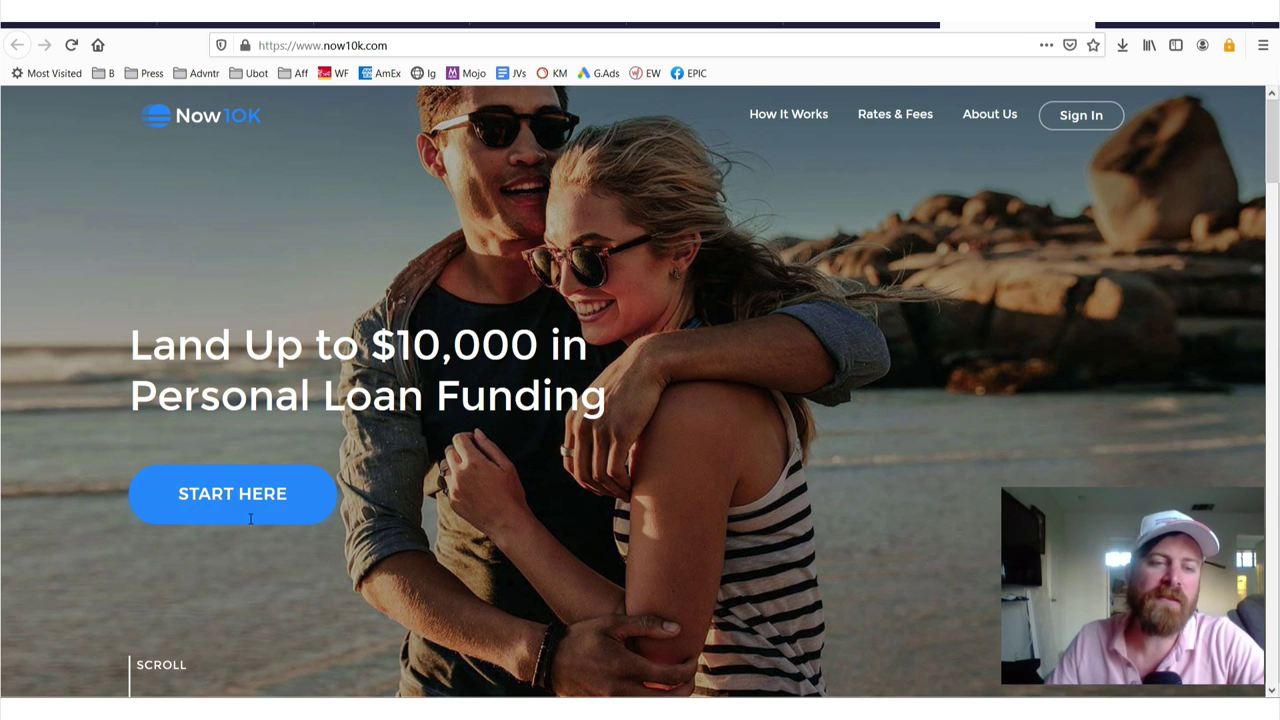
Start the loan request and choose $10,000 as the loan amount.
click(232, 493)
click(652, 470)
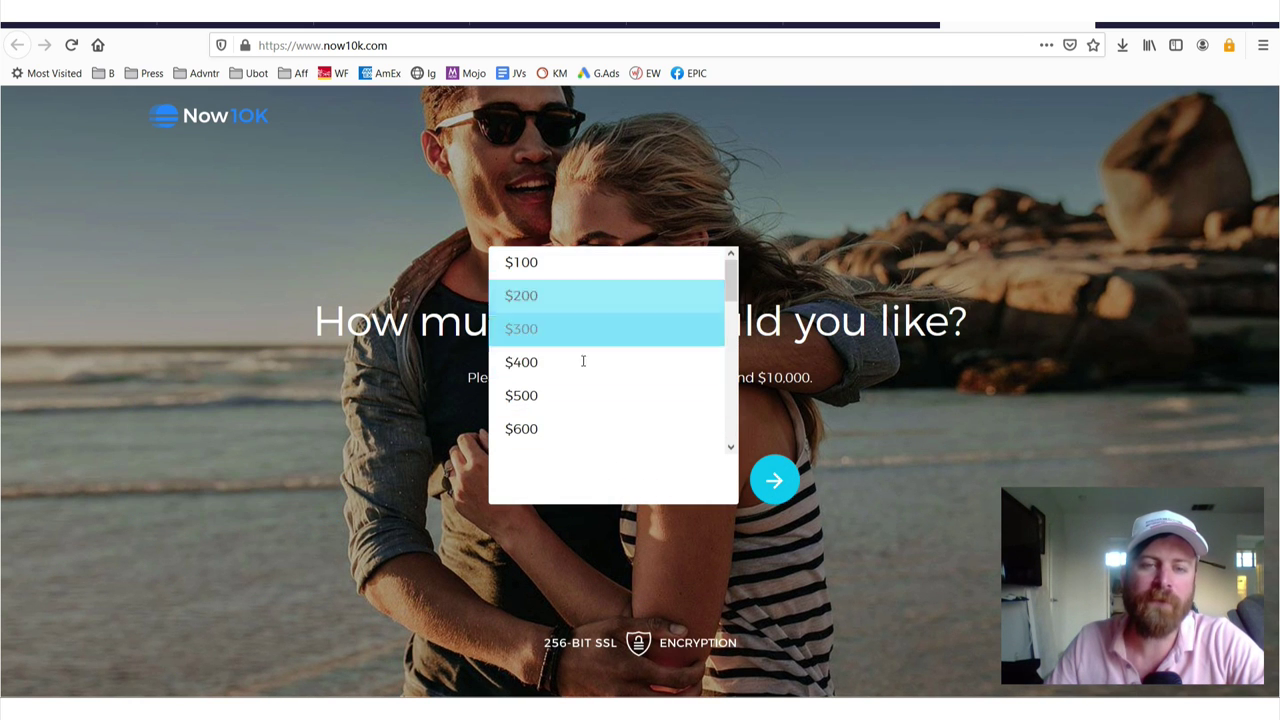
scroll(586, 388, down, 3)
scroll(585, 388, down, 3)
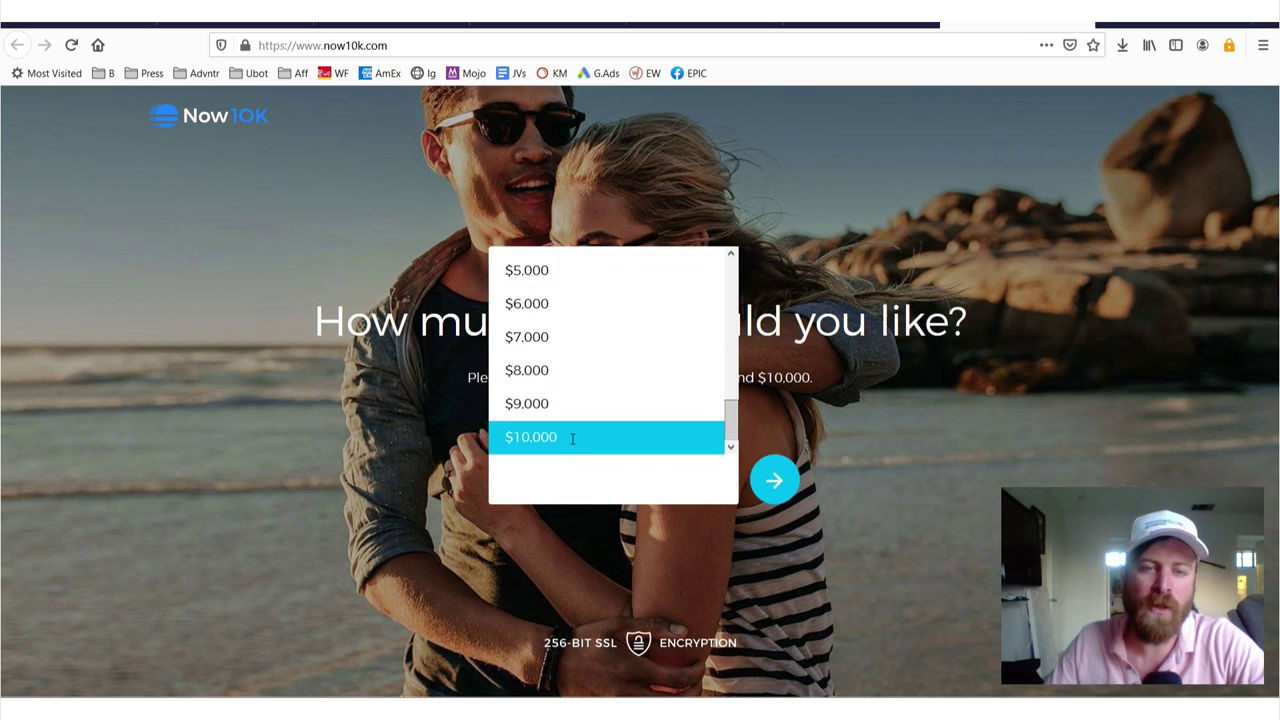
scroll(575, 410, up, 2)
scroll(592, 427, down, 3)
click(590, 432)
Return to the LeadGid now10k offer page and mark up the campaign description lines.
key(ctrl+shift+Tab)
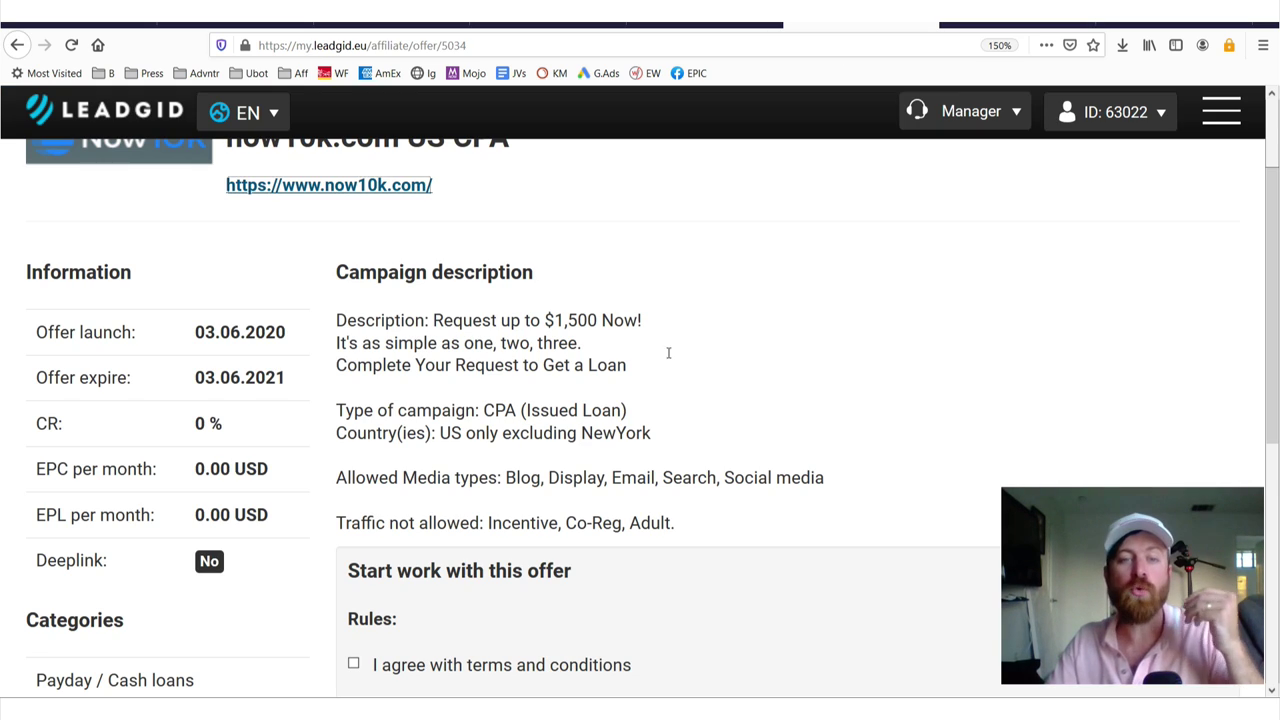
scroll(314, 452, down, 2)
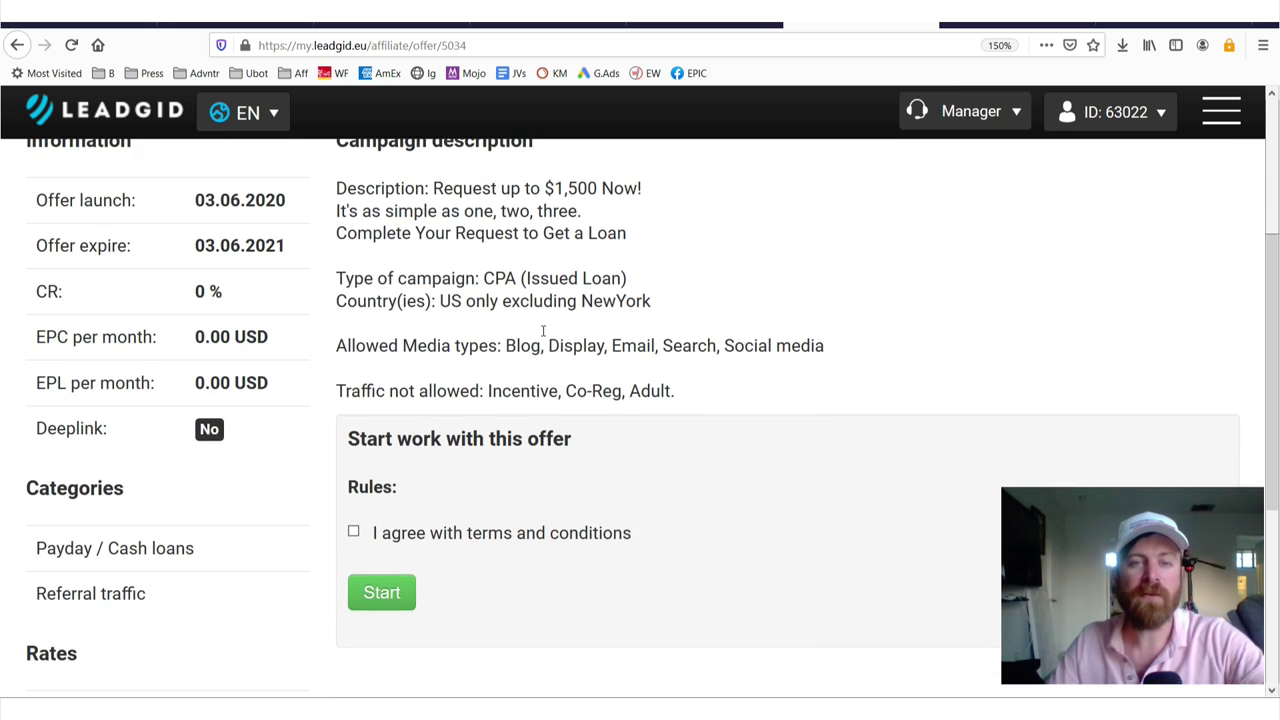
scroll(543, 334, up, 2)
drag(650, 296, 494, 300)
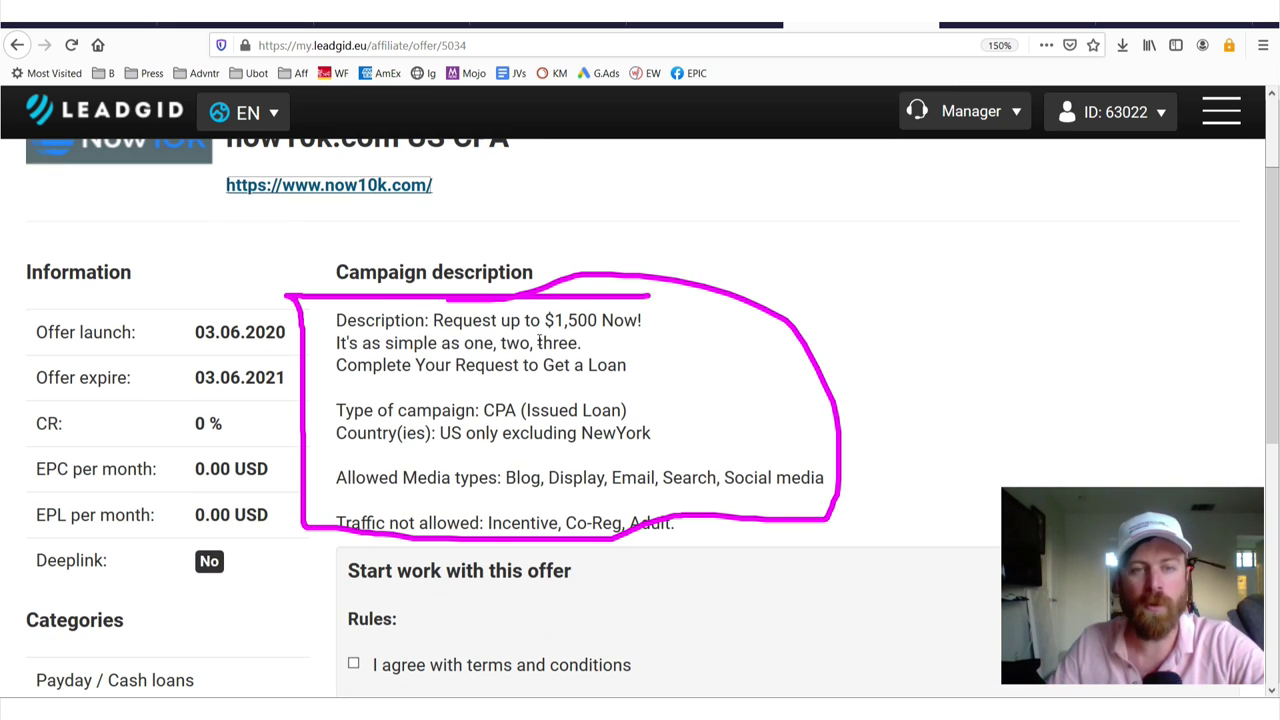
drag(443, 341, 633, 342)
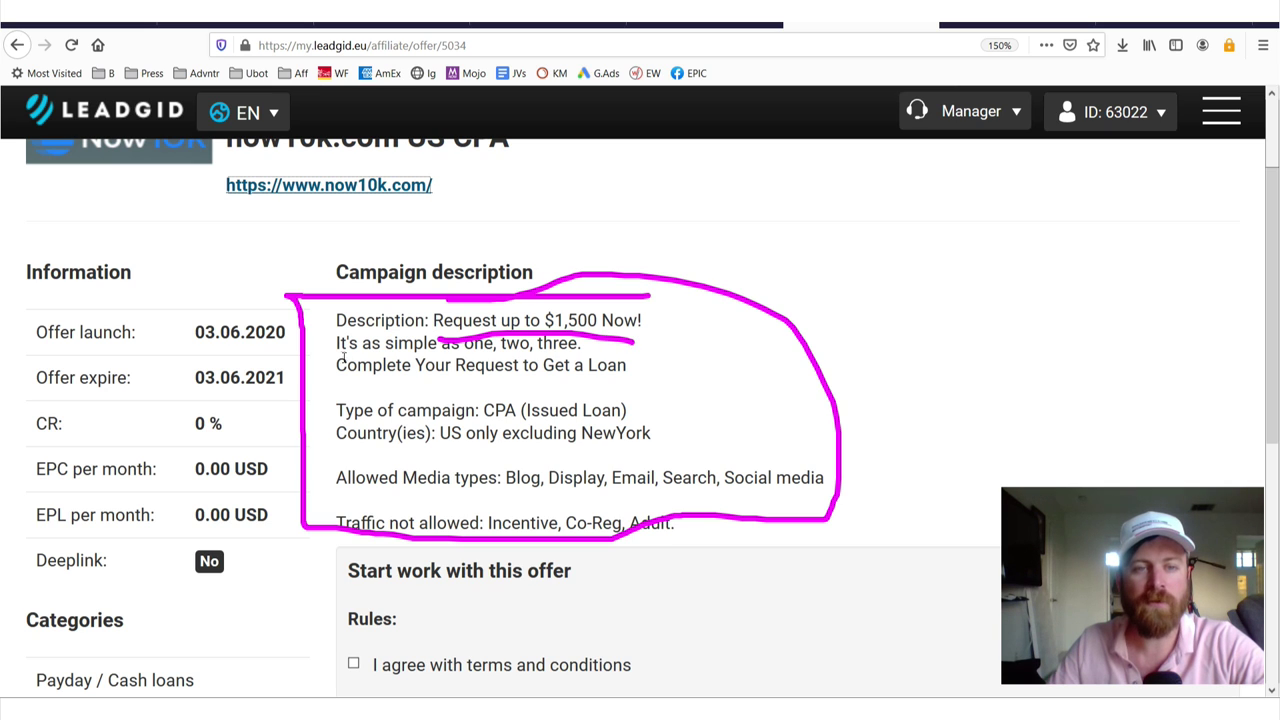
drag(338, 355, 596, 340)
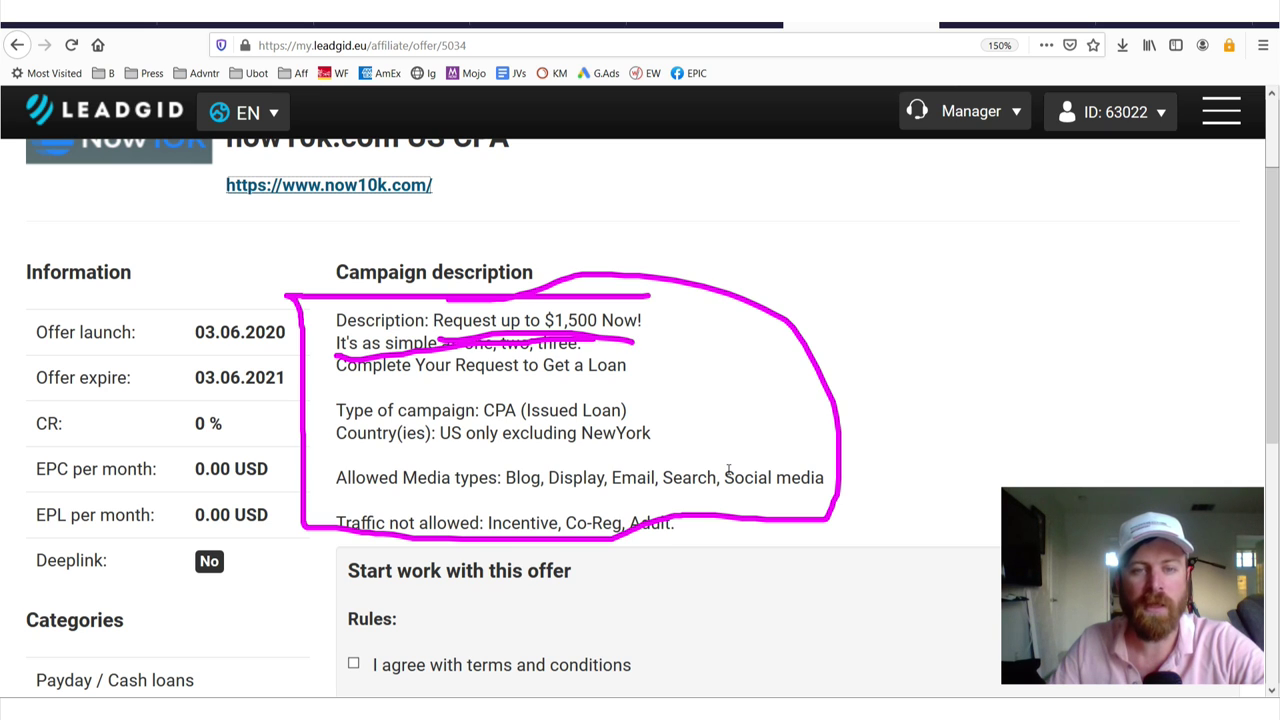
Highlight Blog, Email and Social media among the Allowed Media types.
scroll(319, 348, down, 2)
drag(338, 345, 844, 342)
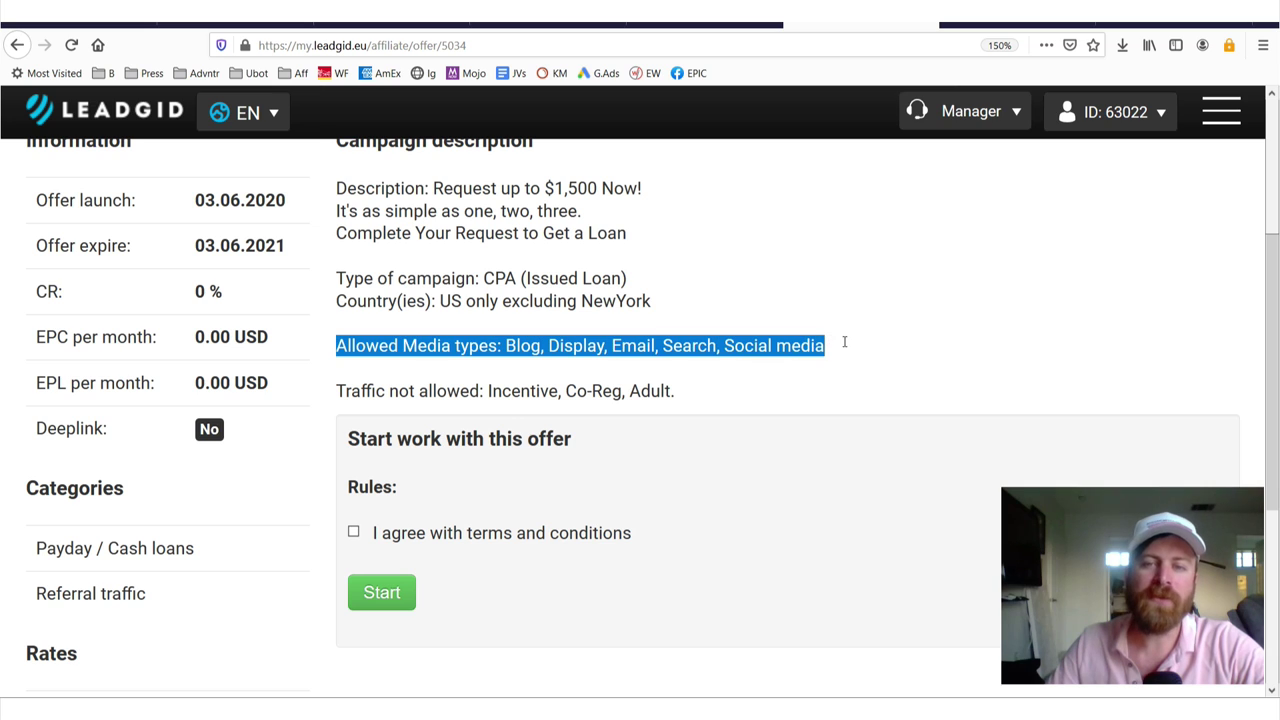
click(506, 345)
double_click(525, 345)
drag(581, 345, 588, 345)
click(728, 345)
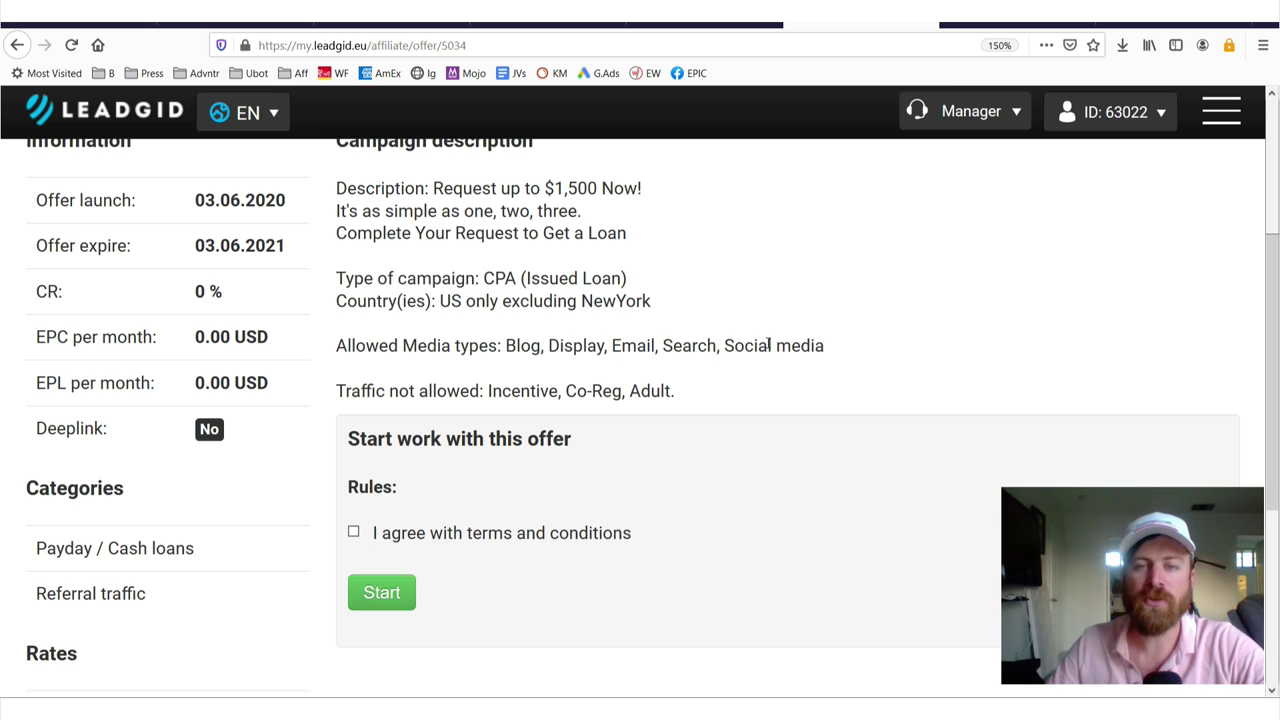
drag(826, 346, 719, 346)
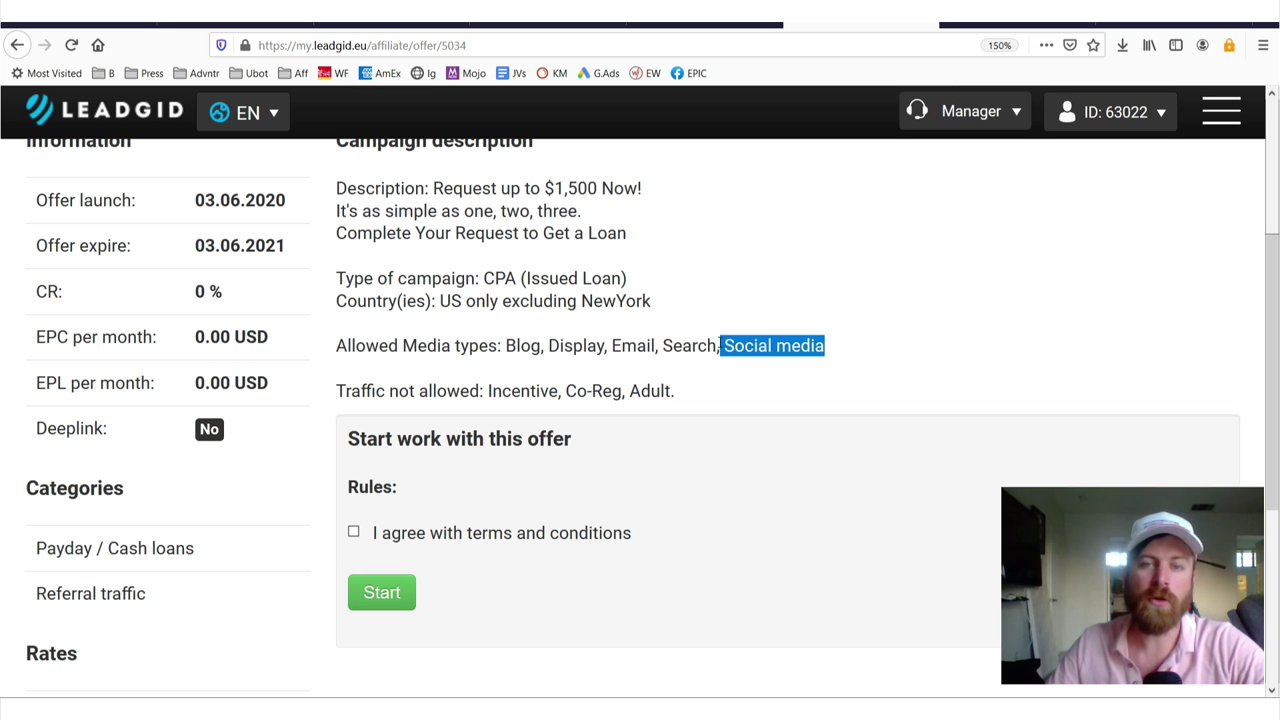
click(365, 391)
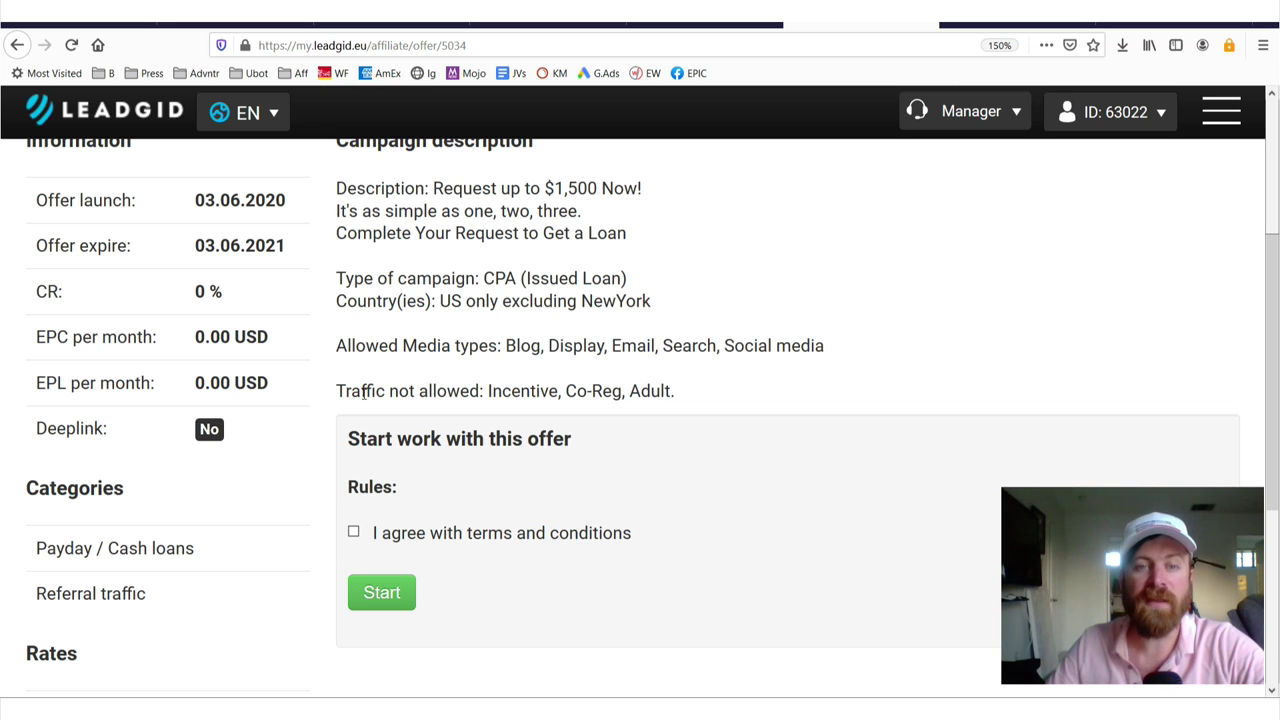
Highlight Incentive, Adult and Co-Reg in the Traffic not allowed line.
drag(338, 393, 564, 389)
click(564, 386)
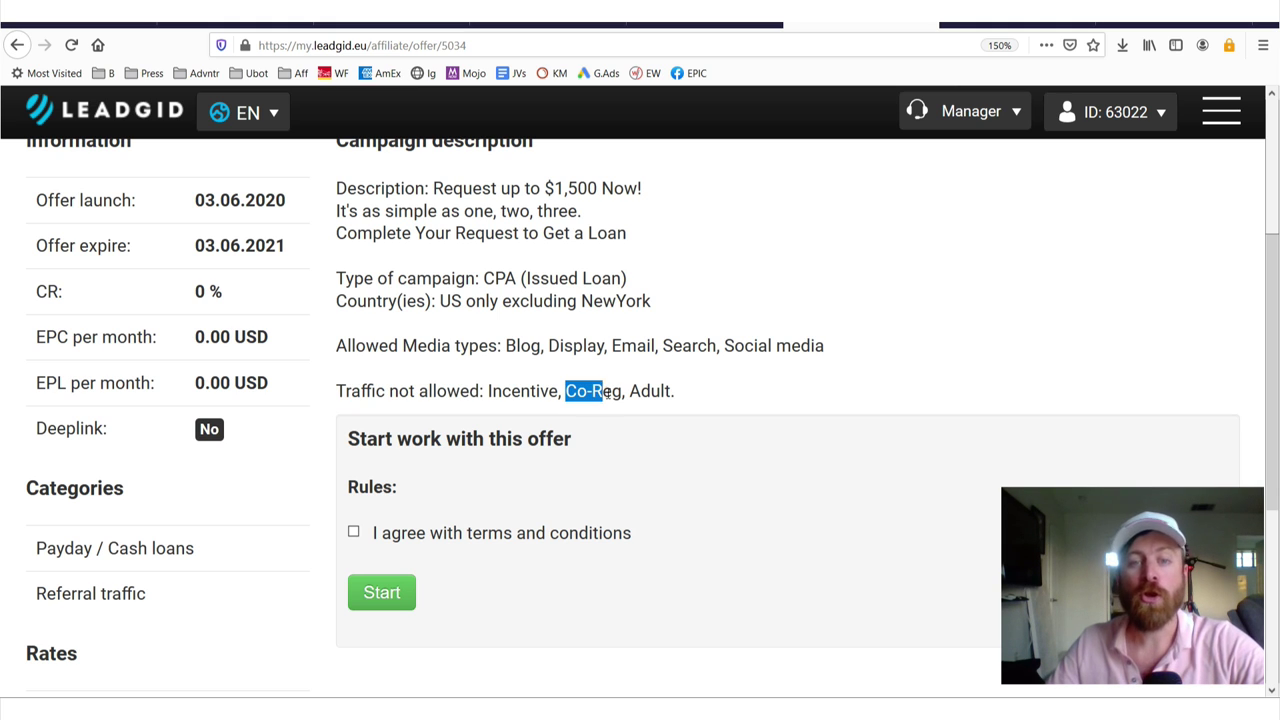
drag(641, 390, 679, 398)
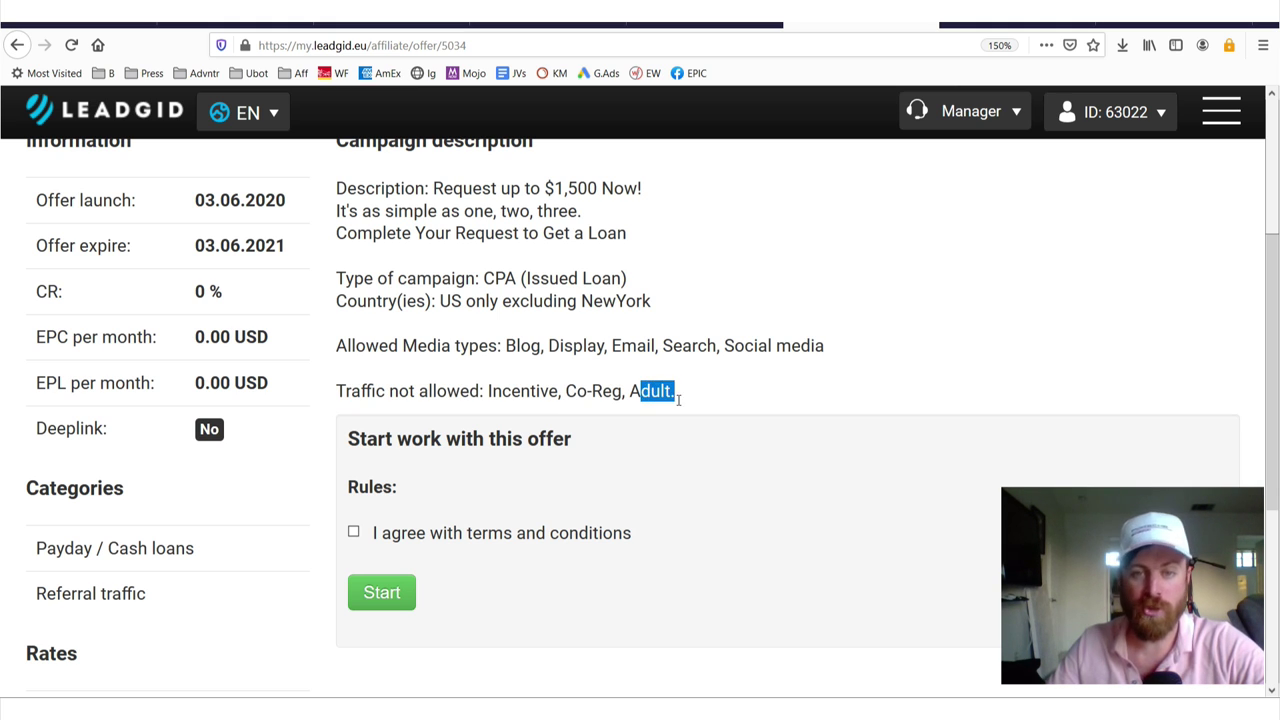
drag(565, 391, 608, 393)
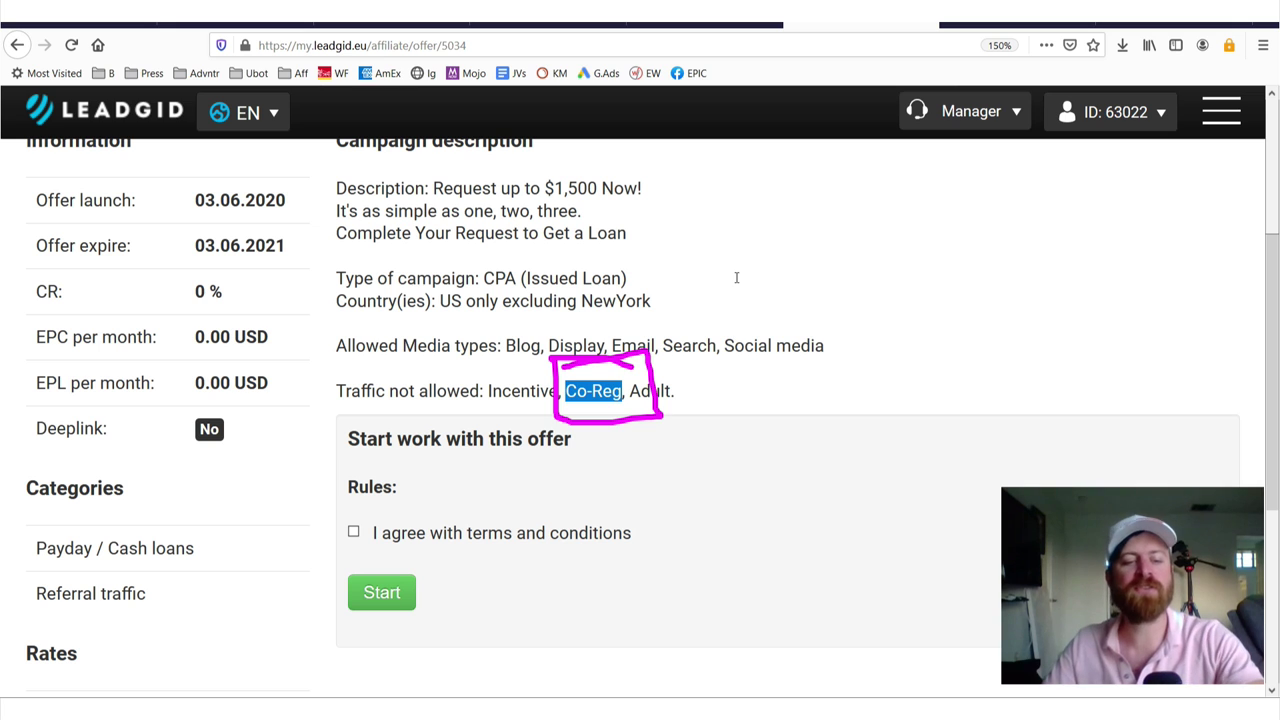
Scribble emphasis around the Leadgid row's offer figures in the spreadsheet, then clear it.
click(390, 20)
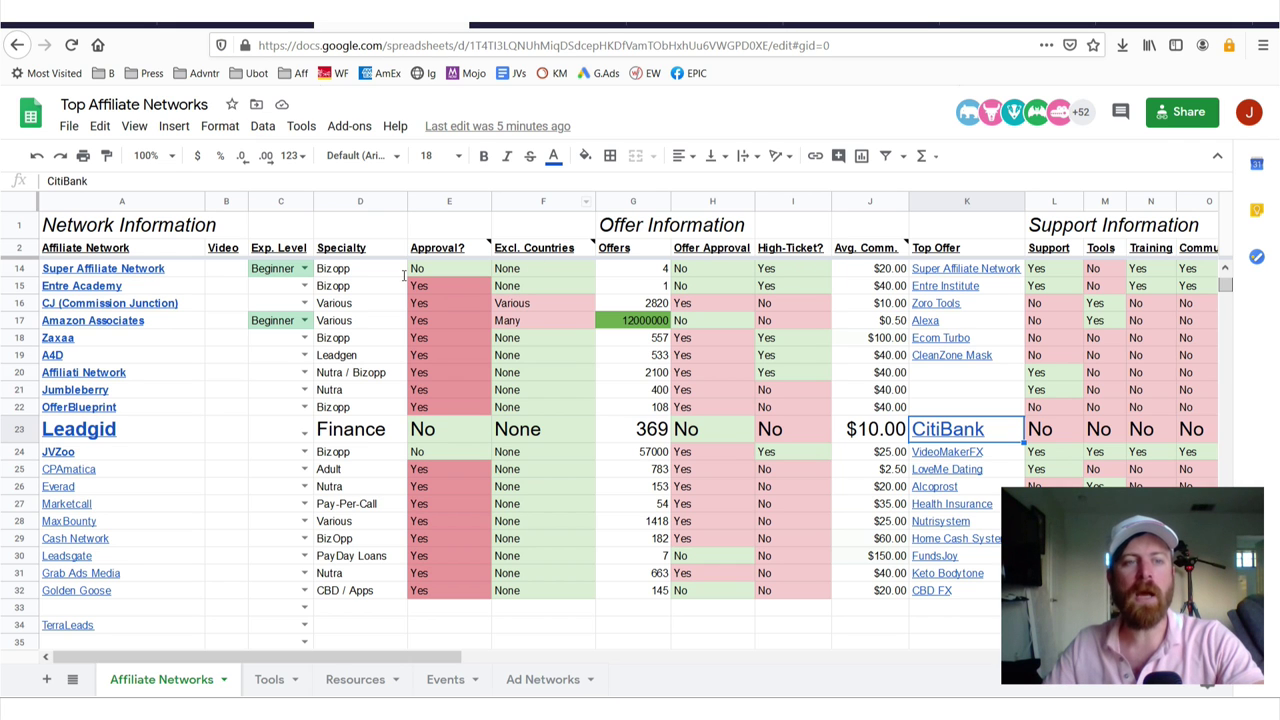
mouse_move(390, 230)
mouse_down()
mouse_move(20, 330)
mouse_move(80, 670)
mouse_move(260, 30)
mouse_move(90, 650)
mouse_move(420, 200)
mouse_move(330, 400)
mouse_move(90, 140)
mouse_move(150, 30)
mouse_up()
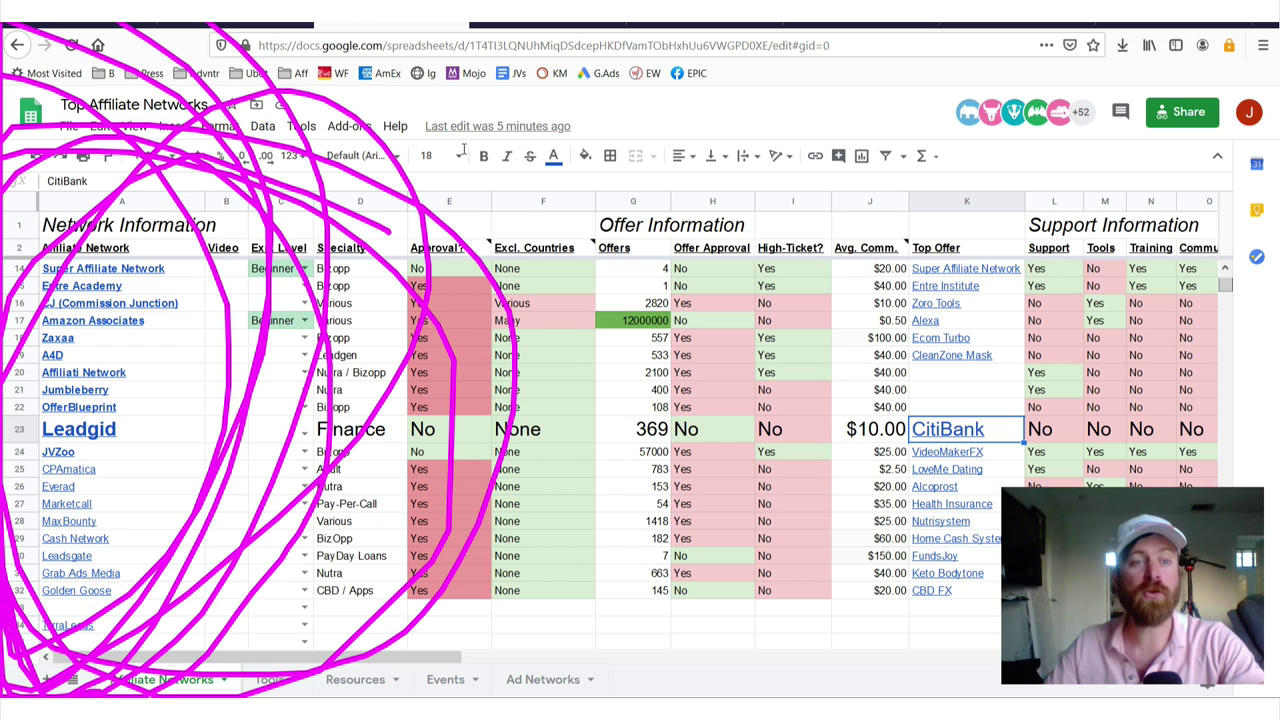
mouse_move(788, 127)
mouse_down()
mouse_move(548, 430)
mouse_move(579, 596)
mouse_up()
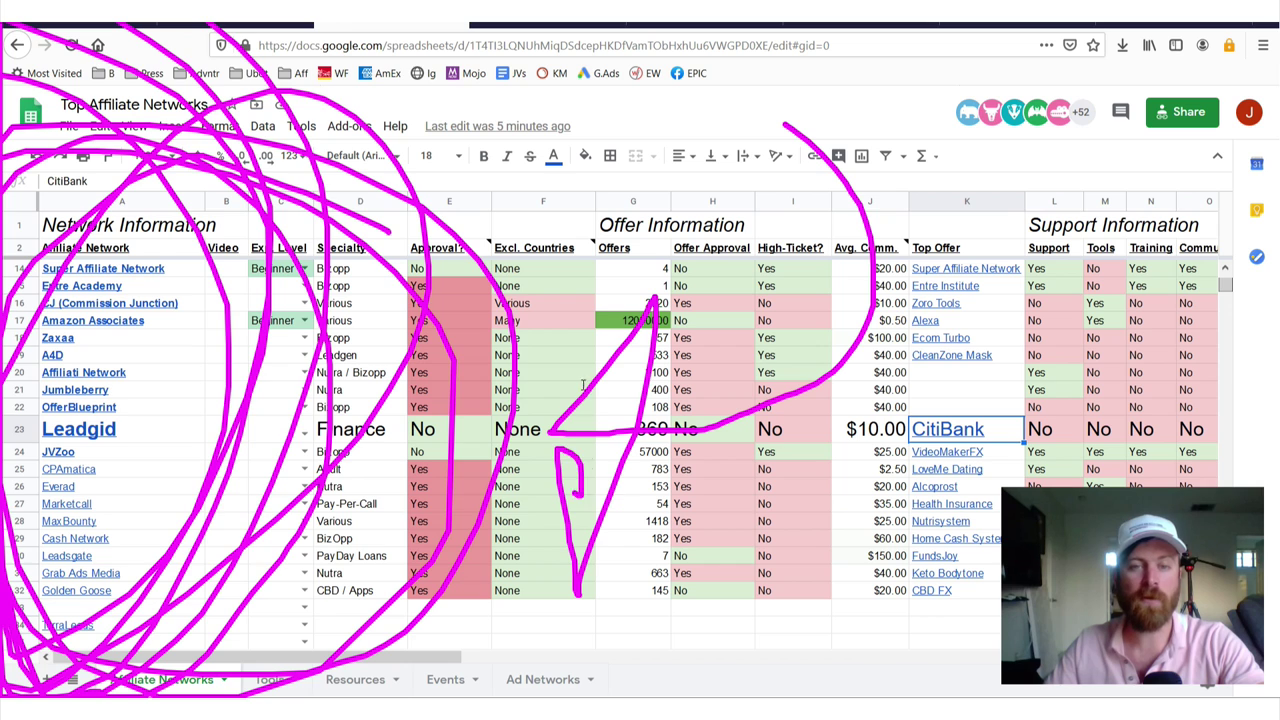
drag(600, 418, 566, 537)
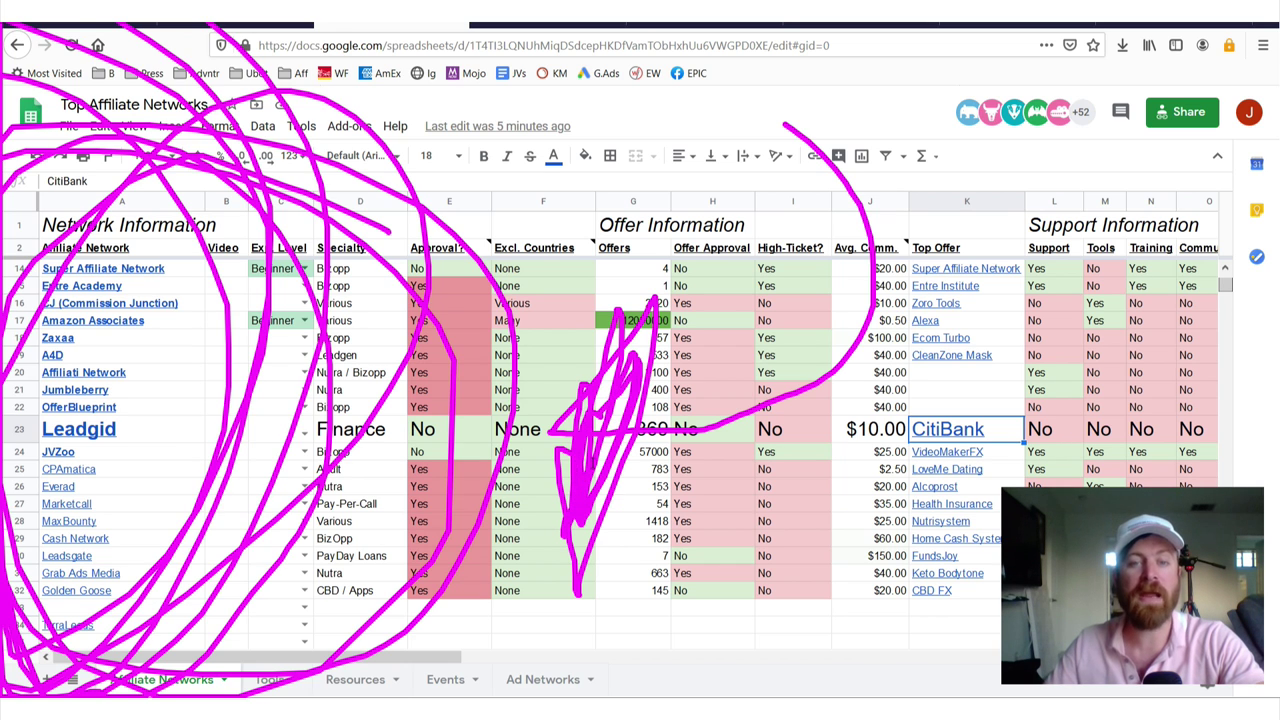
key(Escape)
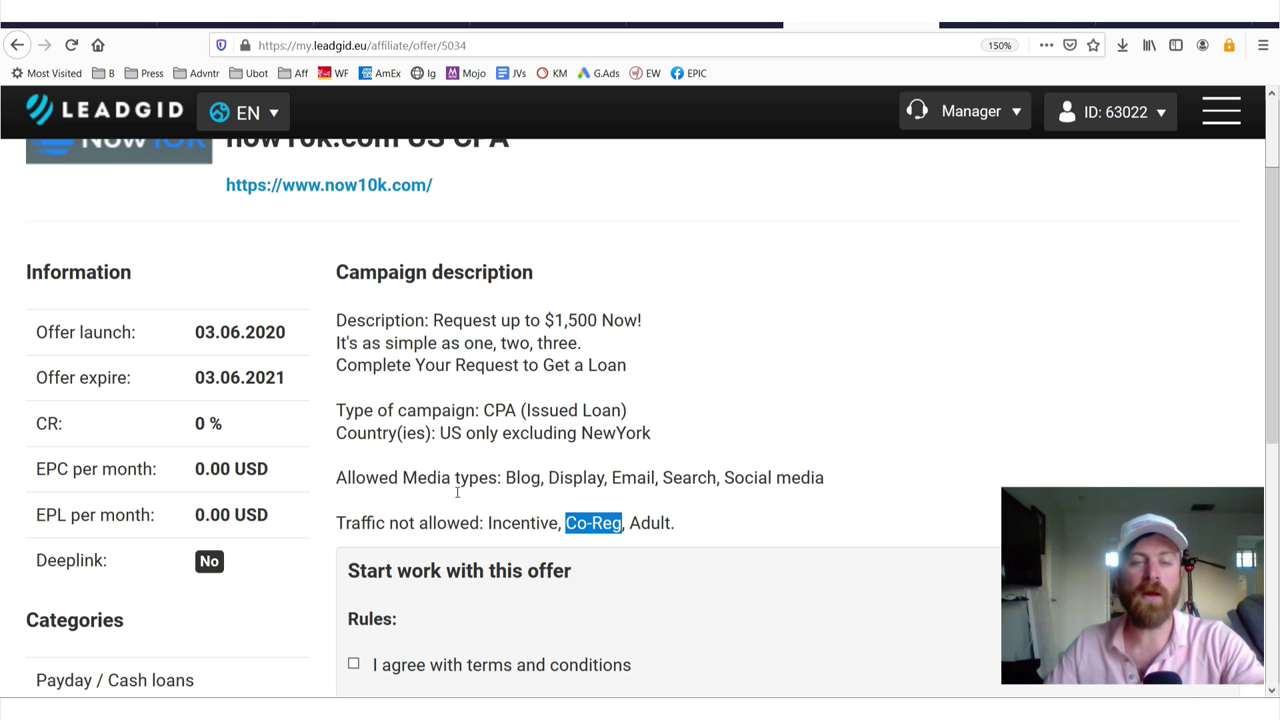
Highlight the now10k offer's Allowed Media types list and enlarge the page text.
click(696, 485)
drag(843, 485, 516, 477)
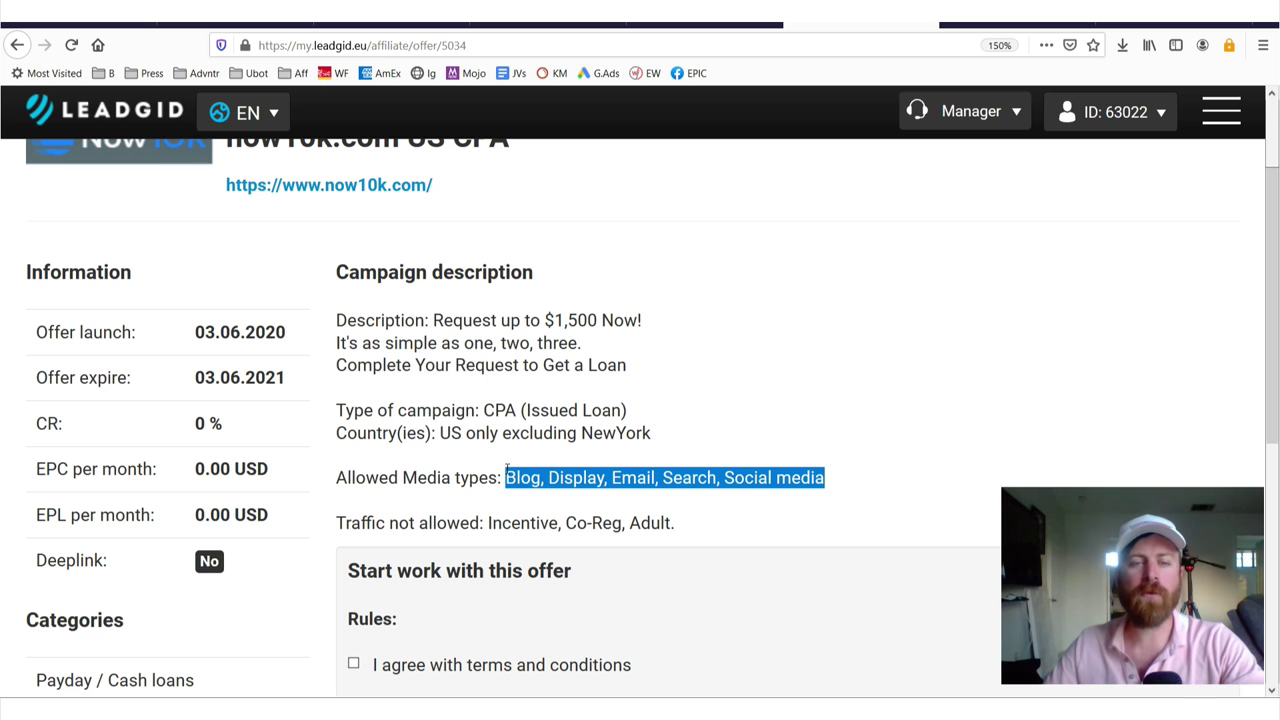
key(ctrl+plus)
key(ctrl+plus)
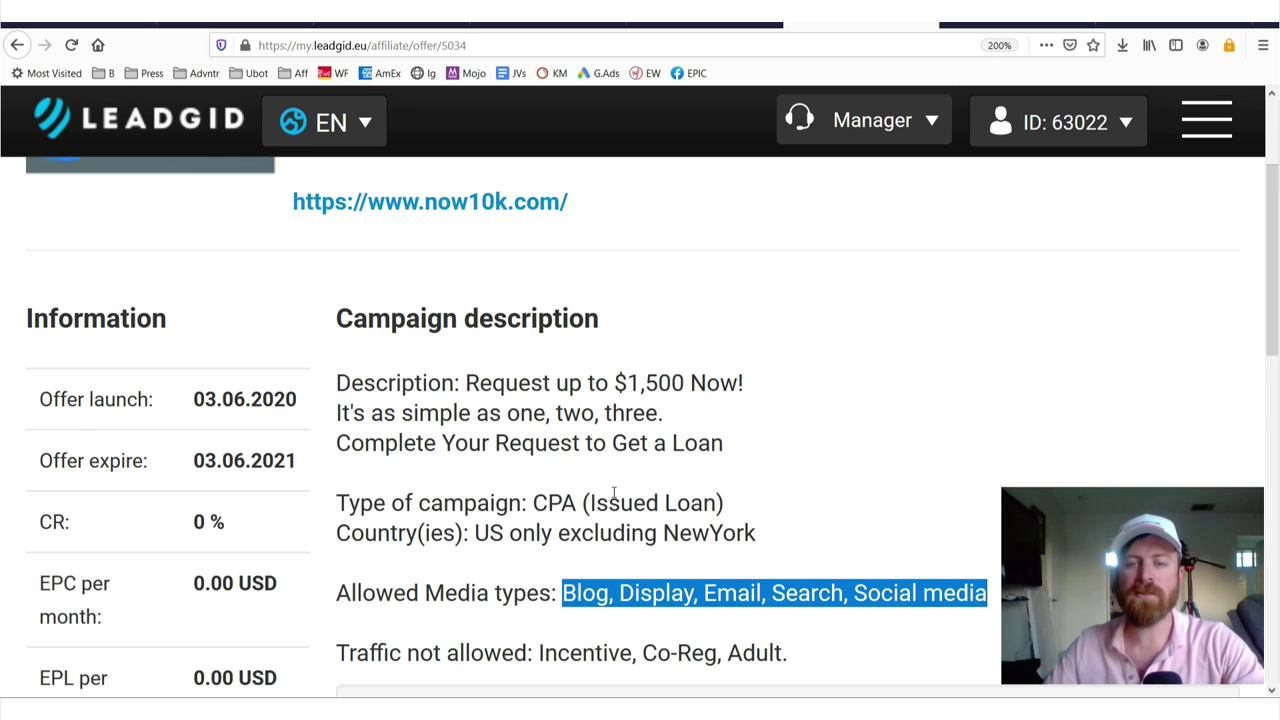
scroll(609, 486, down, 5)
scroll(614, 492, up, 3)
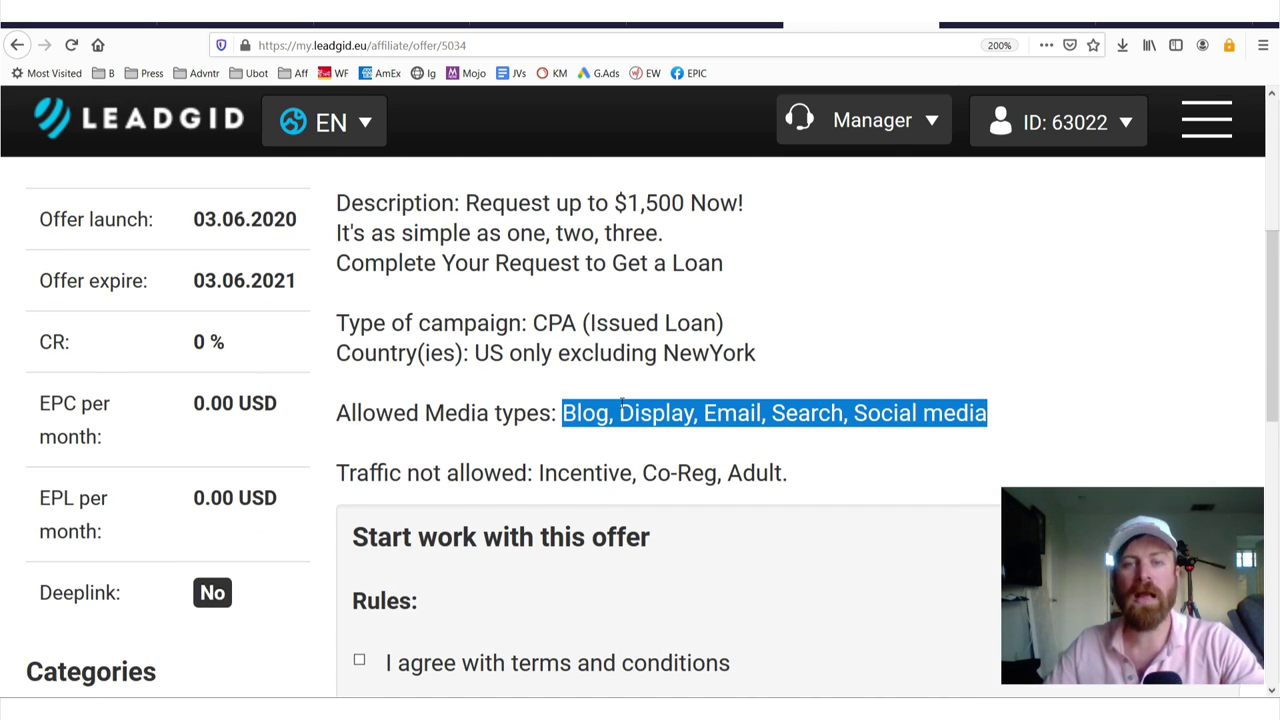
Re-highlight the allowed media types, clear it, and move to the YouTube channel tab.
drag(704, 414, 1123, 414)
click(941, 370)
key(ctrl+Tab)
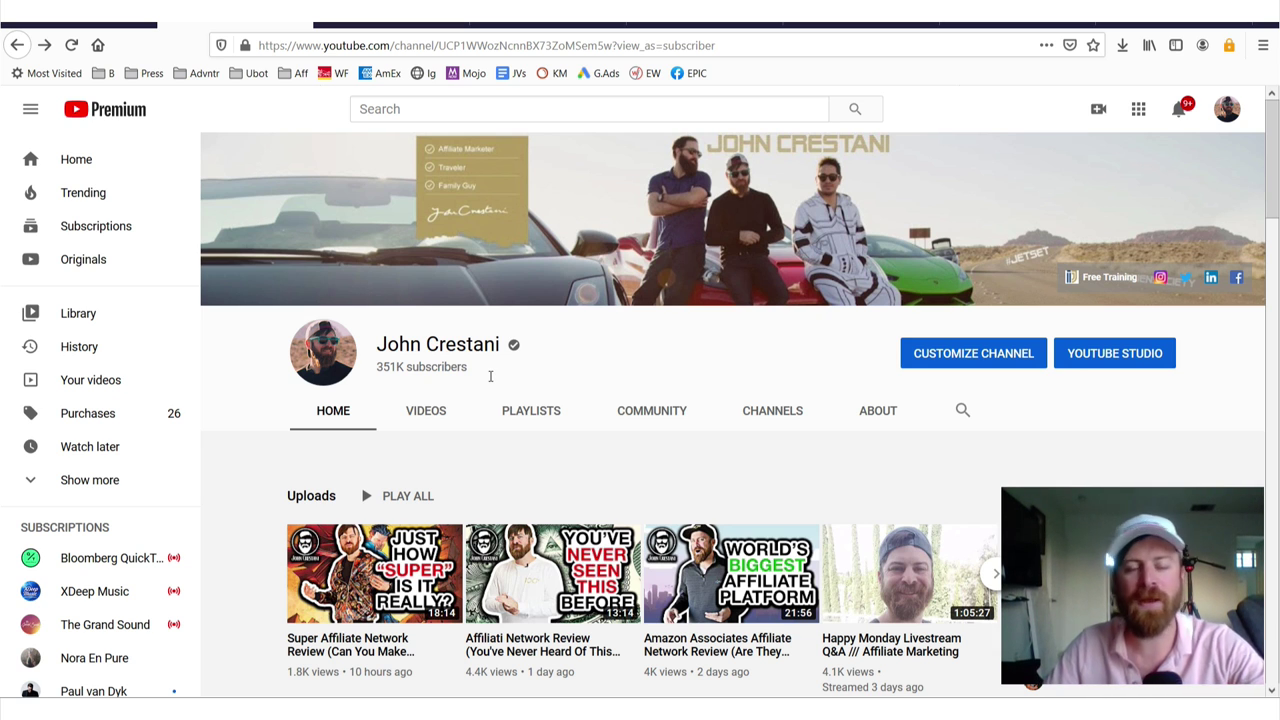
Scroll to the Free Traffic Methods row, mark it up, and open that 18-video playlist.
scroll(489, 374, down, 5)
scroll(466, 320, down, 5)
scroll(466, 320, down, 5)
scroll(700, 350, down, 3)
scroll(933, 383, down, 2)
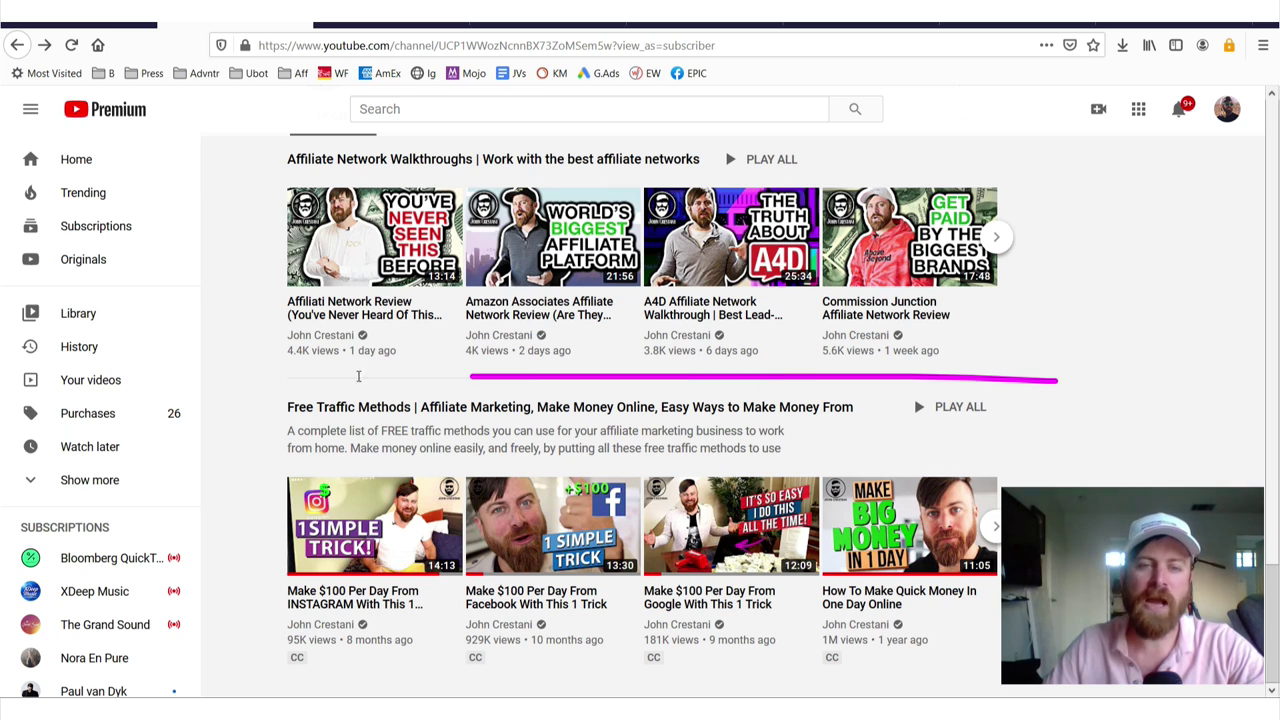
drag(304, 693, 1036, 693)
mouse_move(938, 104)
mouse_down()
mouse_move(1216, 196)
mouse_move(1145, 487)
mouse_up()
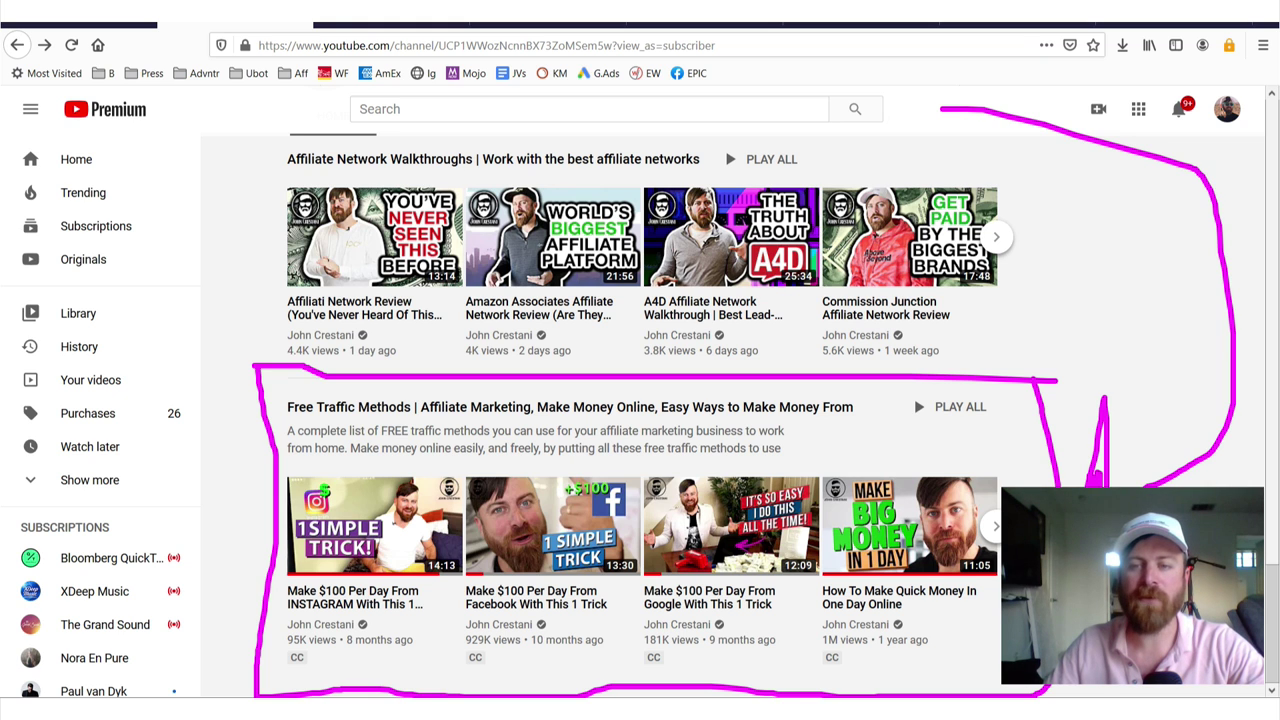
click(690, 407)
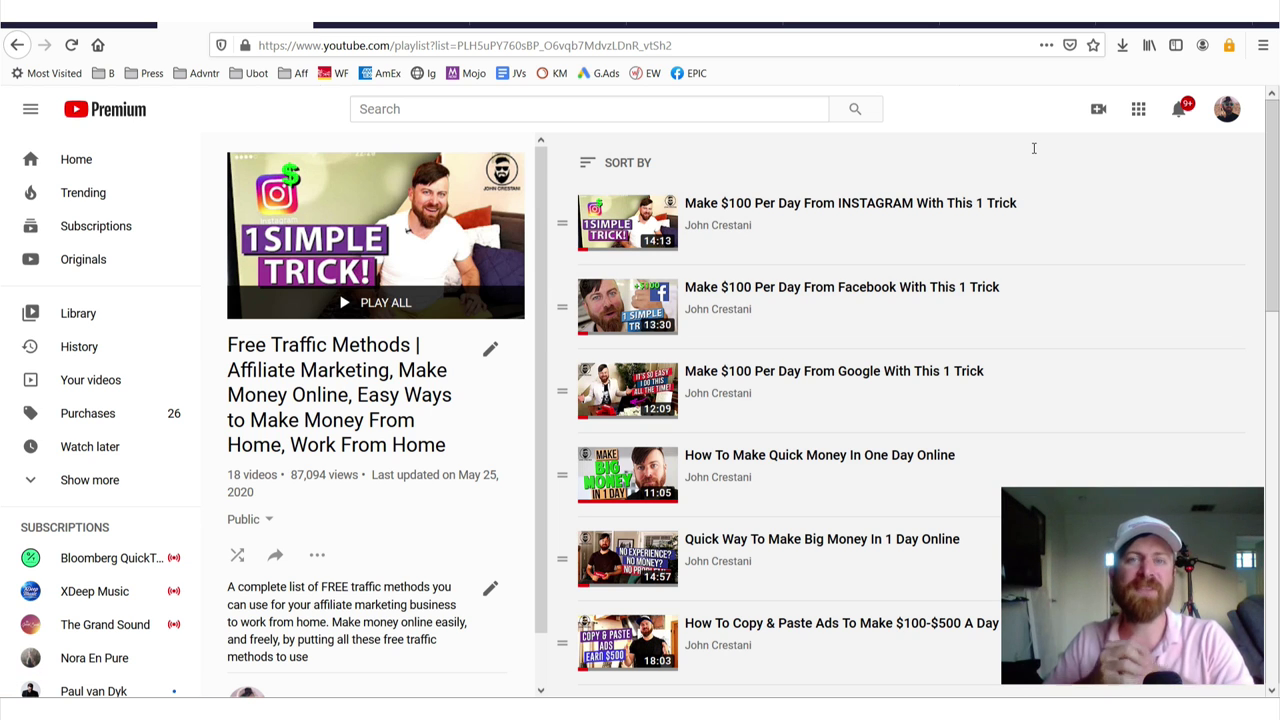
mouse_move(851, 287)
scroll(852, 287, down, 5)
scroll(852, 287, down, 5)
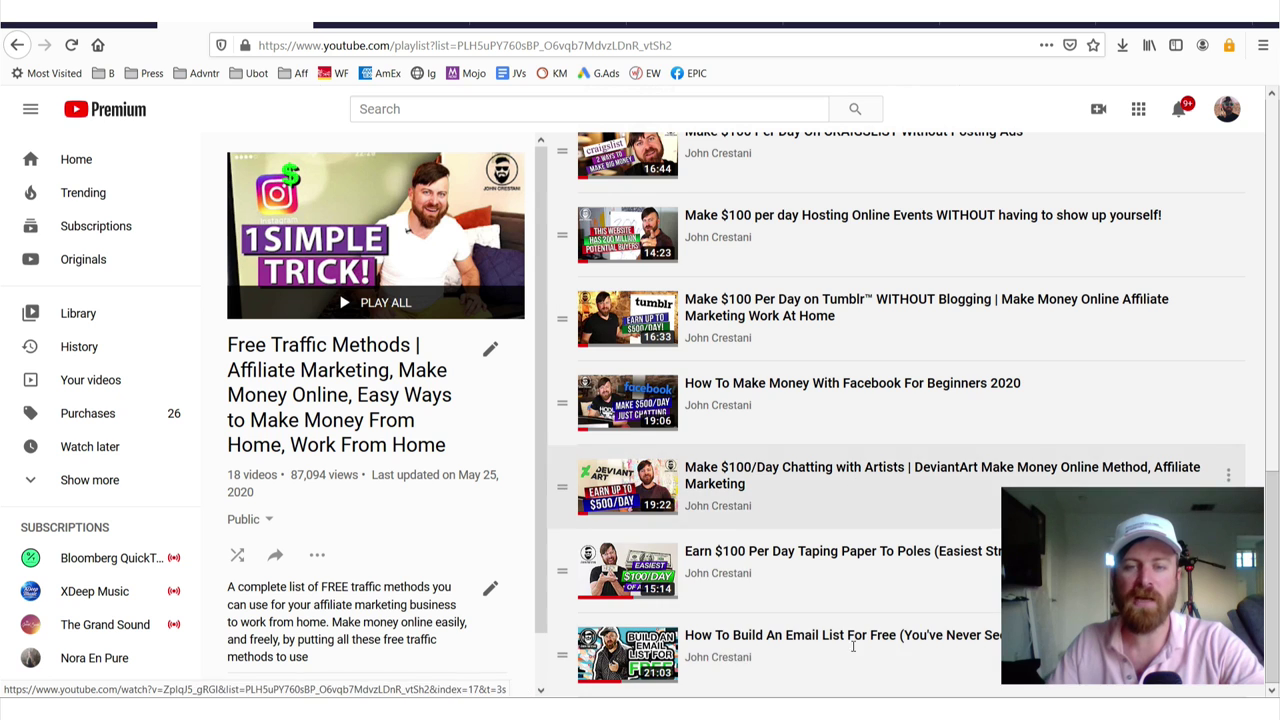
scroll(838, 394, up, 3)
scroll(838, 394, up, 2)
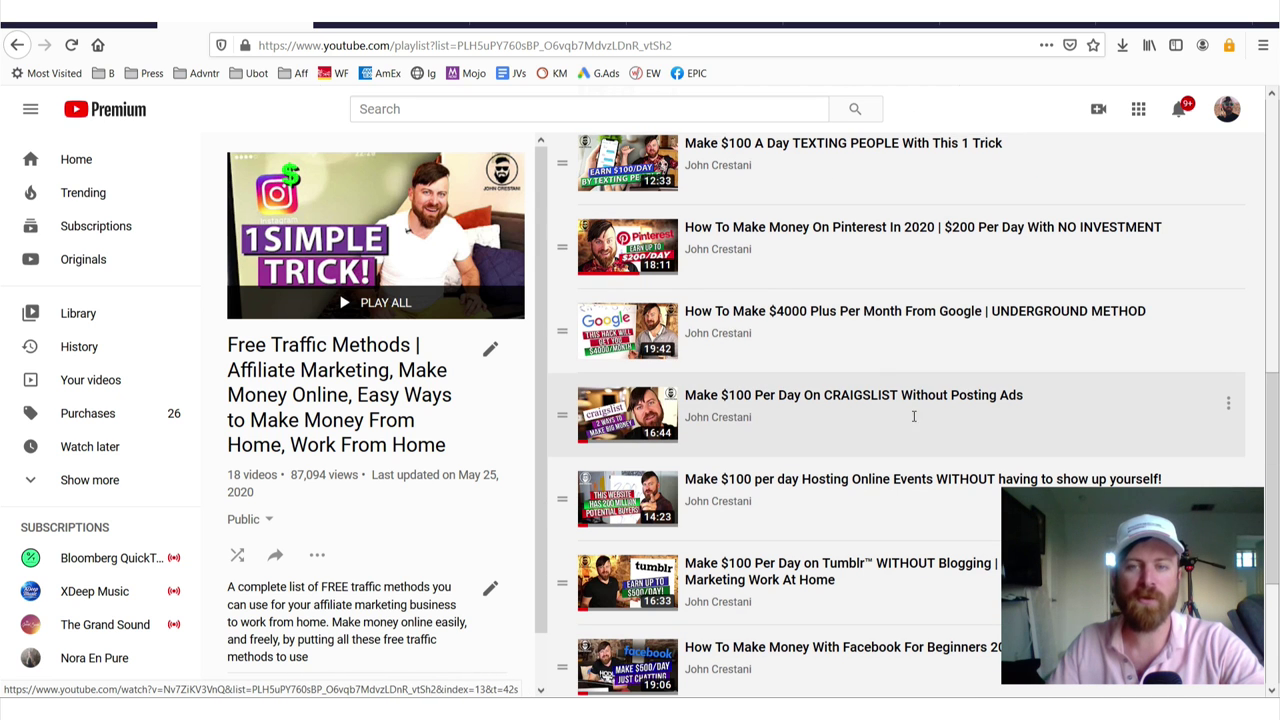
scroll(887, 358, up, 2)
scroll(887, 358, up, 3)
scroll(887, 358, up, 3)
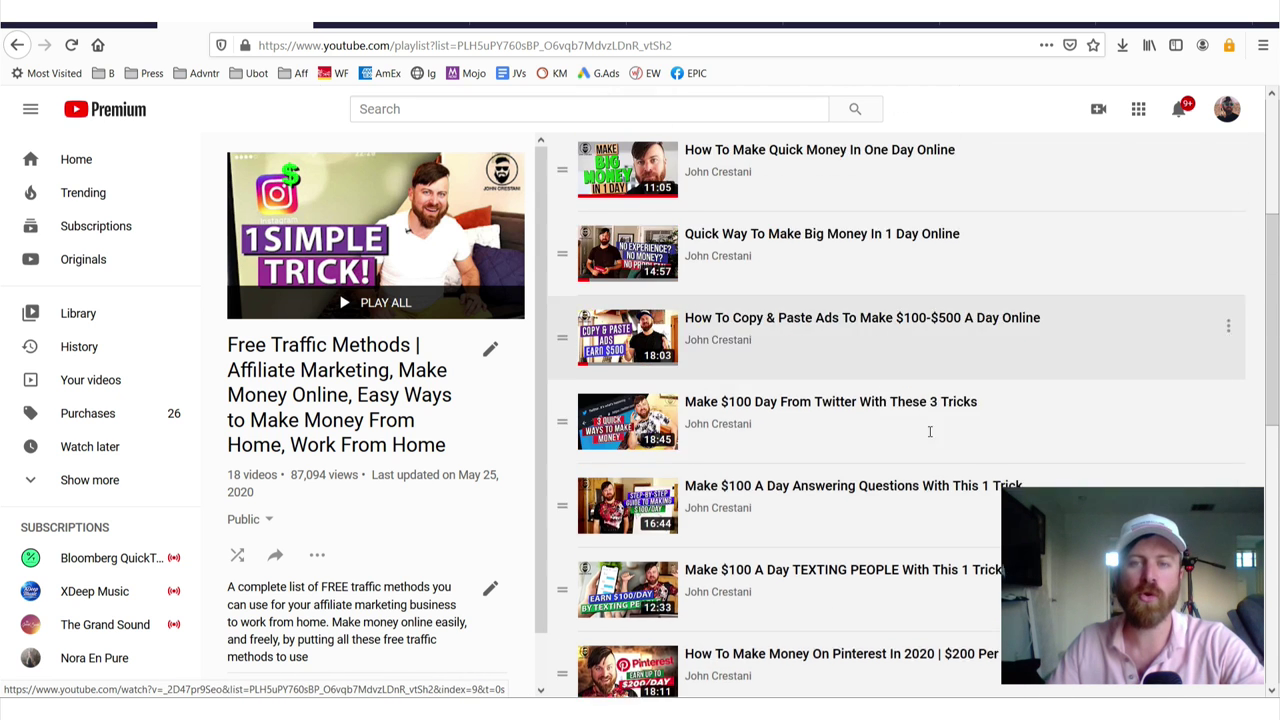
scroll(910, 400, up, 4)
scroll(931, 433, up, 2)
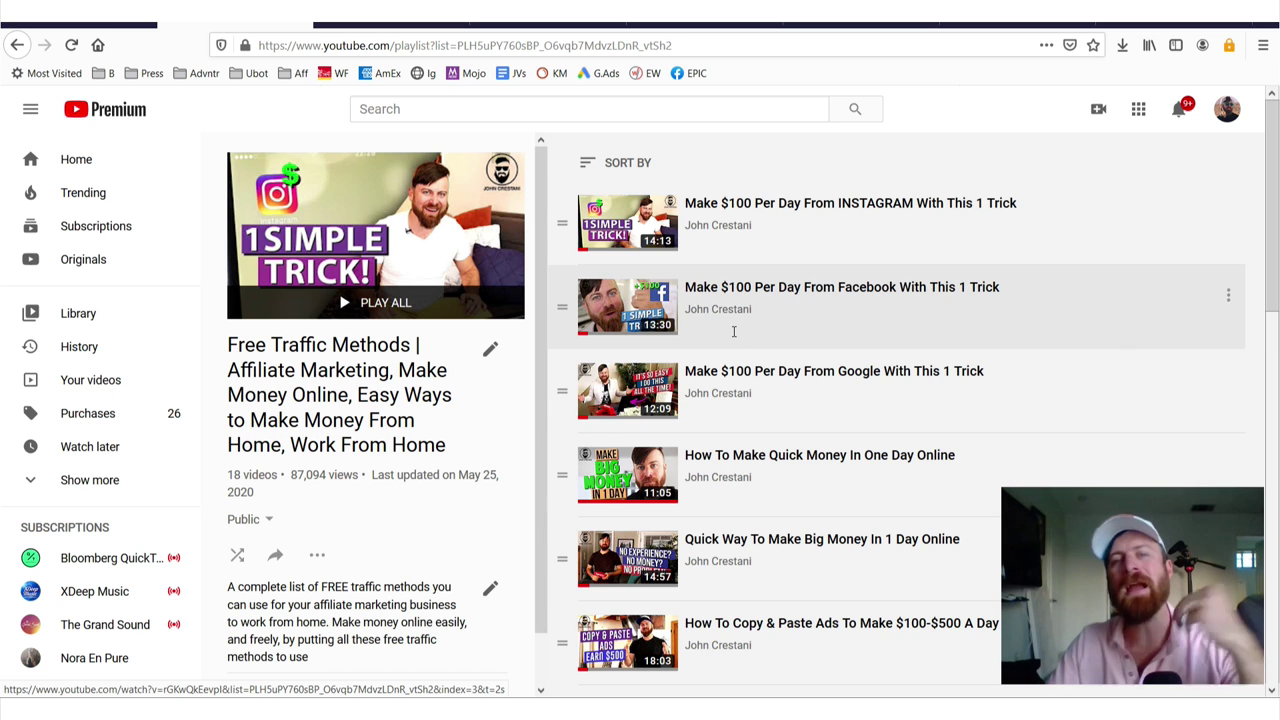
drag(1136, 166, 540, 170)
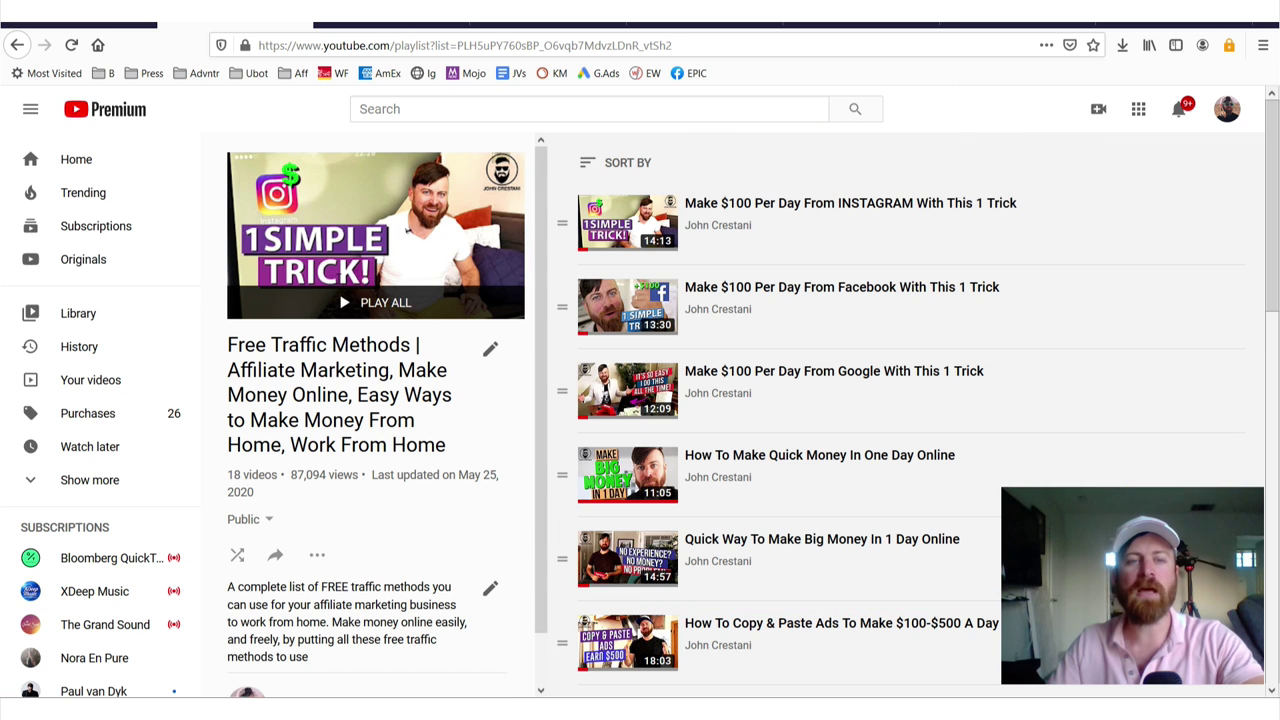
Go back to the channel home page and point an arrow at Free Traffic Methods.
click(717, 225)
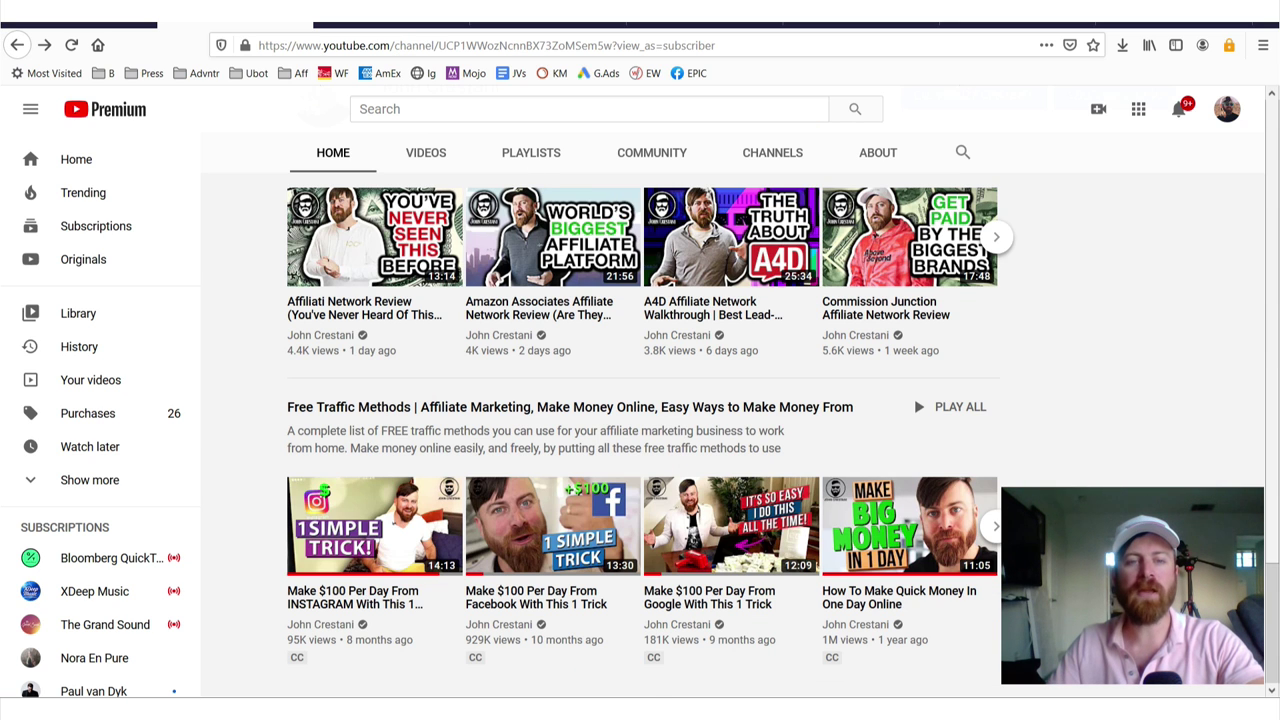
drag(507, 300, 620, 287)
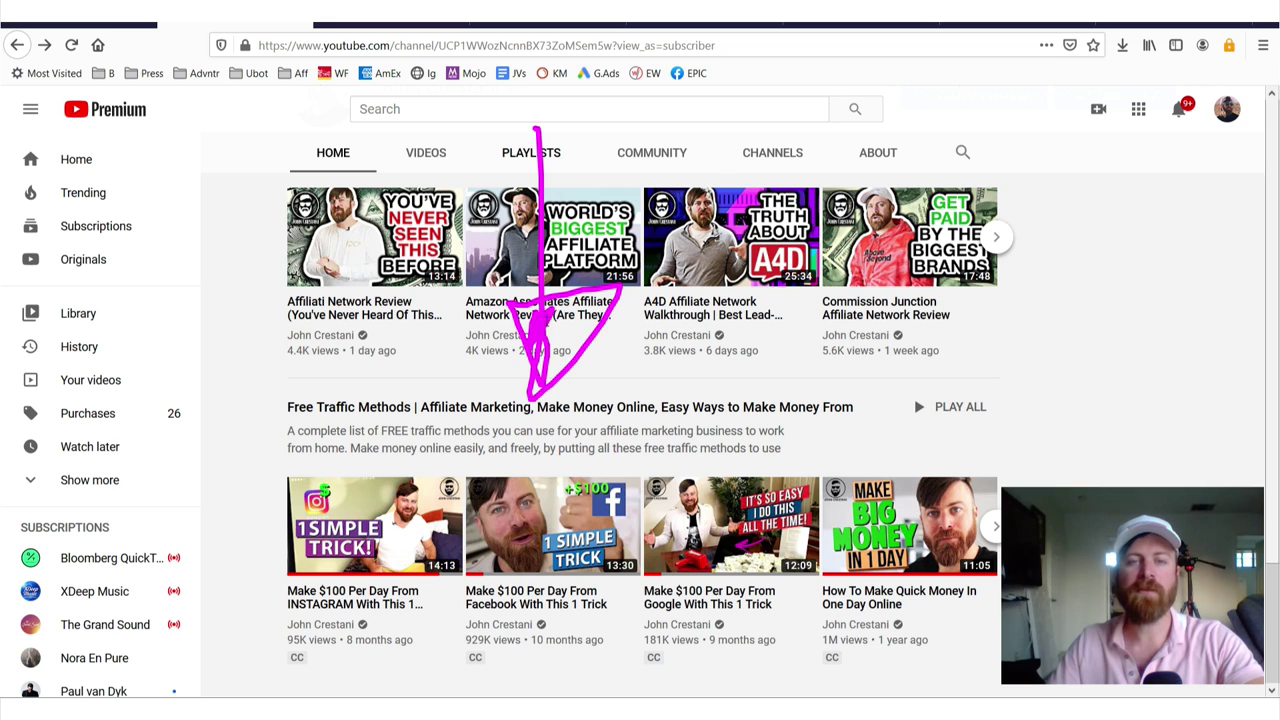
key(Escape)
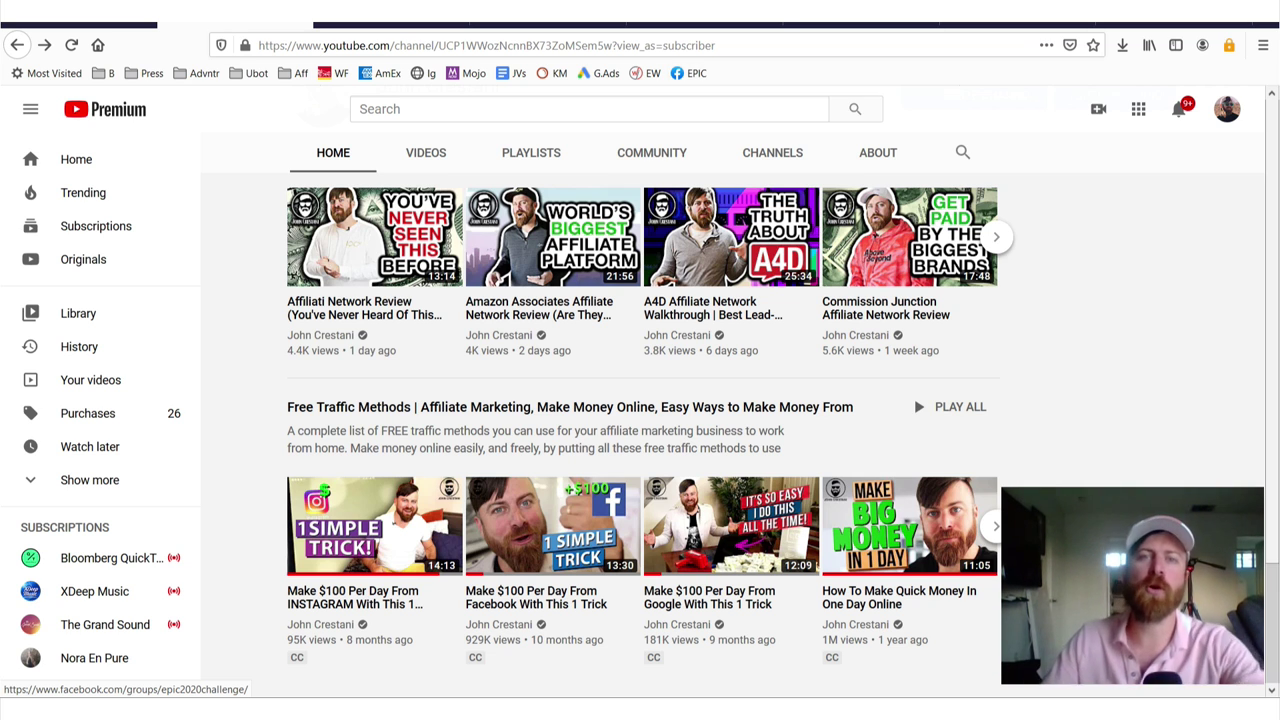
Return to the LeadGid now10k offer page.
click(755, 24)
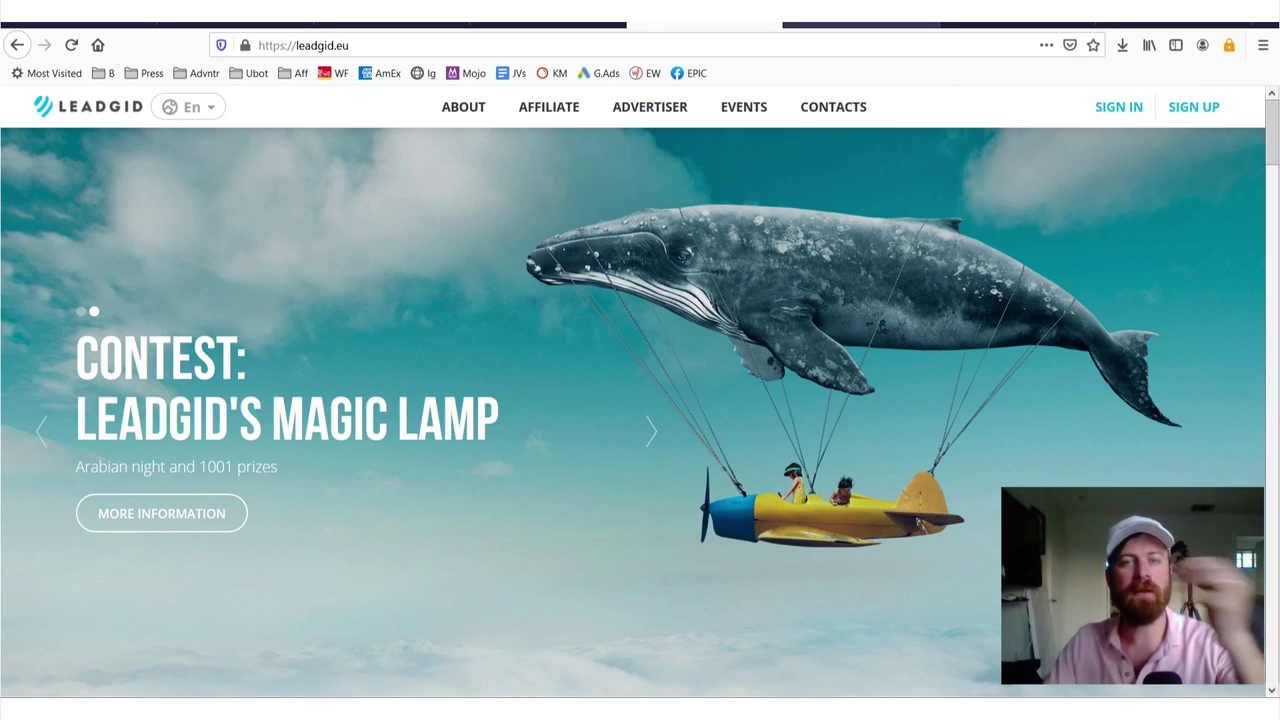
click(860, 24)
scroll(679, 373, down, 3)
scroll(679, 373, up, 2)
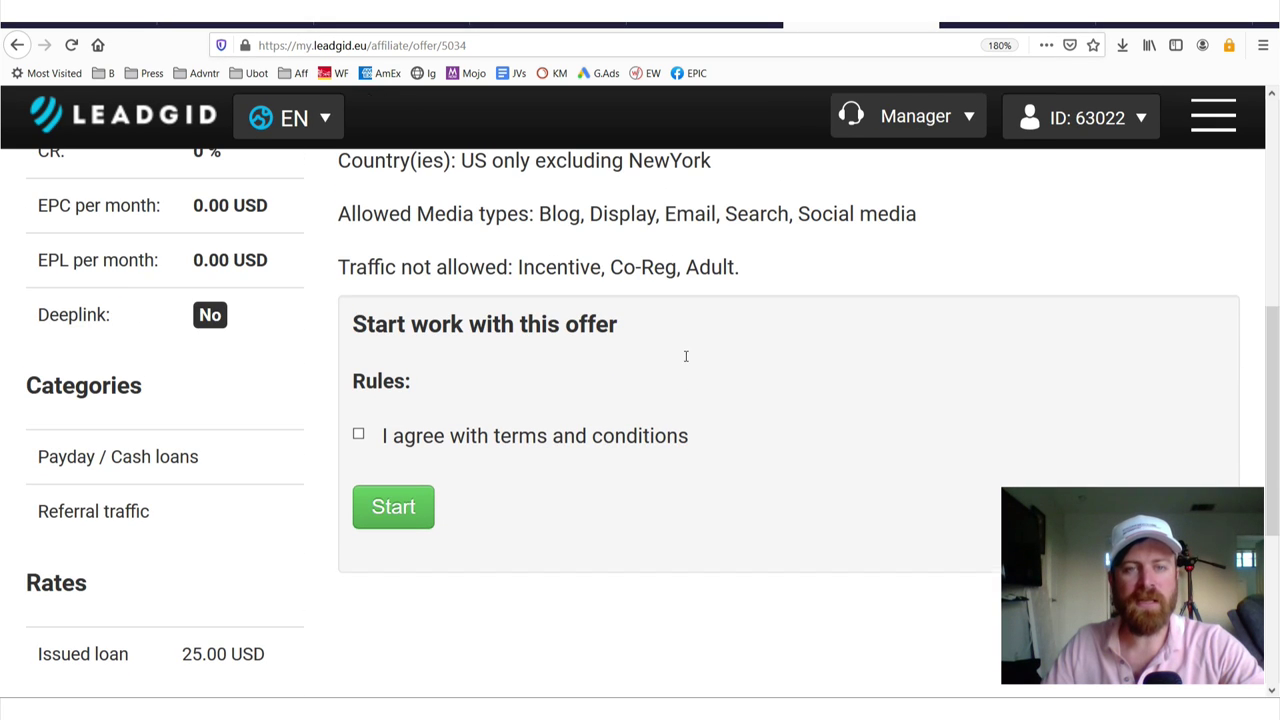
Mark the Start box and payout stats, agree to the terms, and start the offer.
mouse_move(680, 312)
mouse_down()
mouse_move(280, 320)
mouse_move(663, 466)
mouse_move(636, 268)
mouse_up()
mouse_move(244, 622)
mouse_down()
mouse_move(157, 177)
mouse_move(192, 228)
mouse_up()
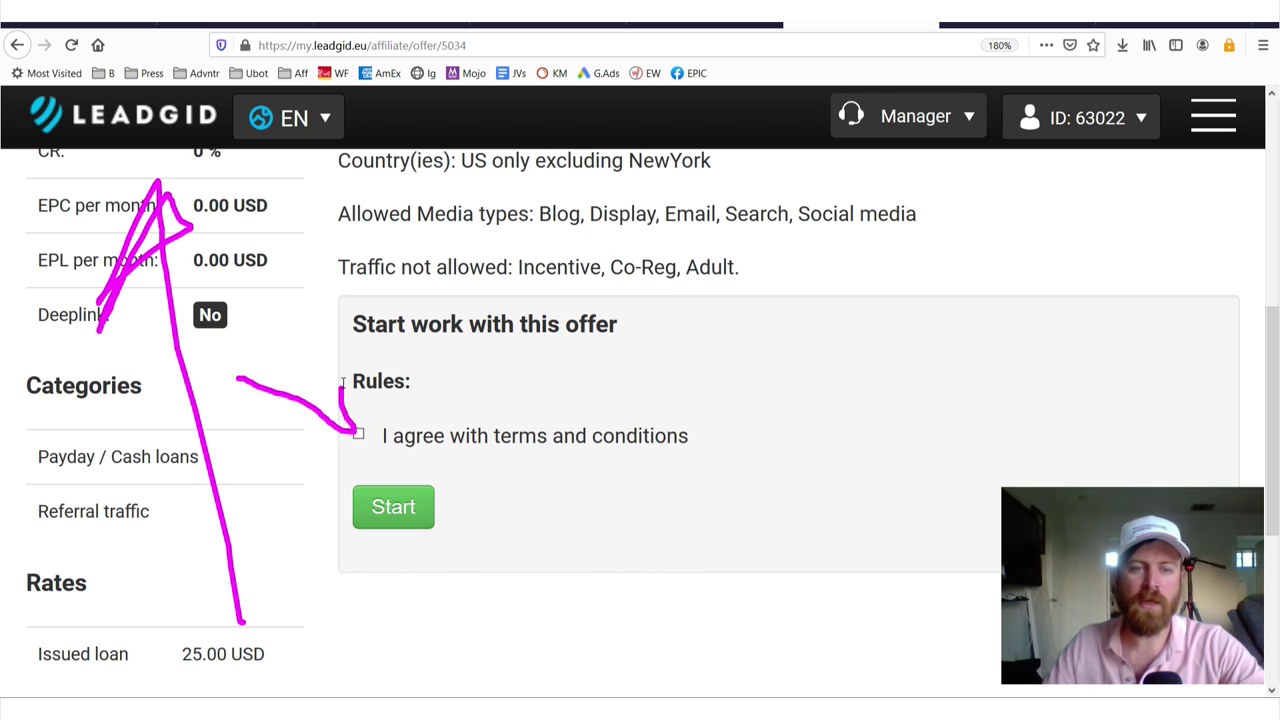
drag(372, 471, 580, 540)
click(393, 507)
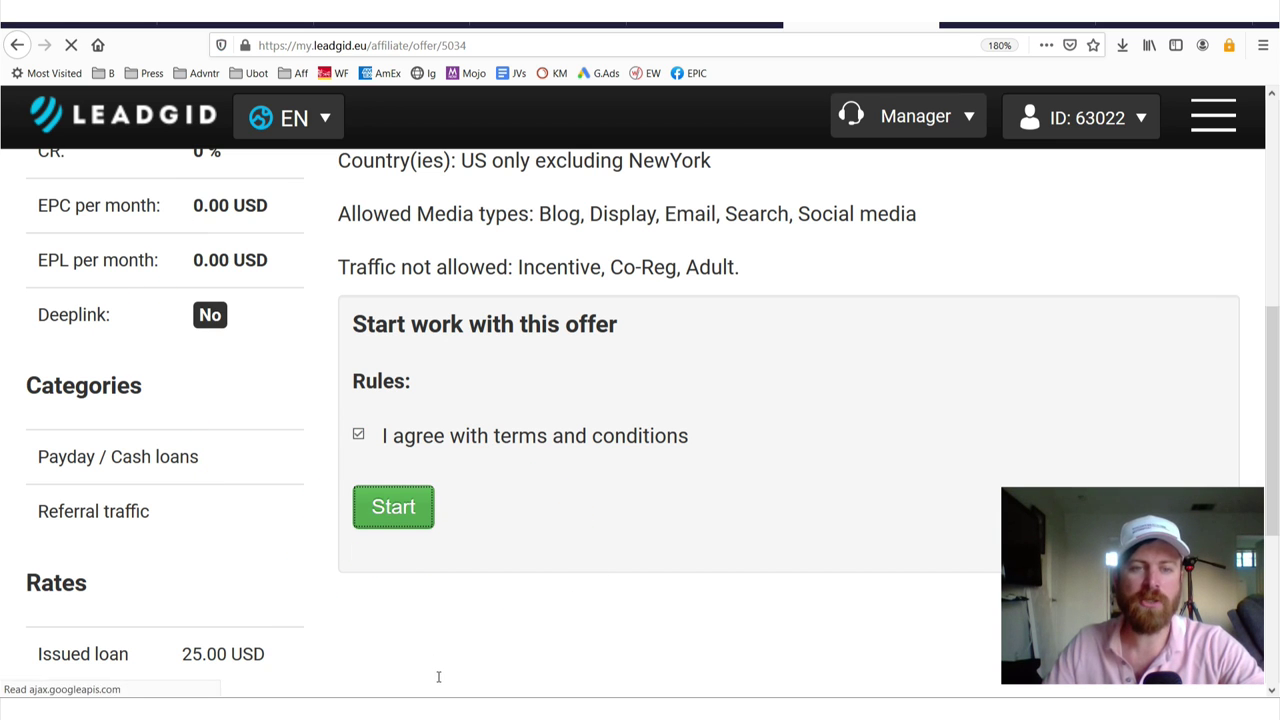
Zoom the offer page out twice to bring the tracking link section into view.
scroll(648, 443, down, 3)
key(ctrl+minus)
scroll(652, 470, down, 3)
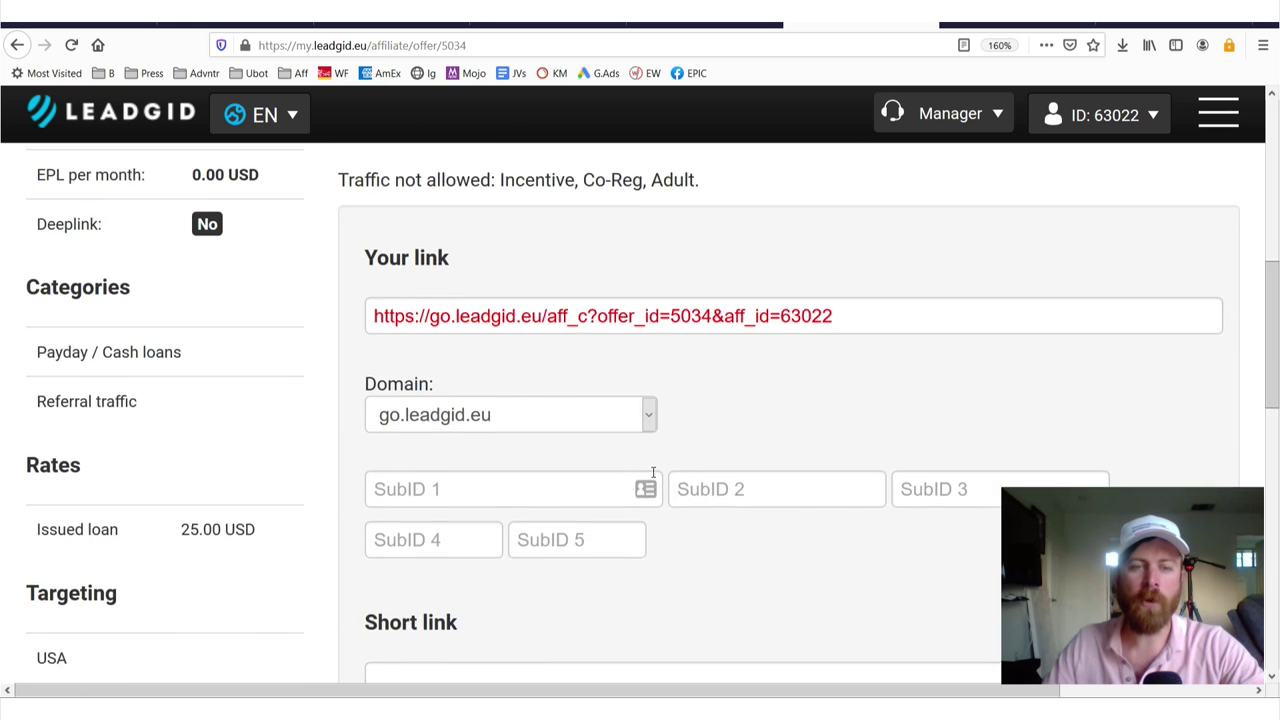
scroll(652, 470, up, 2)
key(ctrl+minus)
scroll(652, 474, up, 1)
scroll(652, 474, up, 1)
scroll(652, 470, down, 2)
Select the Your link tracking URL and copy it via the right-click menu.
click(830, 450)
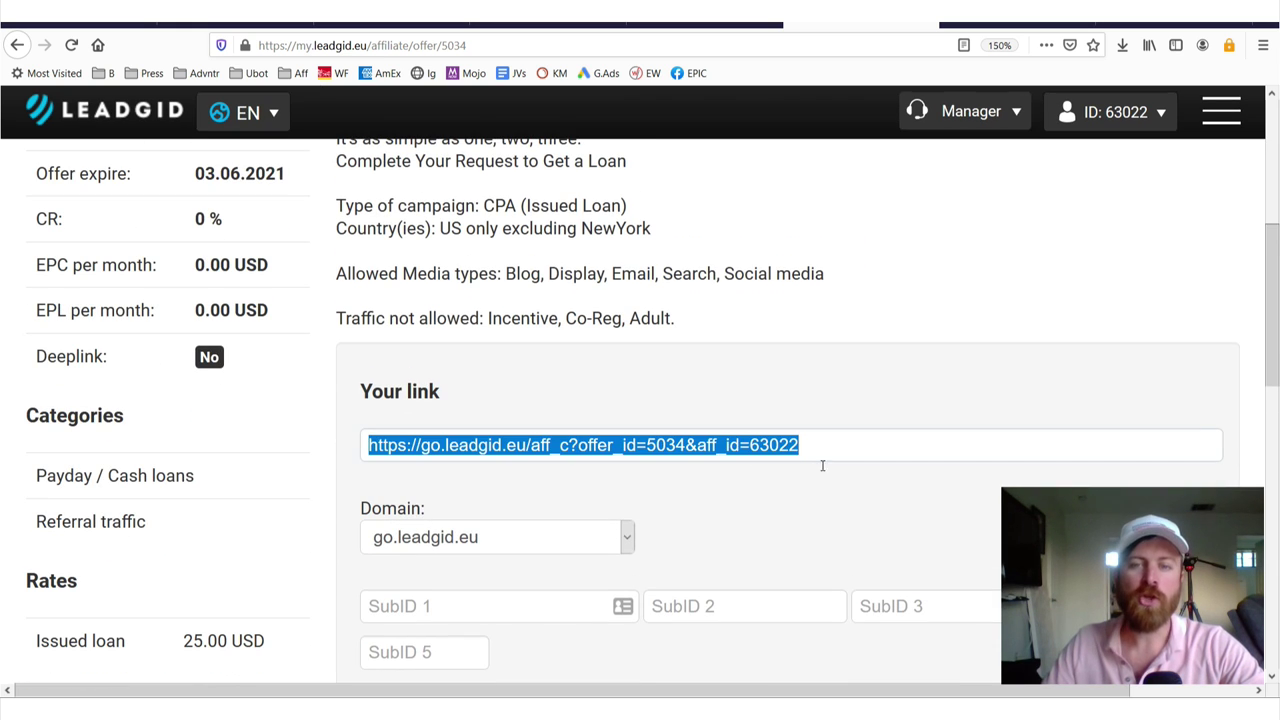
click(670, 370)
click(749, 445)
right_click(694, 433)
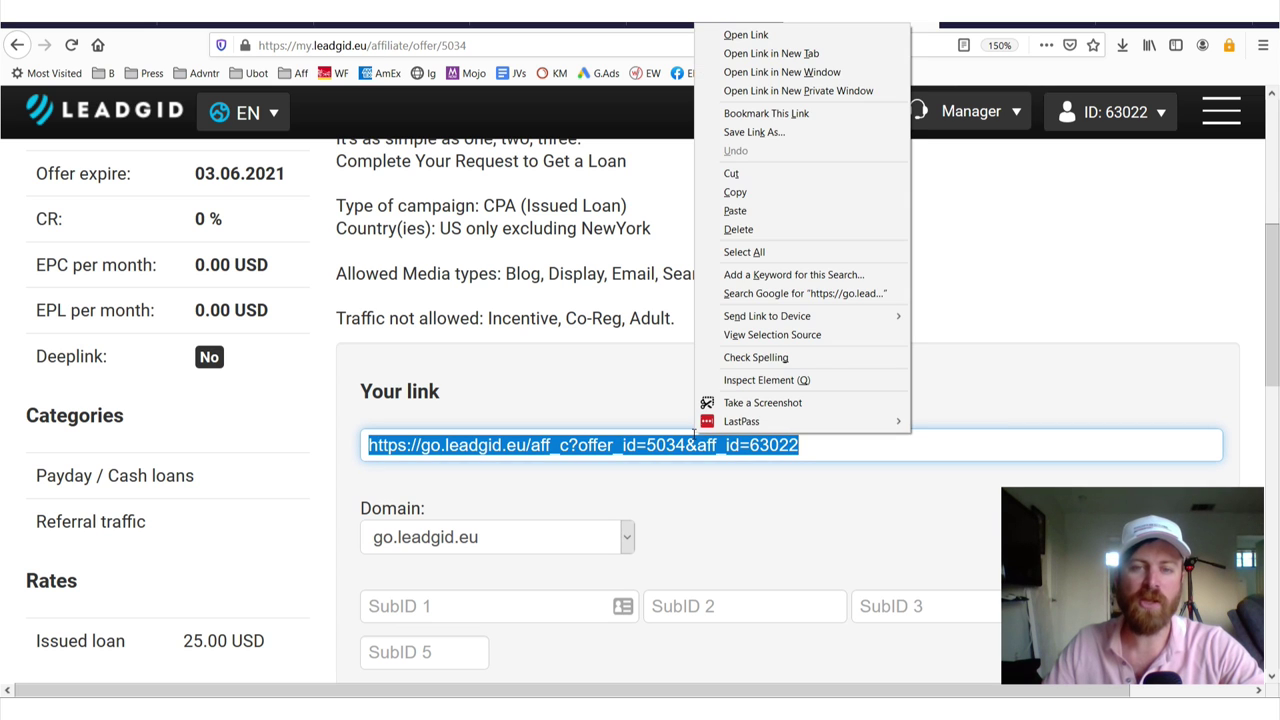
right_click(638, 448)
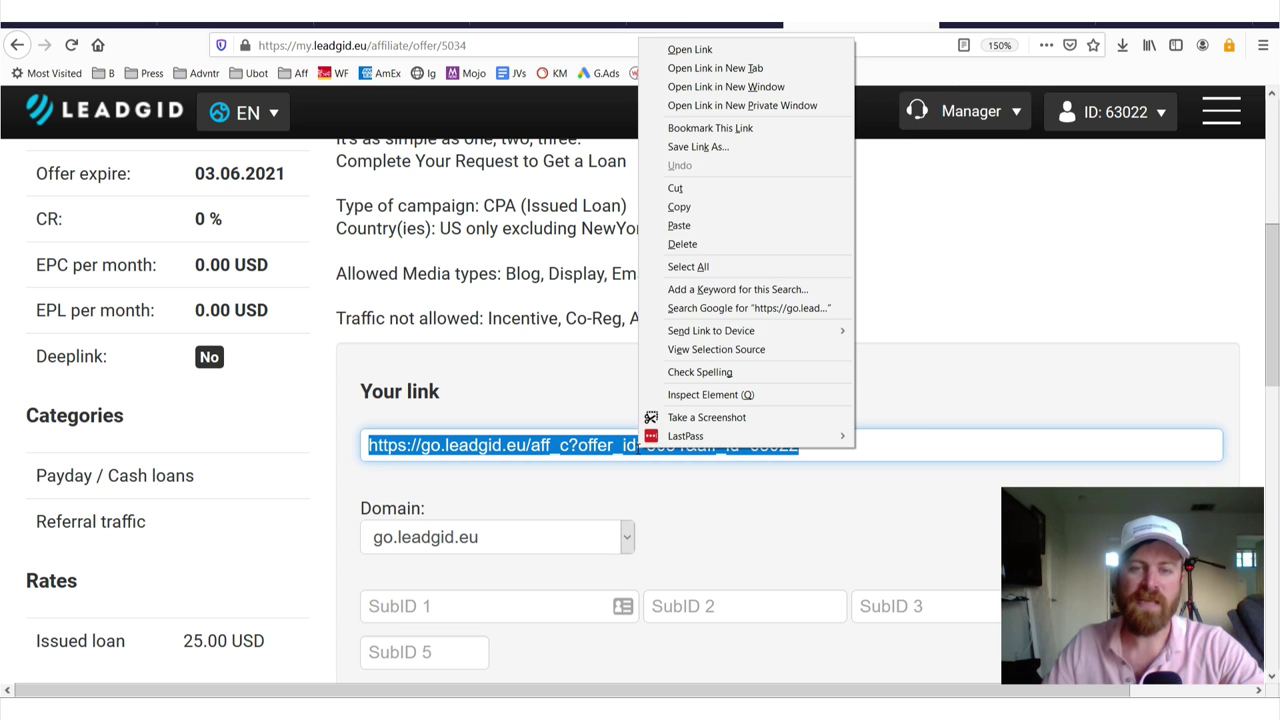
click(714, 207)
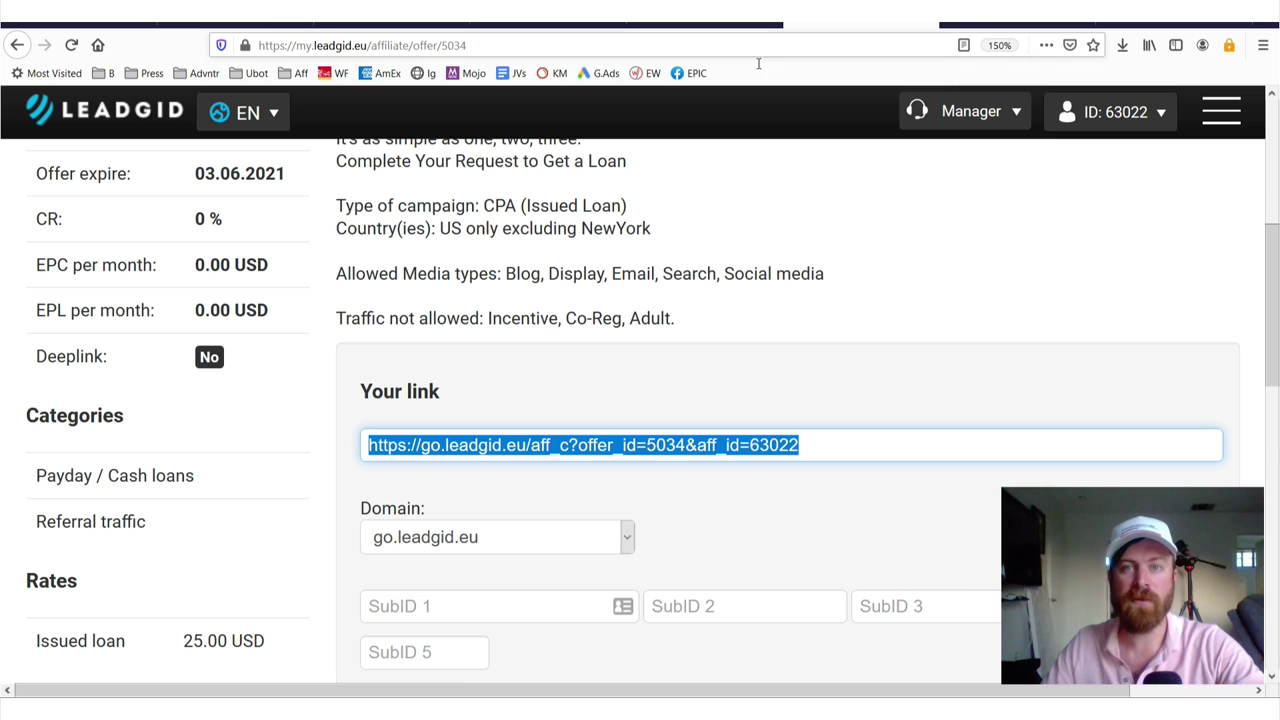
Zoom out once more and list the three alternative tracking domains.
key(ctrl+minus)
key(ctrl+minus)
scroll(424, 295, up, 3)
scroll(559, 342, down, 4)
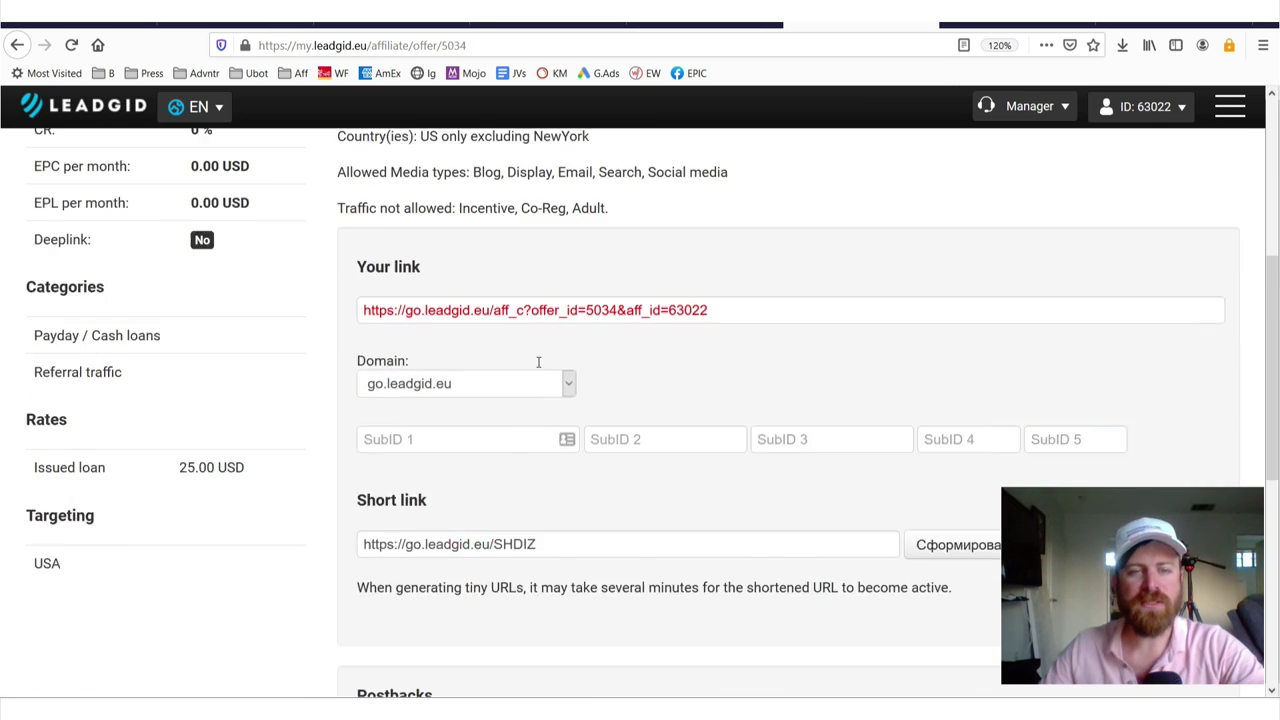
click(483, 339)
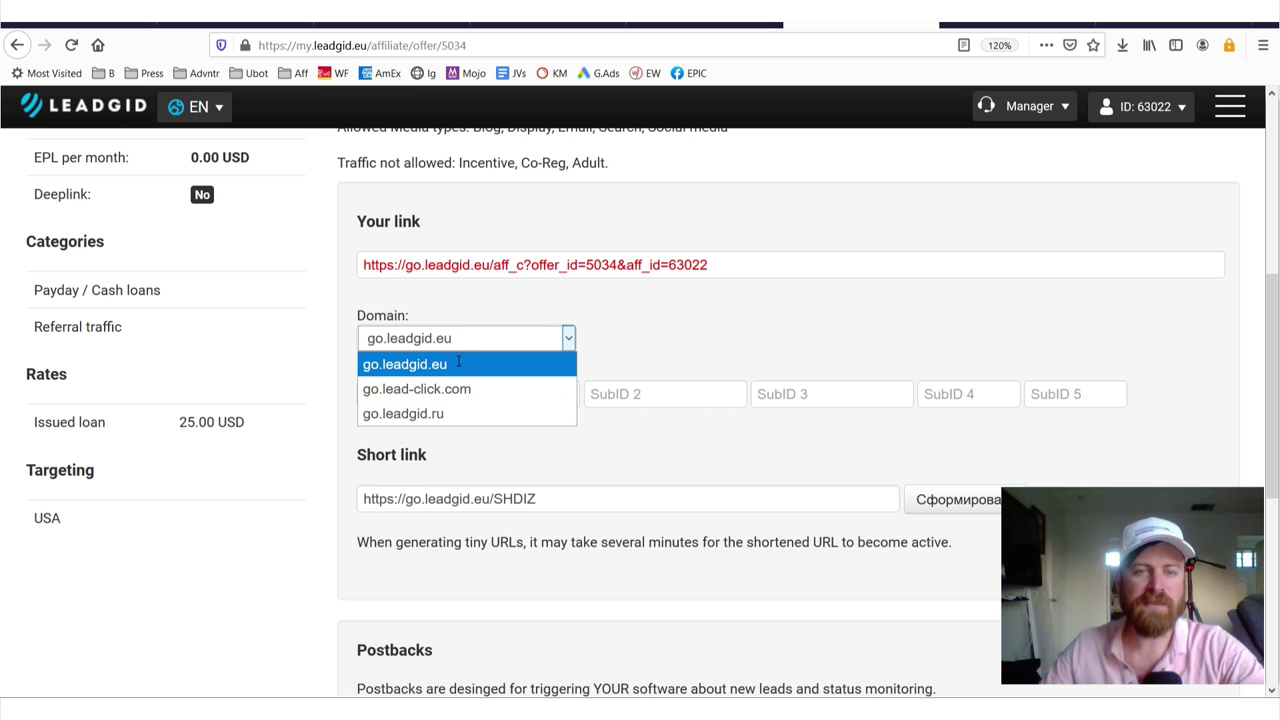
Use the go.lead-click.com domain and enter SubIDs craigslist, msg1 and image2.
click(469, 389)
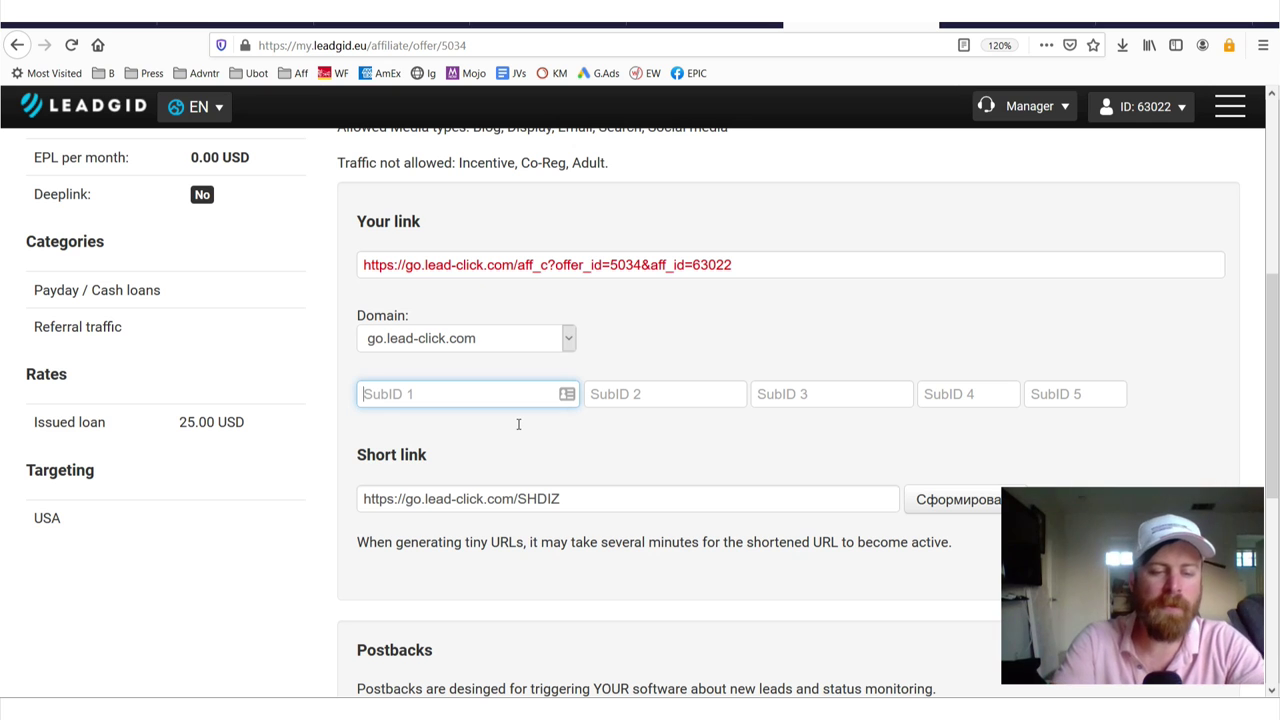
text(craigsl)
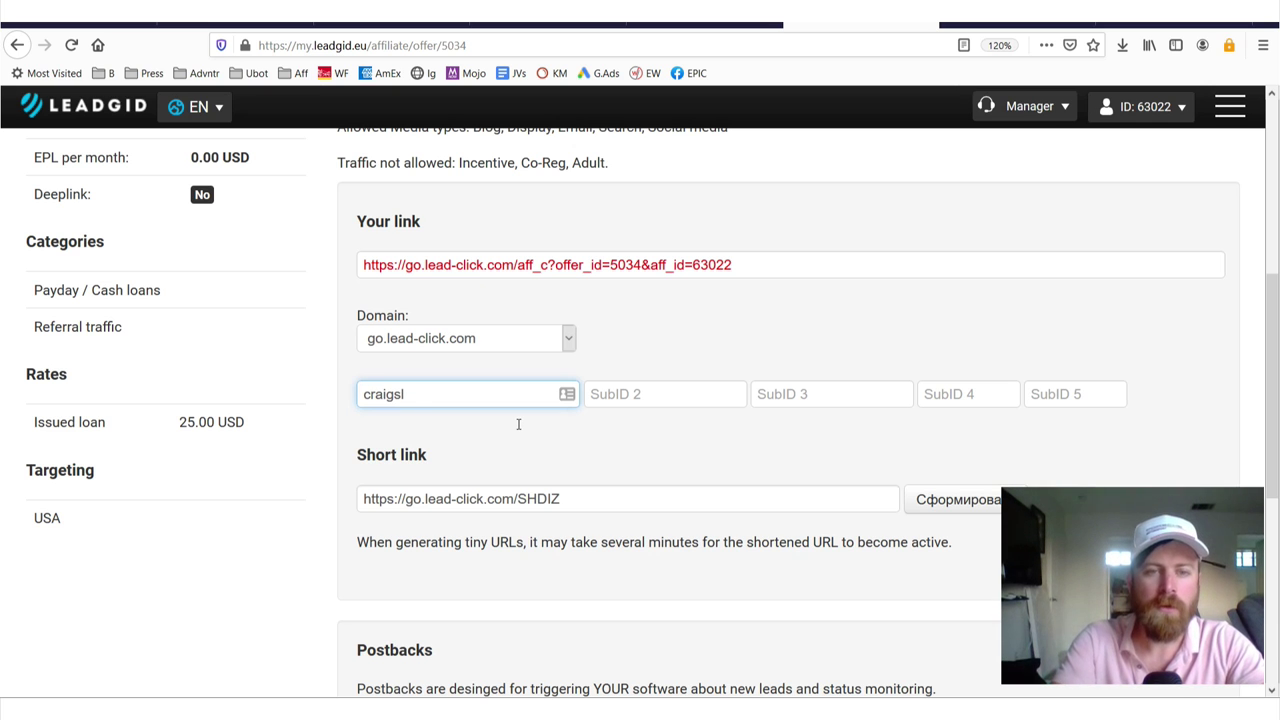
text(ist)
key(Tab)
text(msg1)
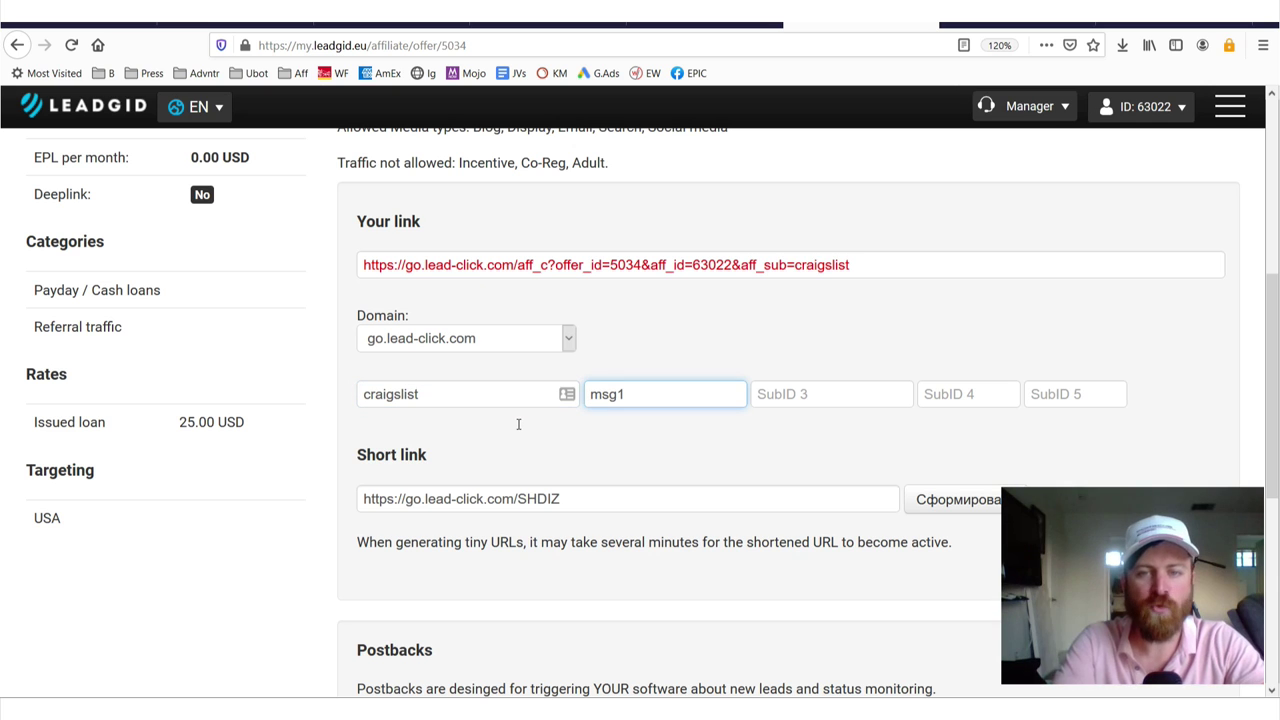
key(Tab)
text(mage2)
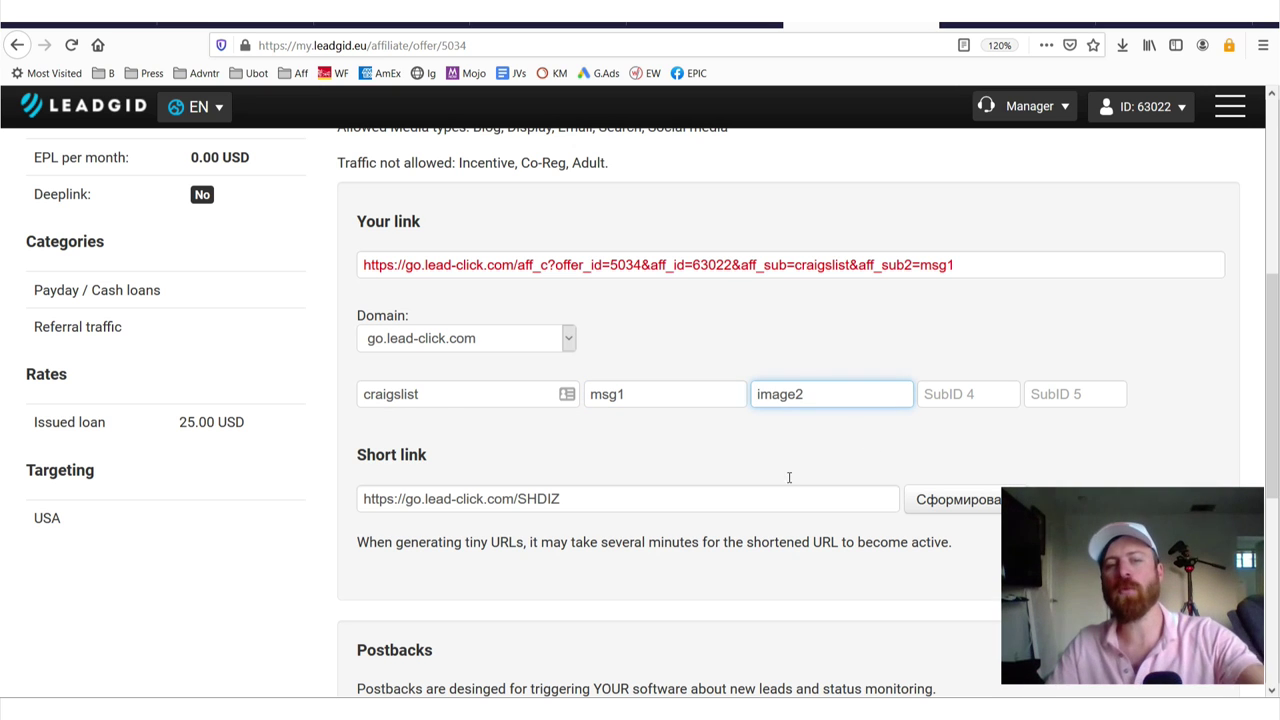
Regenerate the short link with the new SubIDs and select the full tracking URL.
click(974, 500)
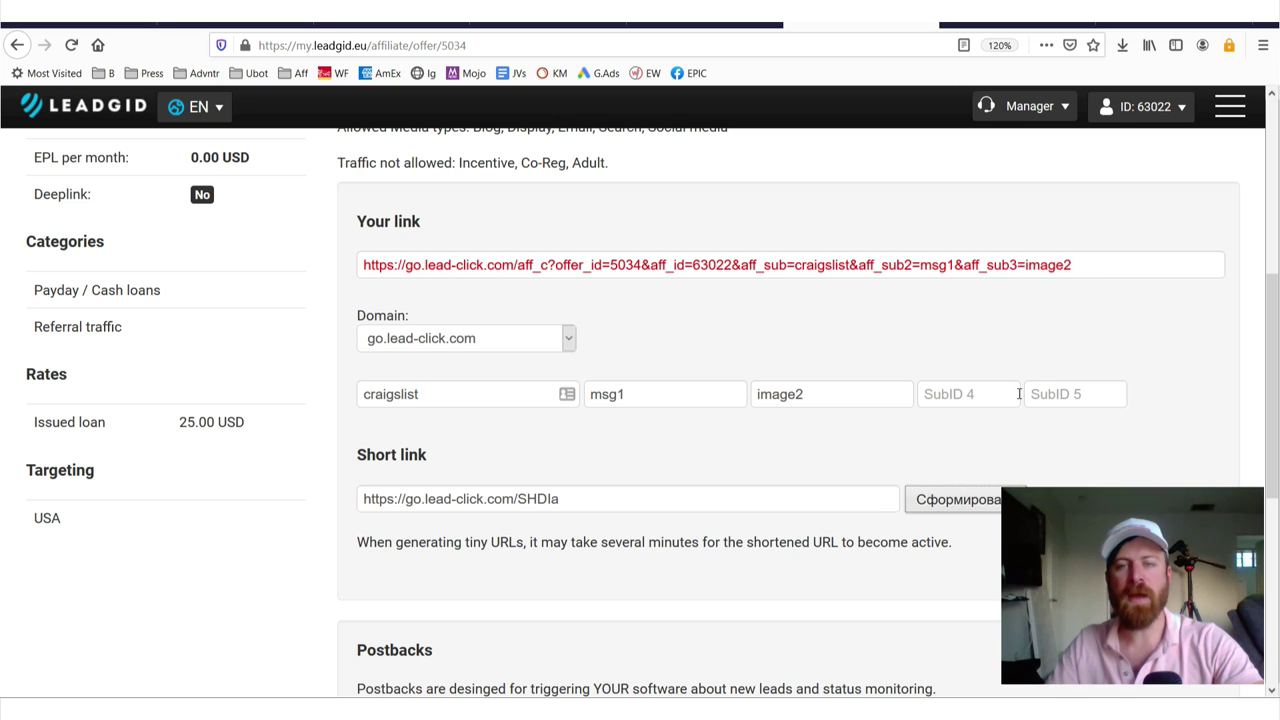
drag(1105, 276, 346, 298)
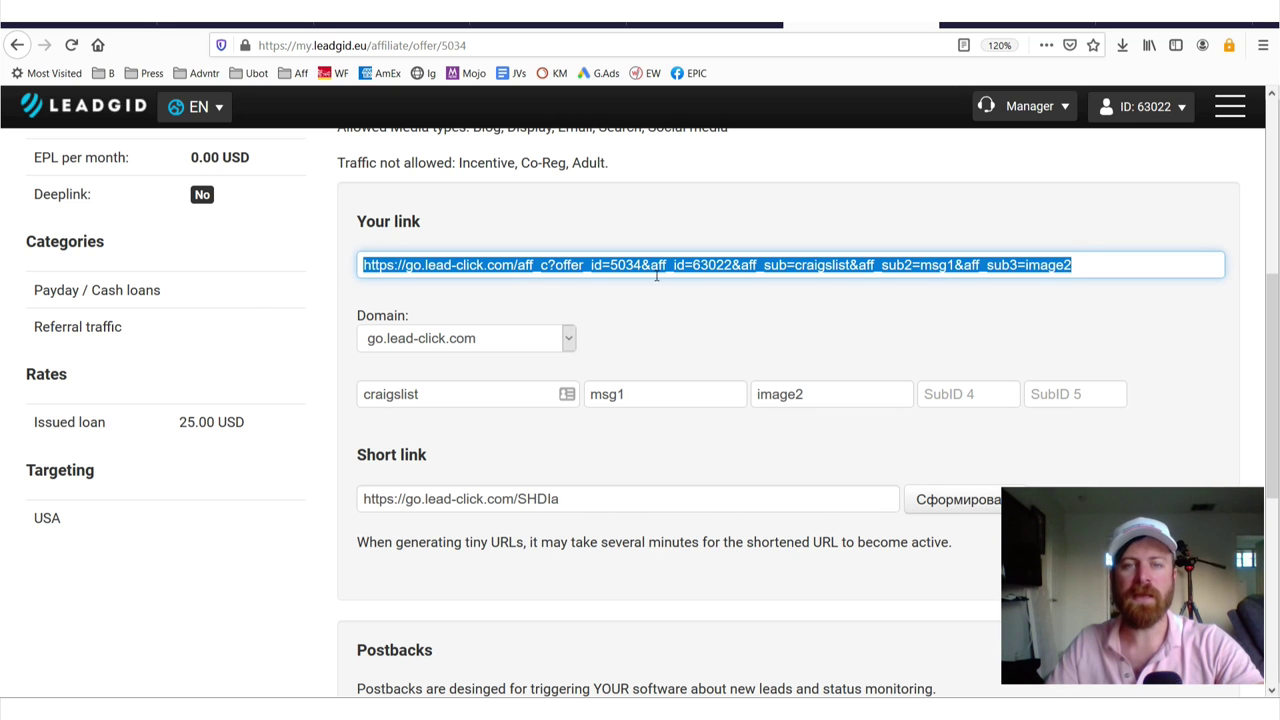
click(798, 297)
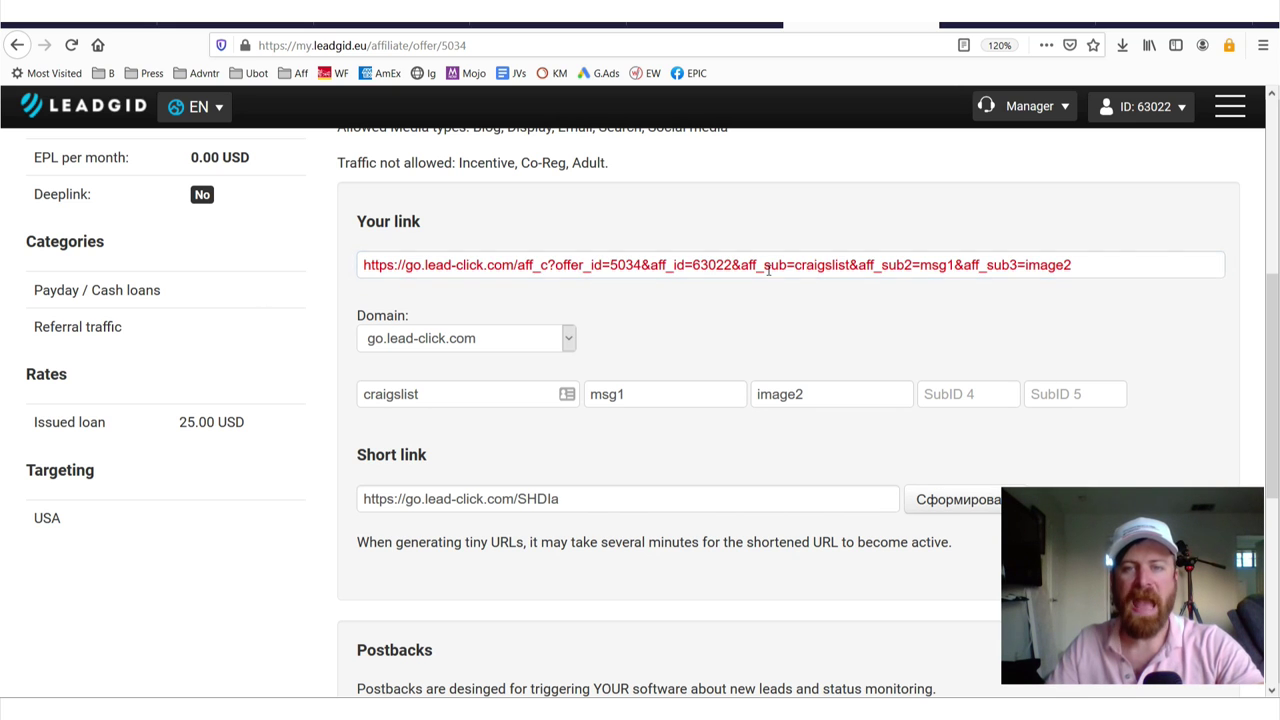
click(798, 264)
click(936, 268)
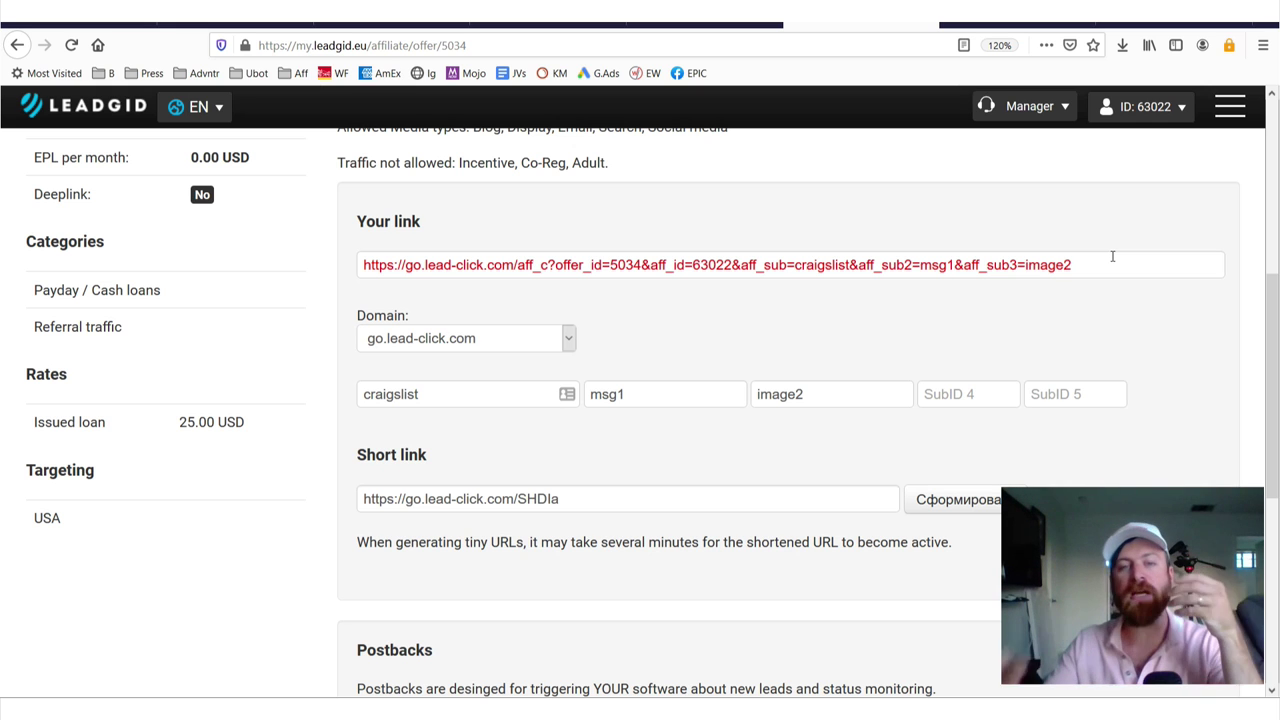
double_click(430, 396)
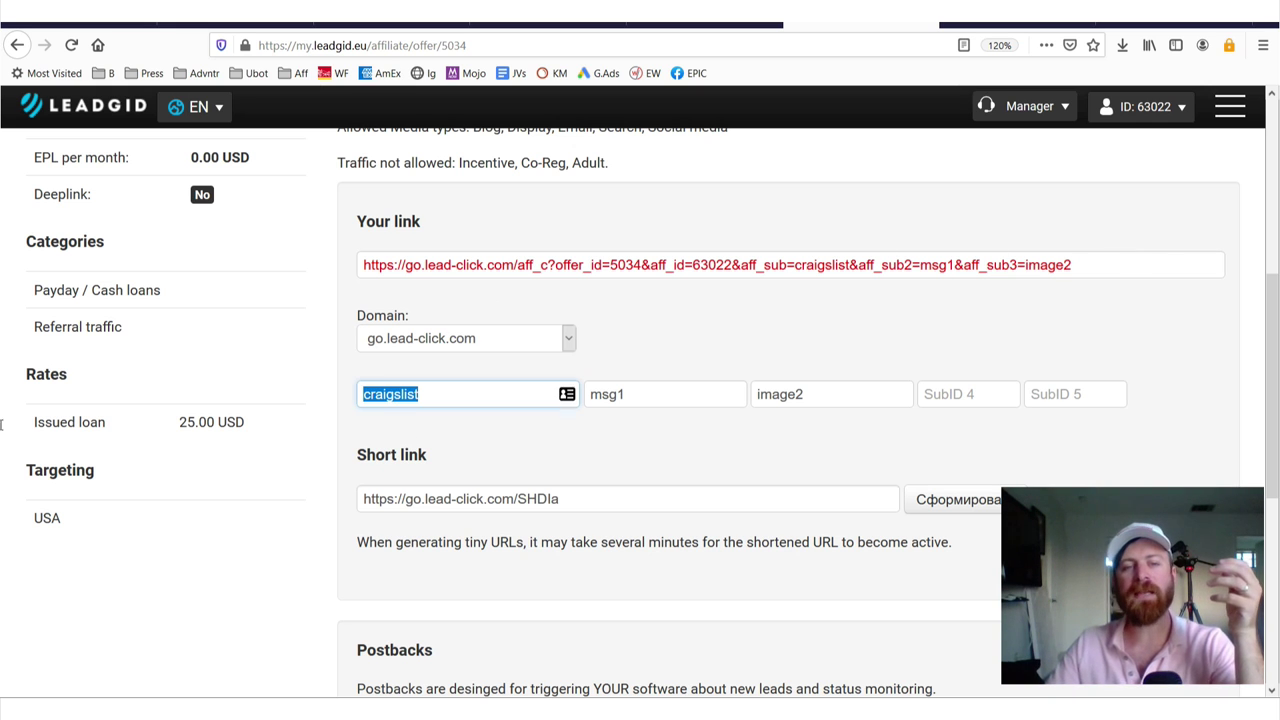
double_click(637, 396)
double_click(848, 399)
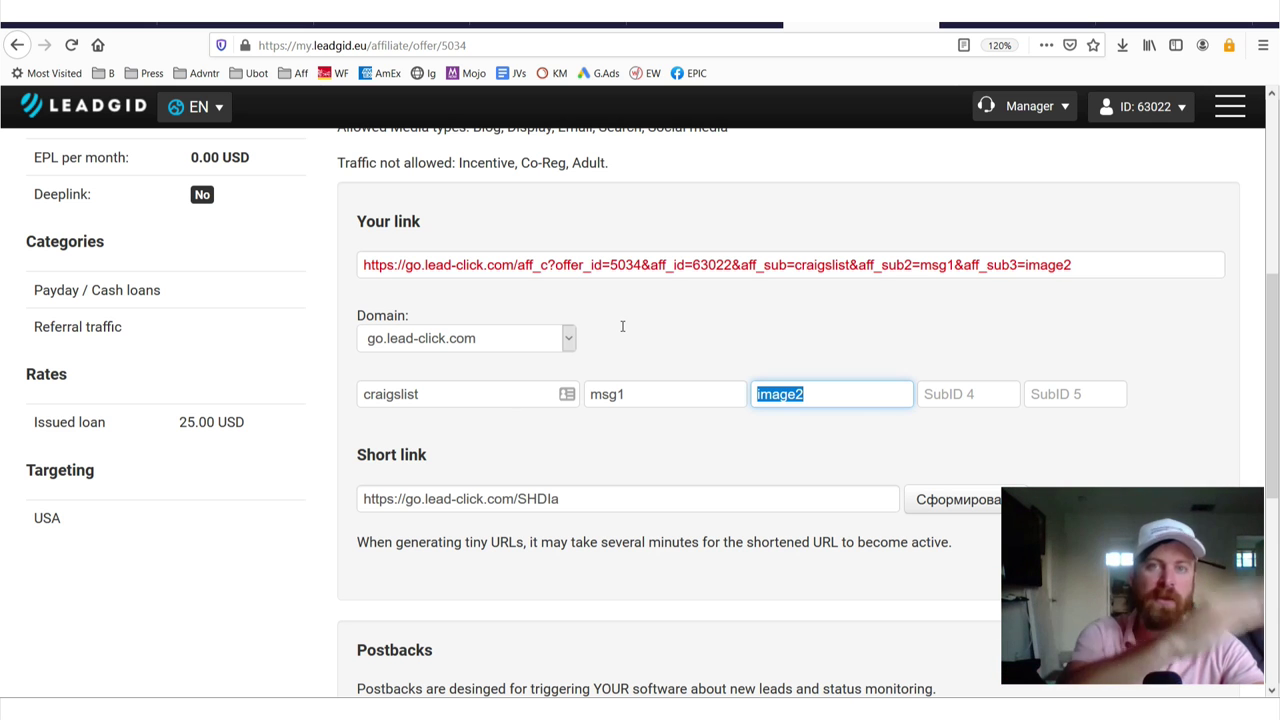
Scroll down to the Postbacks section and circle it with an arrow.
click(622, 326)
scroll(620, 330, down, 2)
scroll(715, 424, down, 3)
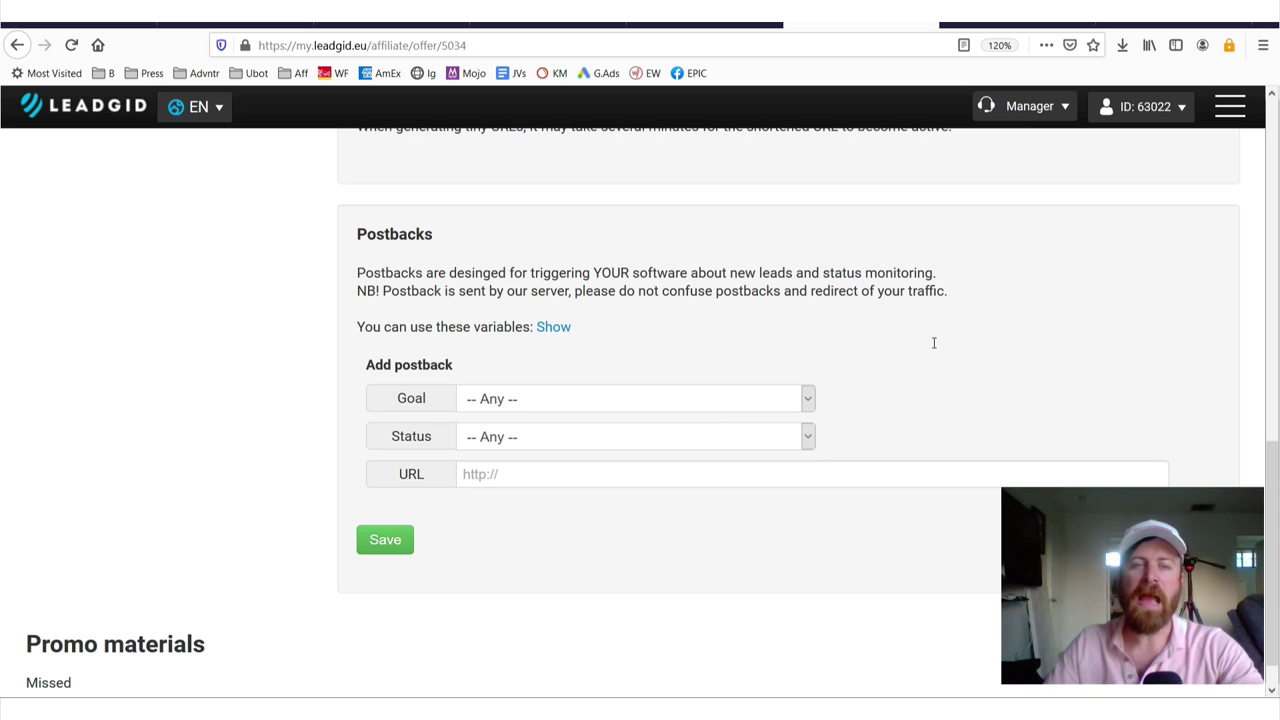
mouse_move(1022, 236)
mouse_down()
mouse_move(1089, 254)
mouse_move(775, 190)
mouse_move(248, 145)
mouse_up()
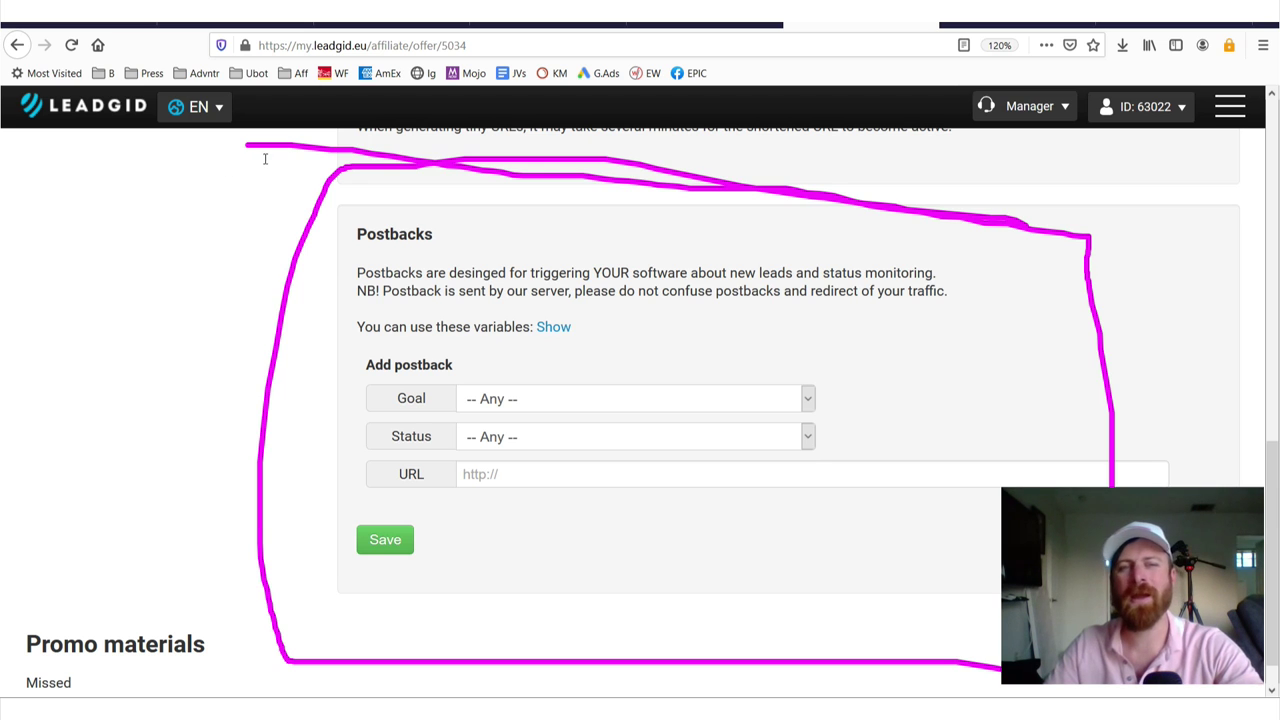
mouse_move(255, 170)
mouse_down()
mouse_move(178, 410)
mouse_move(88, 512)
mouse_move(172, 375)
mouse_up()
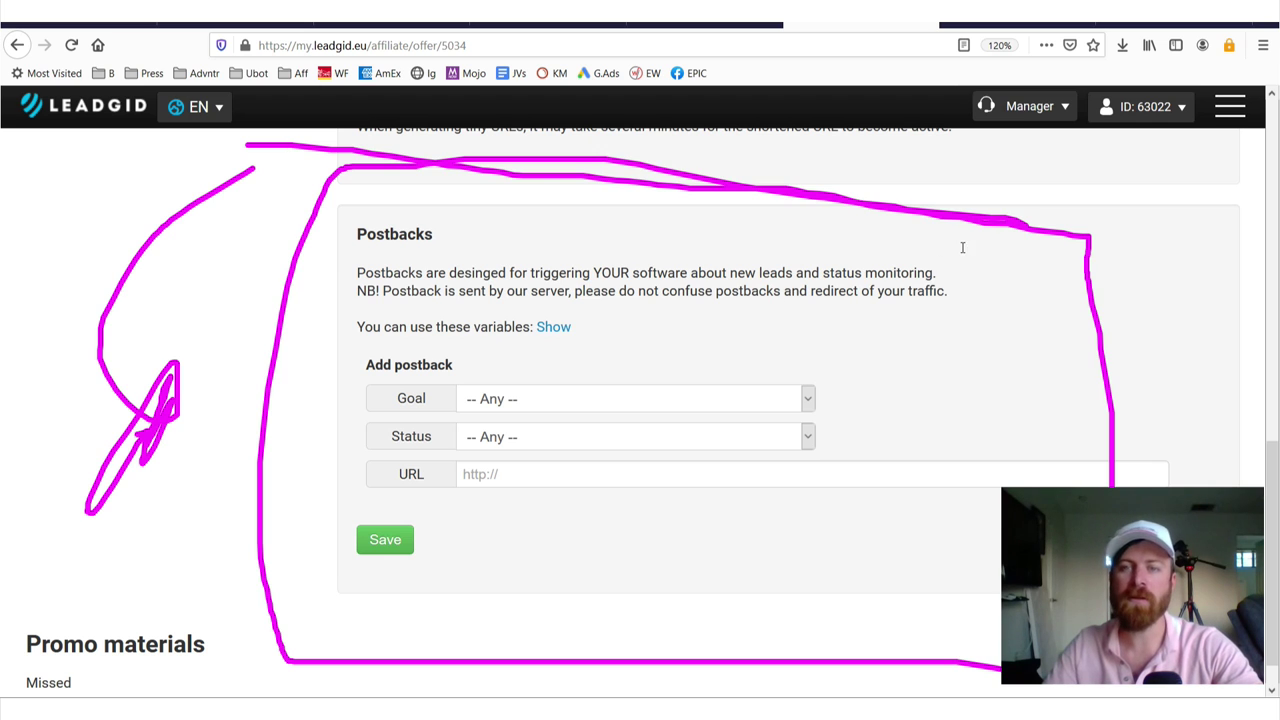
Add more loops around Postbacks, clear the annotations, and go back to the affiliate dashboard.
mouse_move(962, 247)
mouse_down()
mouse_move(336, 172)
mouse_move(250, 460)
mouse_move(1168, 354)
mouse_move(196, 300)
mouse_up()
mouse_move(197, 432)
mouse_down()
mouse_move(860, 230)
mouse_move(163, 197)
mouse_up()
key(Escape)
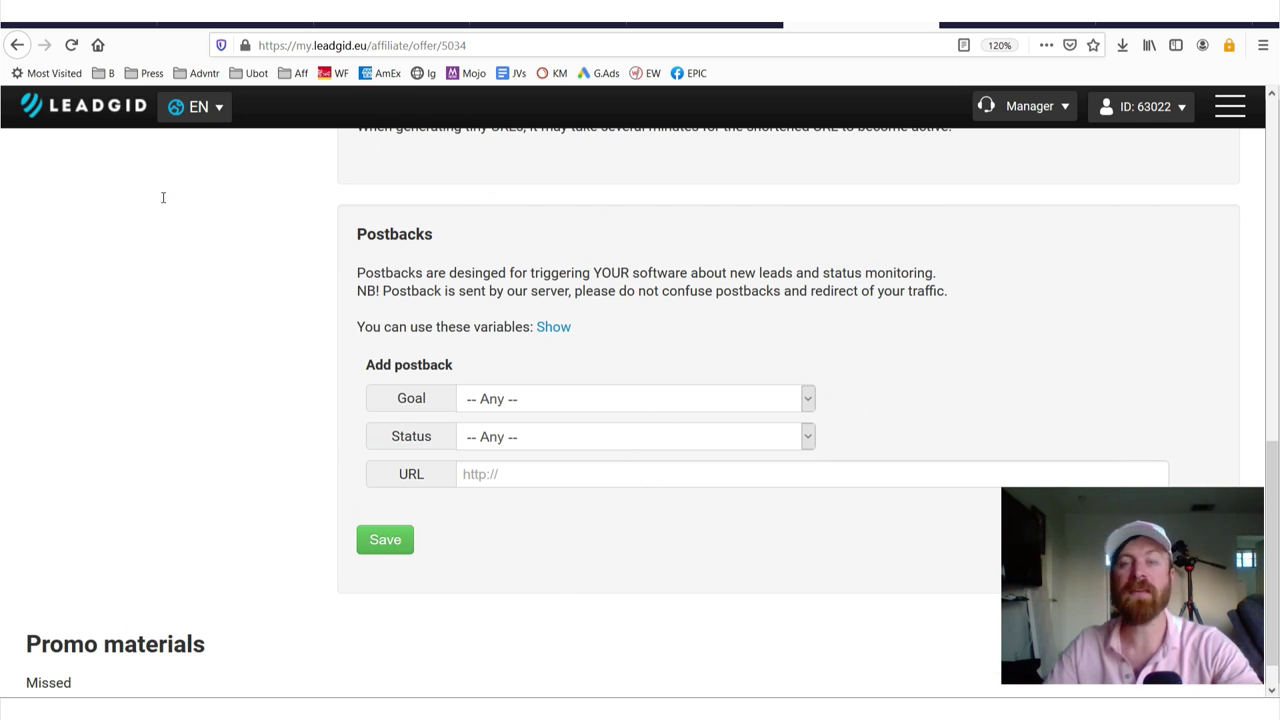
scroll(181, 226, up, 5)
key(alt+Left)
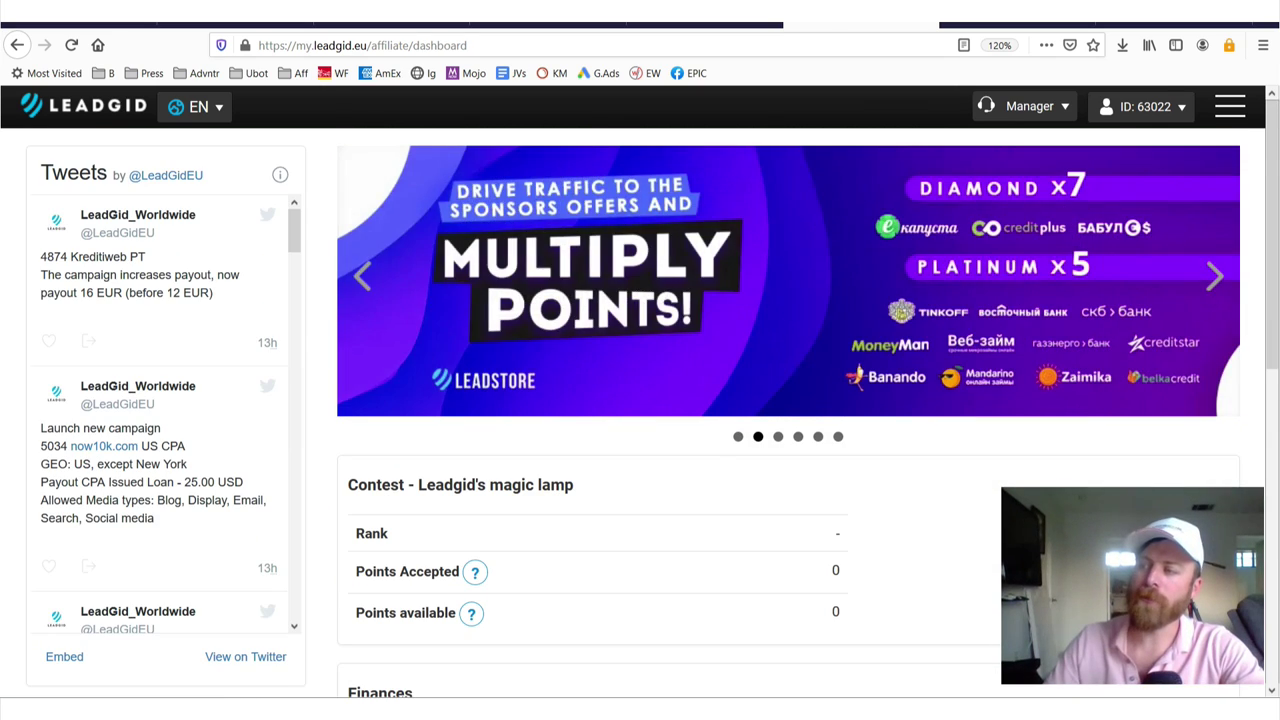
key(alt+Tab)
drag(790, 362, 3, 367)
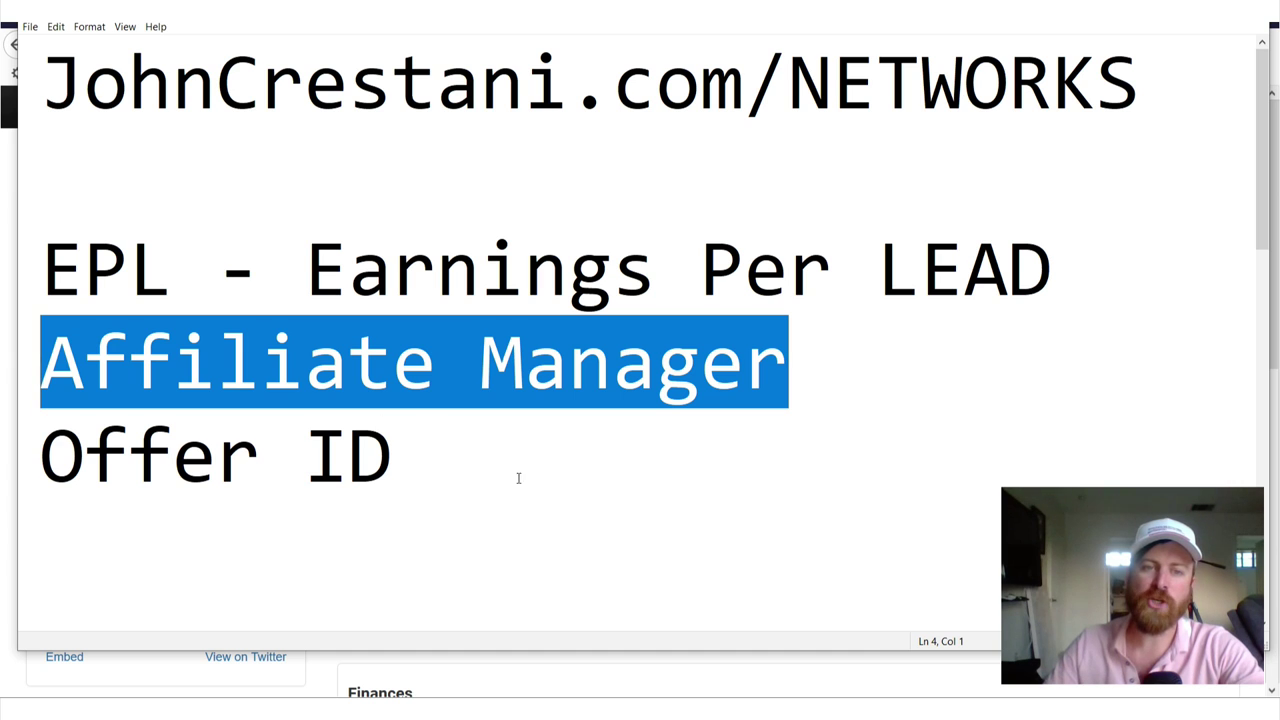
key(alt+Tab)
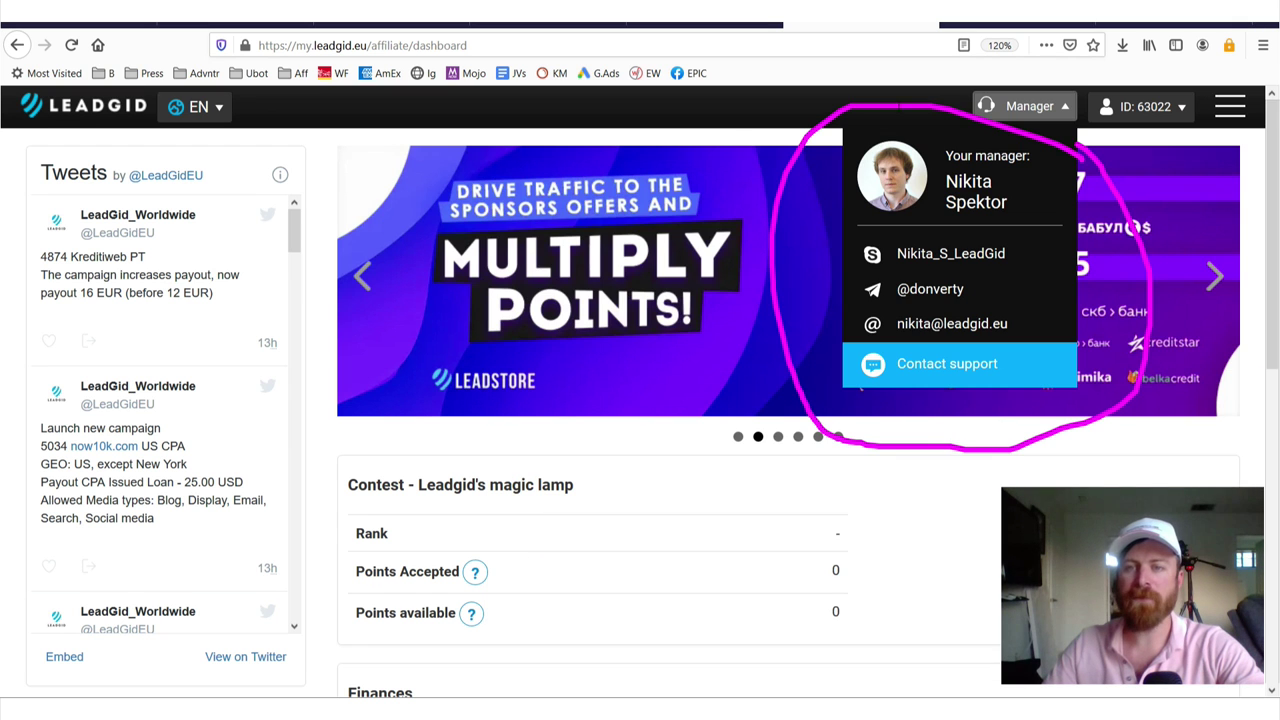
drag(830, 114, 735, 415)
drag(866, 268, 1100, 266)
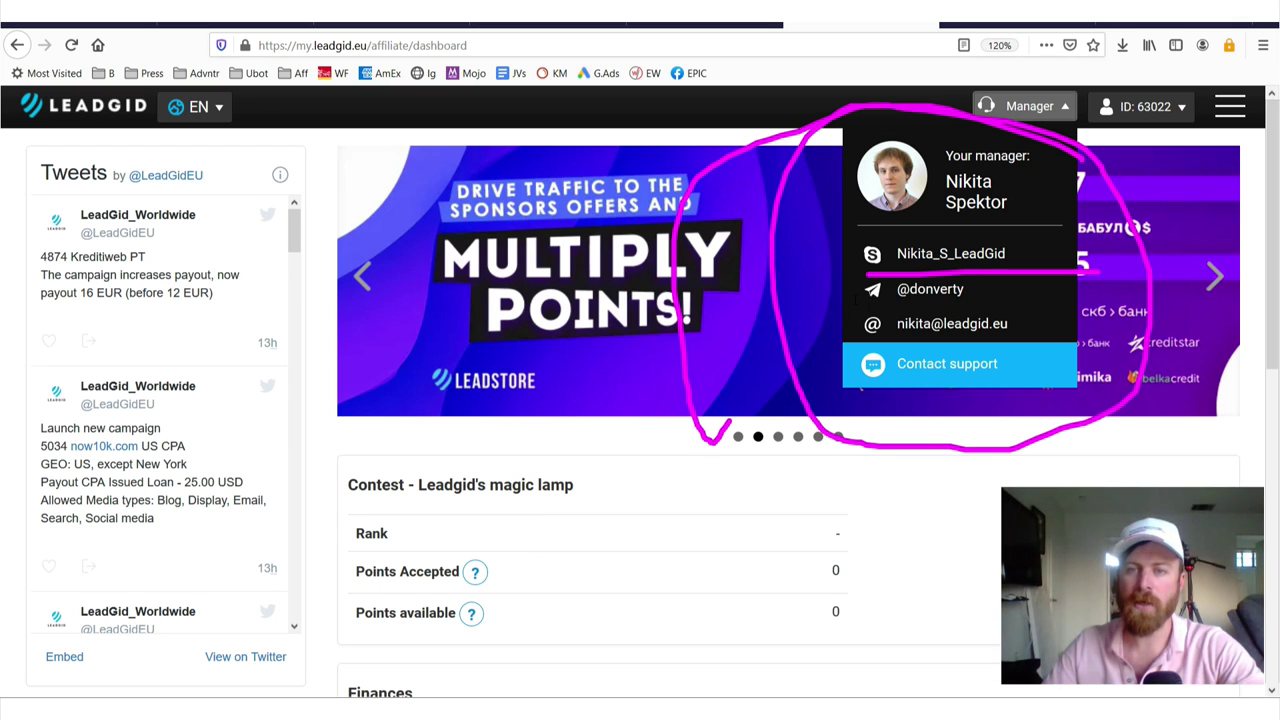
drag(865, 307, 1100, 305)
drag(844, 336, 983, 352)
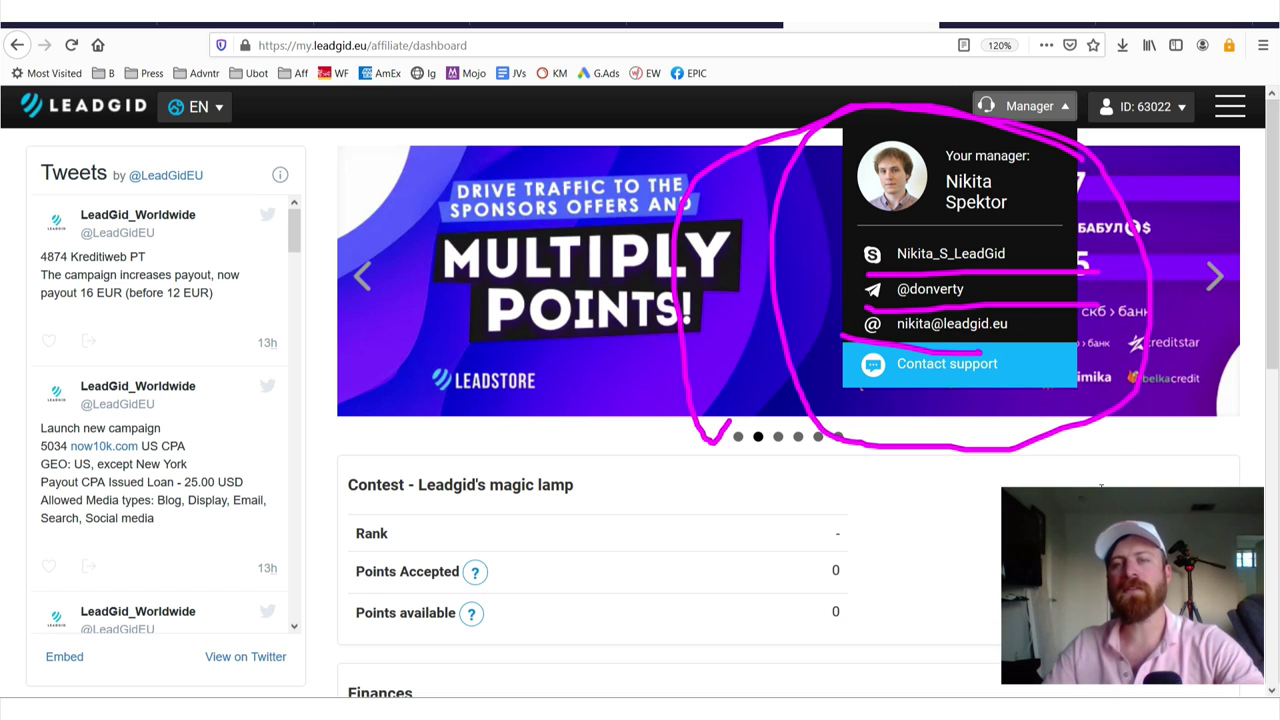
key(Escape)
click(1047, 106)
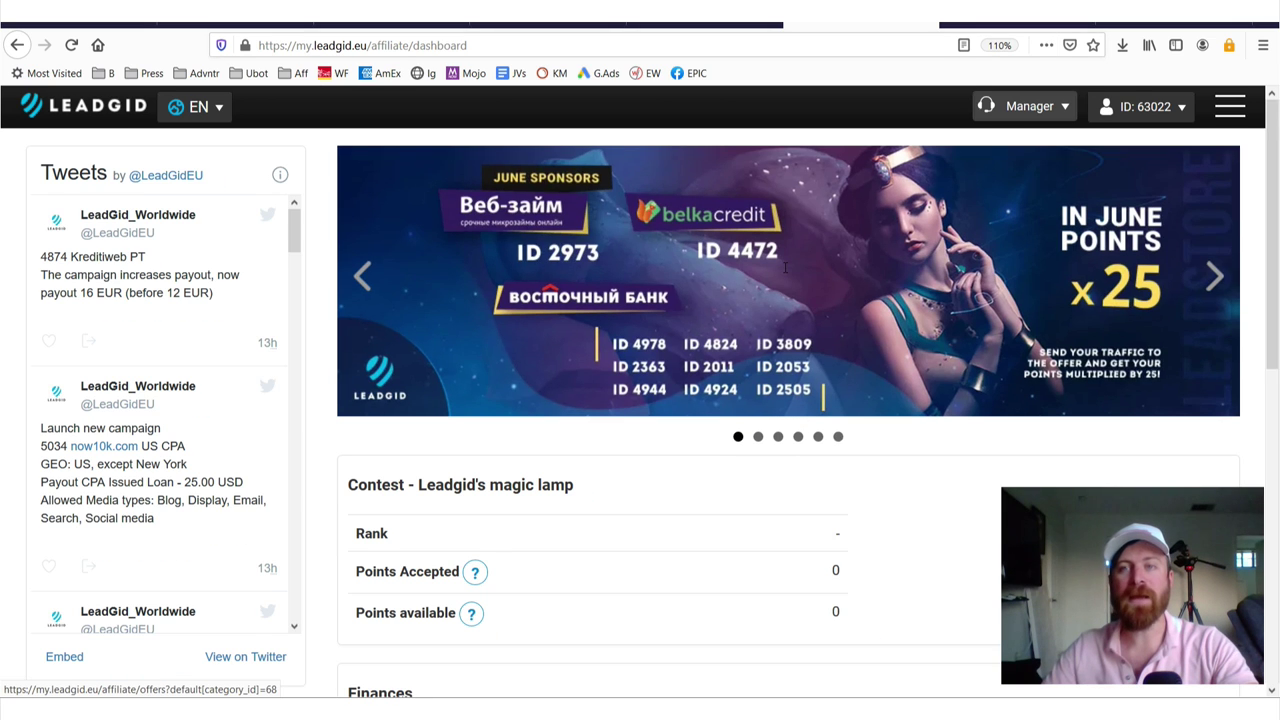
key(ctrl+minus)
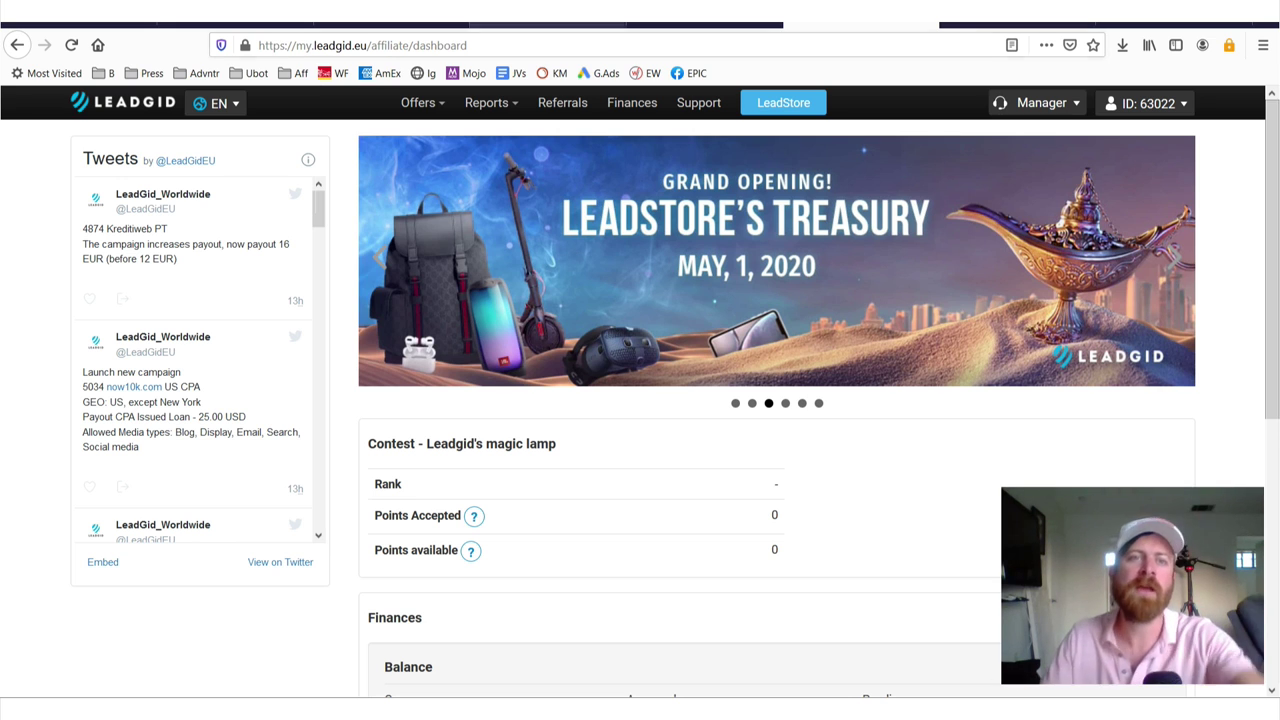
click(235, 25)
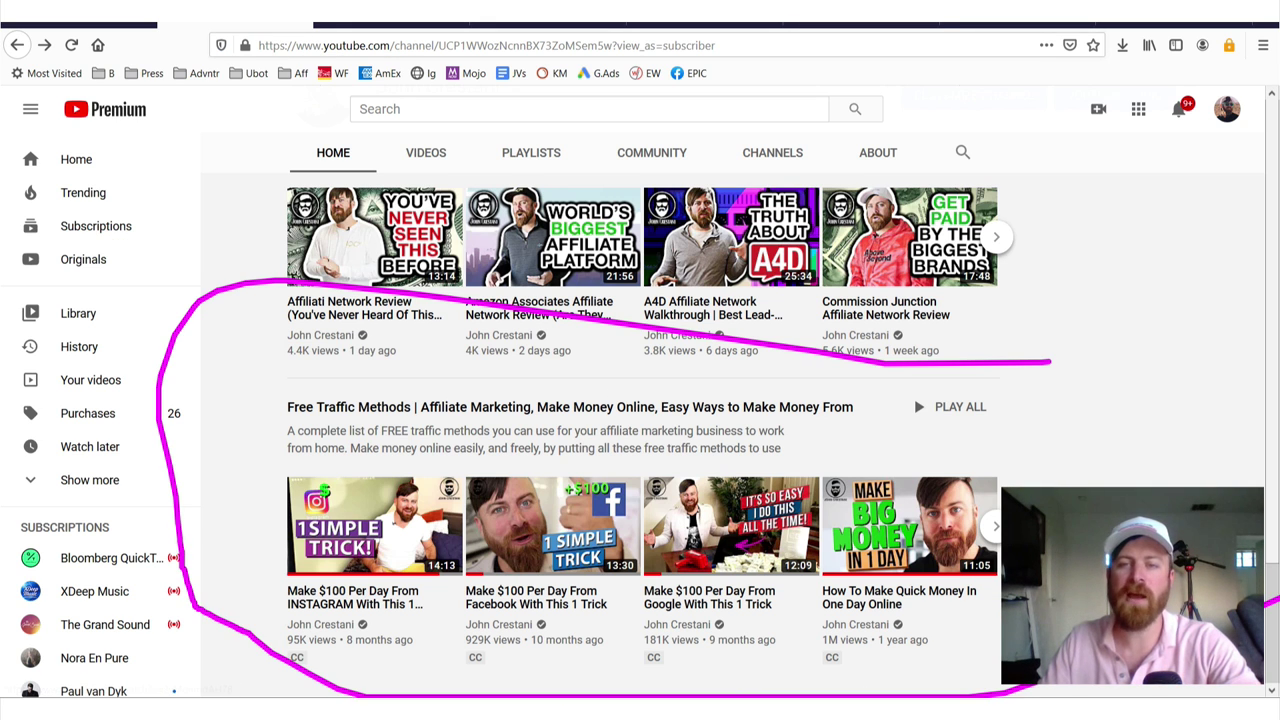
click(855, 27)
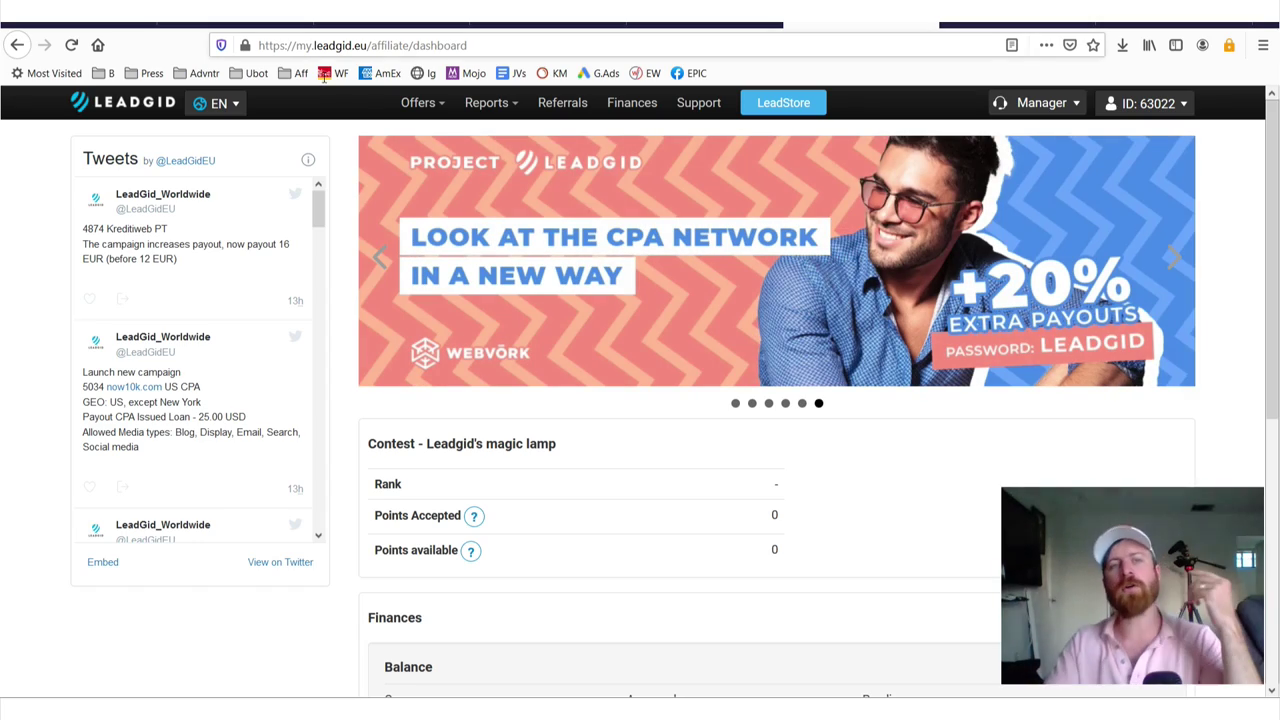
Switch to the YouTube channel page and zoom it in.
click(235, 27)
scroll(820, 375, down, 5)
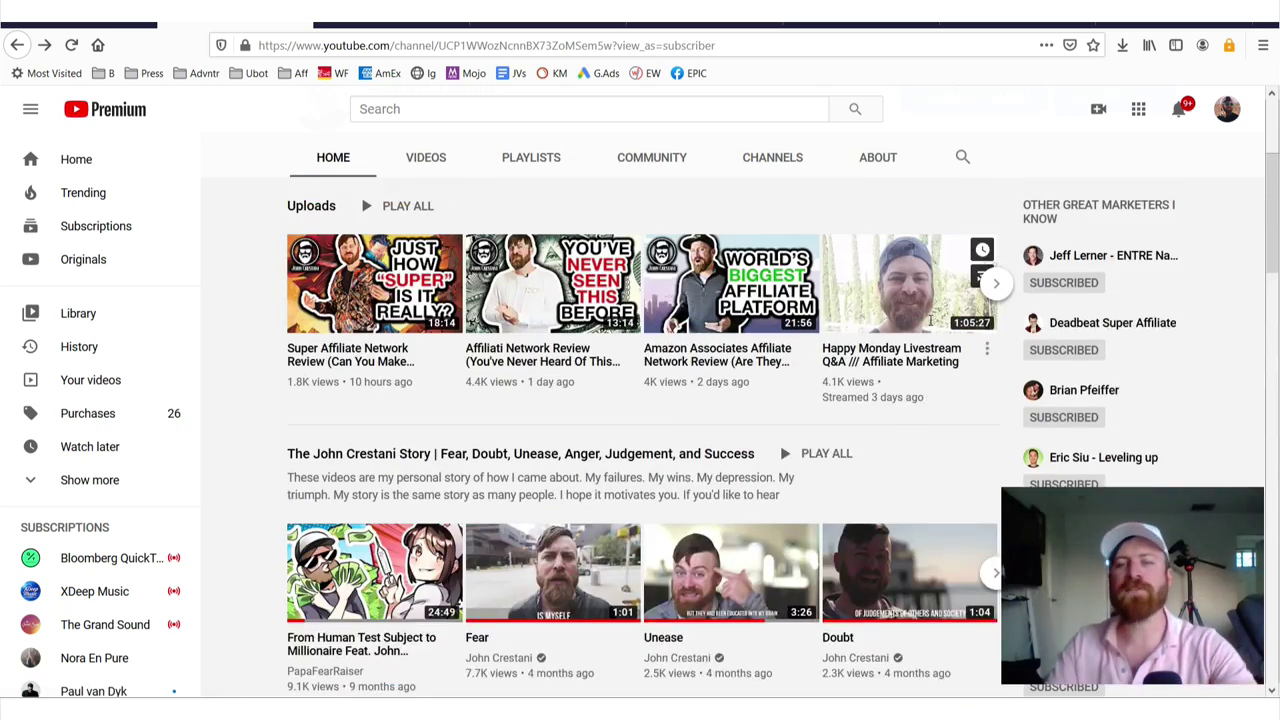
scroll(979, 440, up, 3)
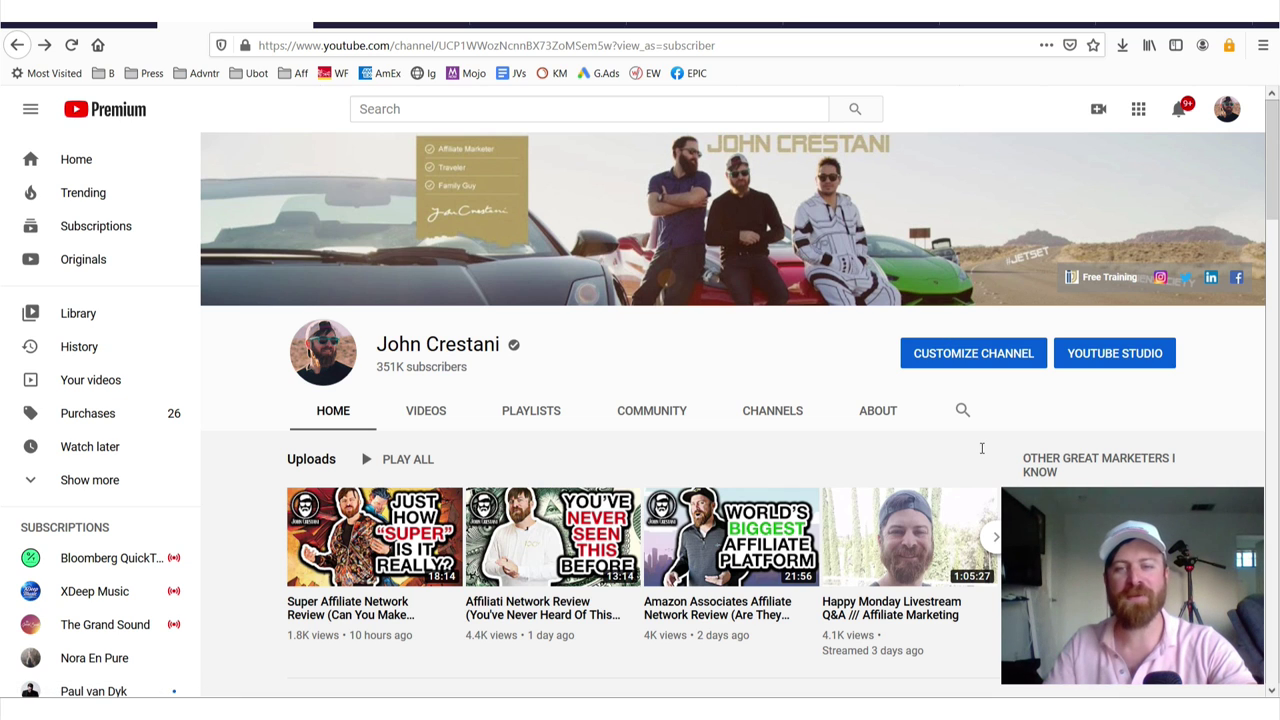
key(ctrl+plus)
key(ctrl+plus)
key(ctrl+plus)
scroll(950, 400, down, 3)
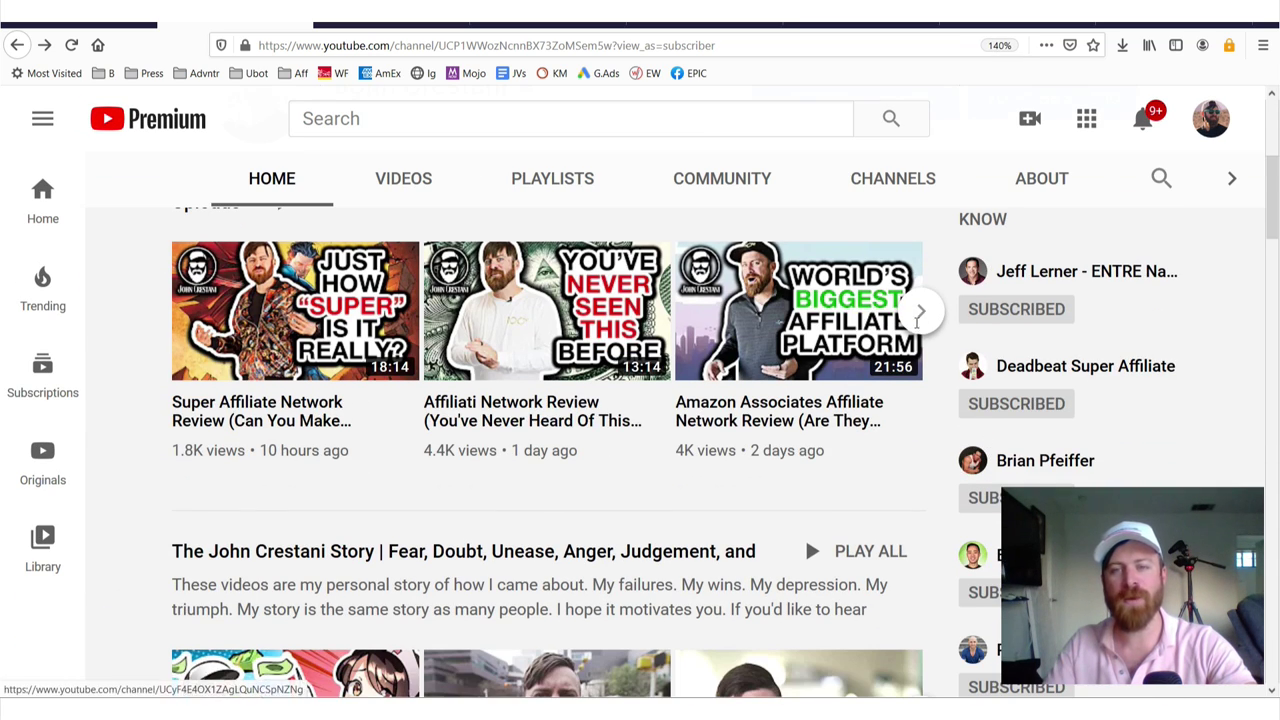
Advance the uploads row to the Happy Monday Livestream Q&A, circle it, and reset zoom.
click(920, 312)
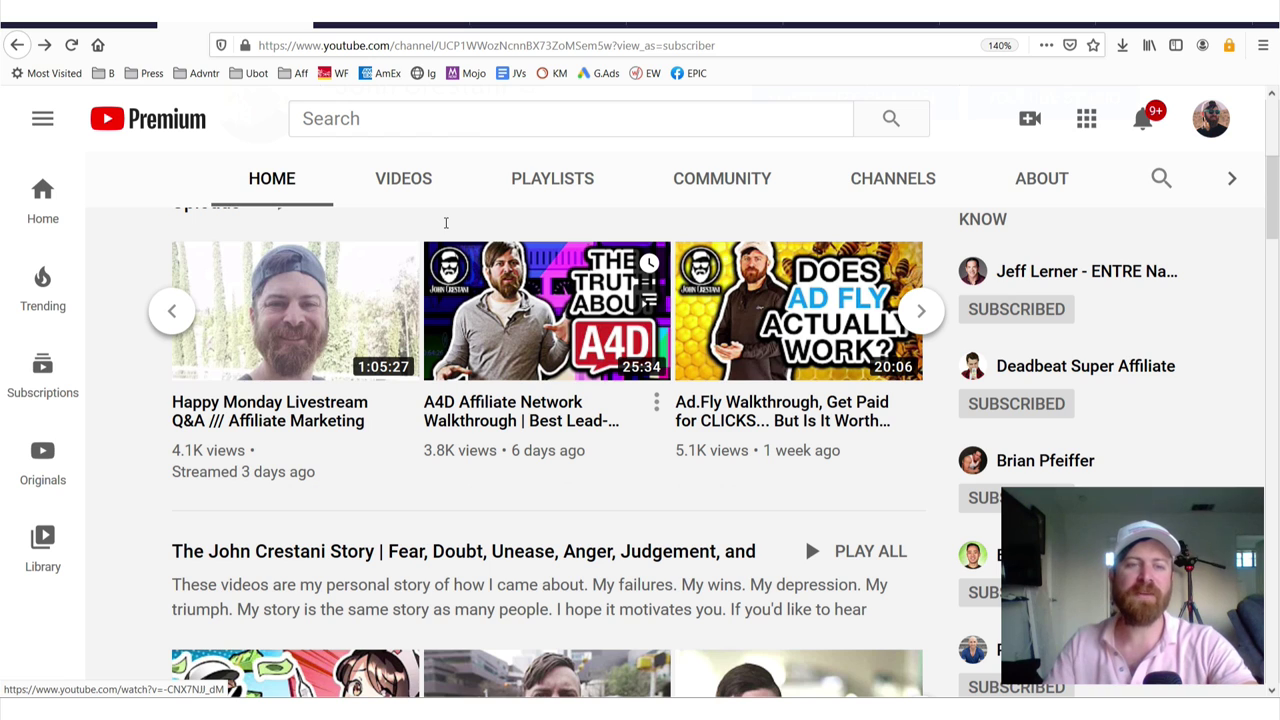
mouse_move(443, 222)
mouse_down()
mouse_move(129, 326)
mouse_move(215, 500)
mouse_move(460, 185)
mouse_move(245, 182)
mouse_up()
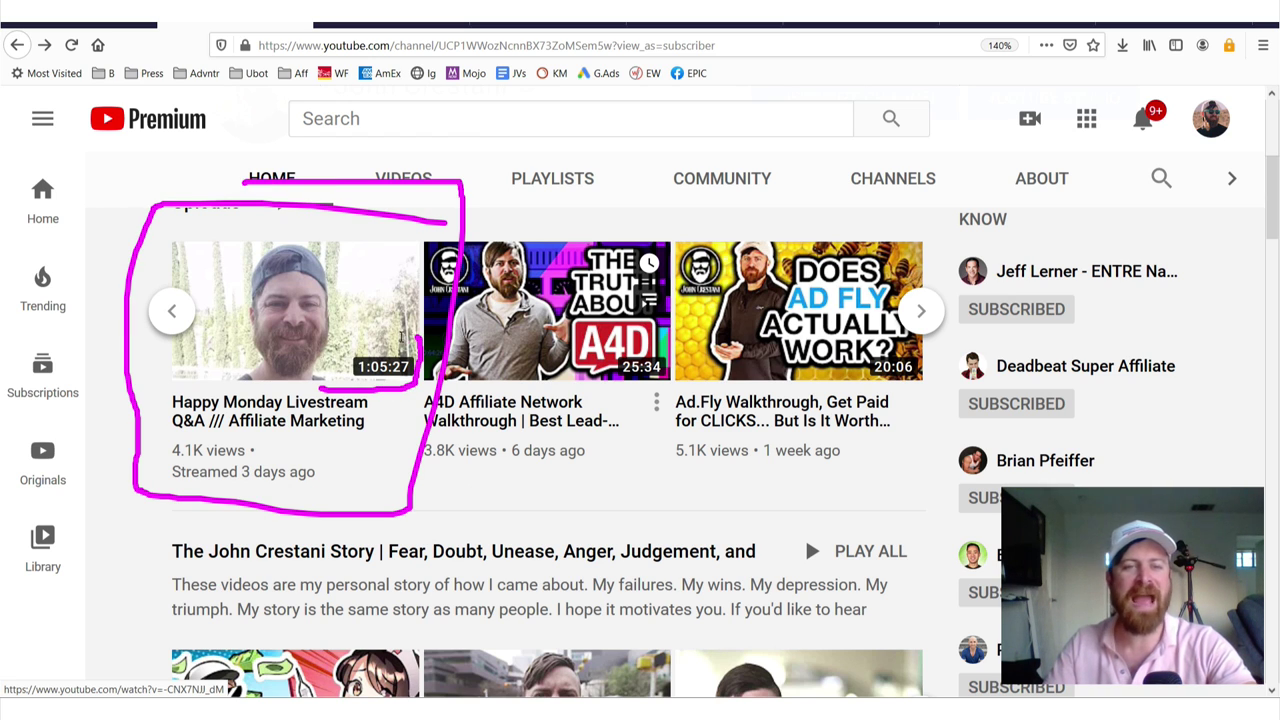
key(Escape)
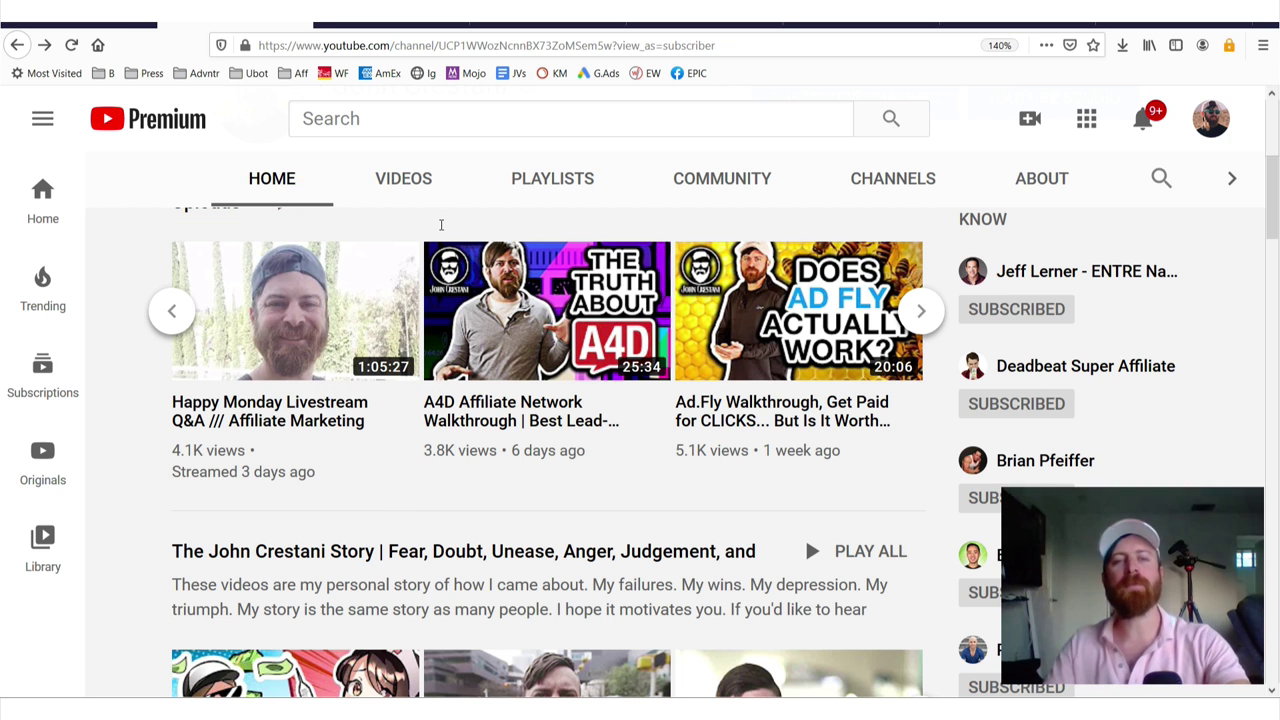
key(ctrl+0)
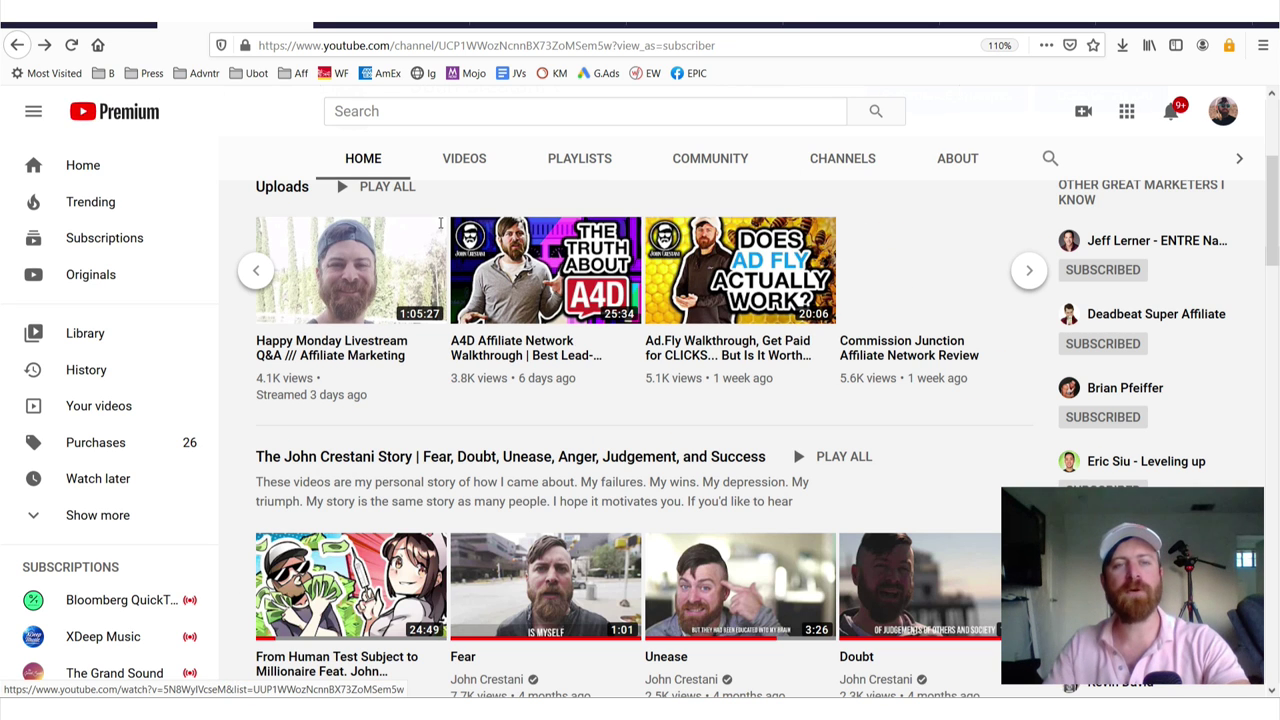
Open the Happy Monday Livestream Q&A video and scroll down to its description.
mouse_move(546, 350)
click(402, 352)
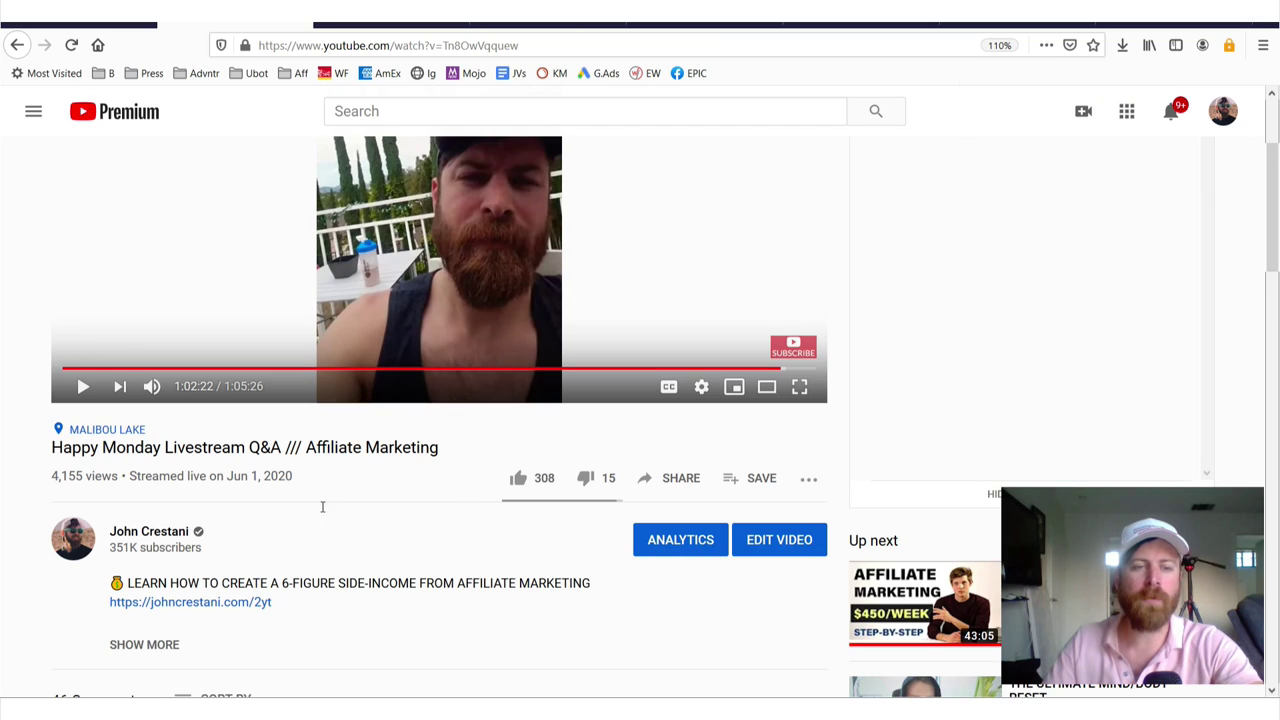
scroll(333, 496, down, 2)
scroll(340, 494, down, 3)
scroll(350, 491, down, 2)
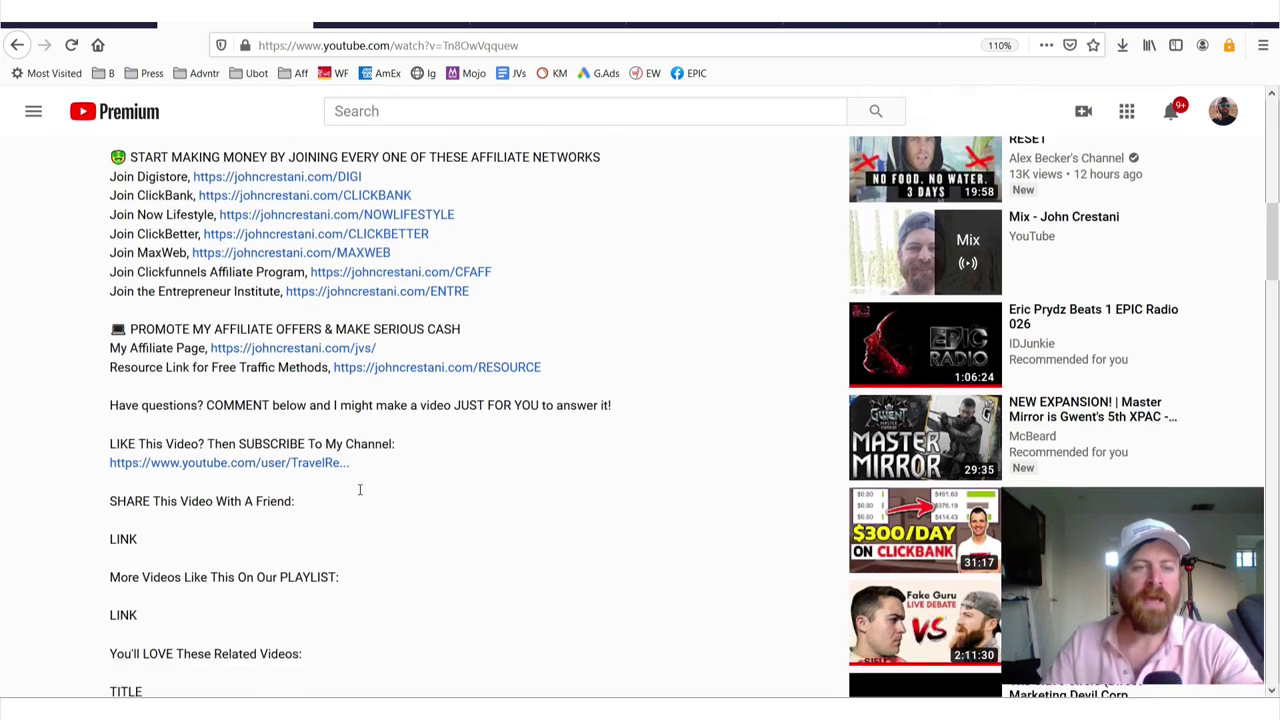
scroll(360, 489, down, 5)
Box and arrow the description's community links, clear them, and scroll back to the top.
mouse_move(124, 480)
mouse_down()
mouse_move(644, 455)
mouse_move(96, 325)
mouse_up()
mouse_move(512, 140)
mouse_down()
mouse_move(630, 198)
mouse_move(458, 430)
mouse_up()
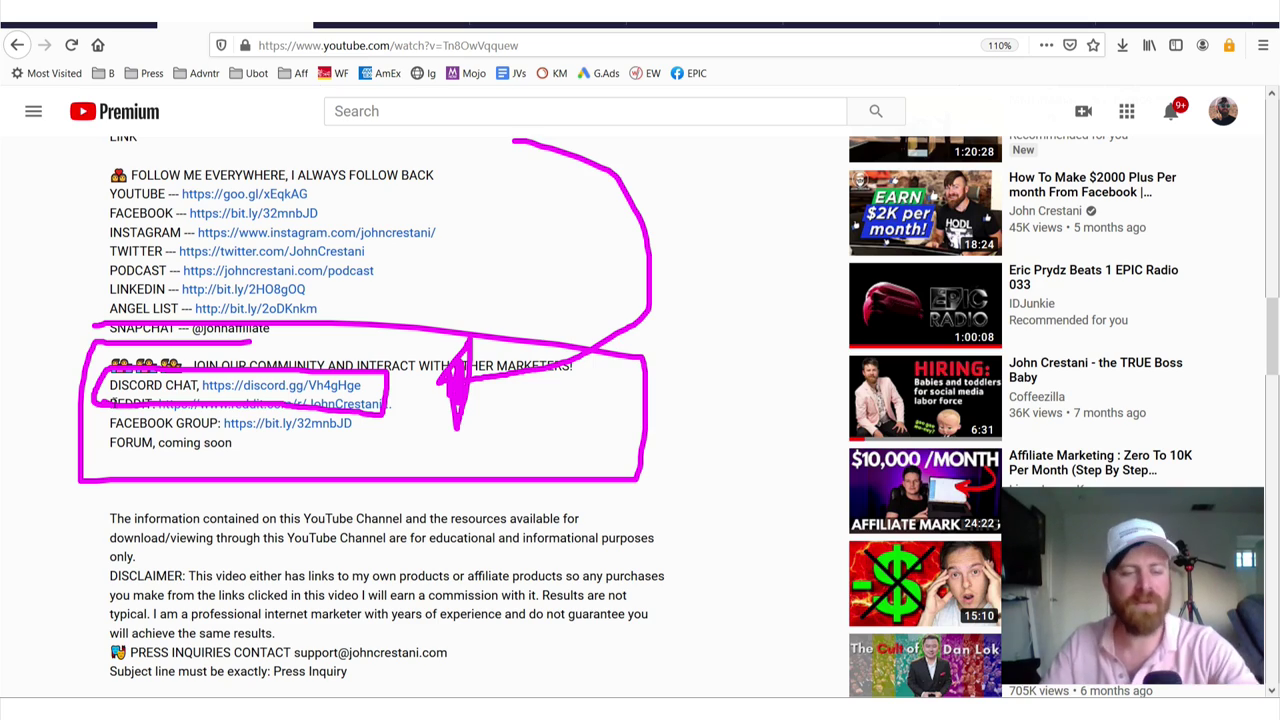
key(Escape)
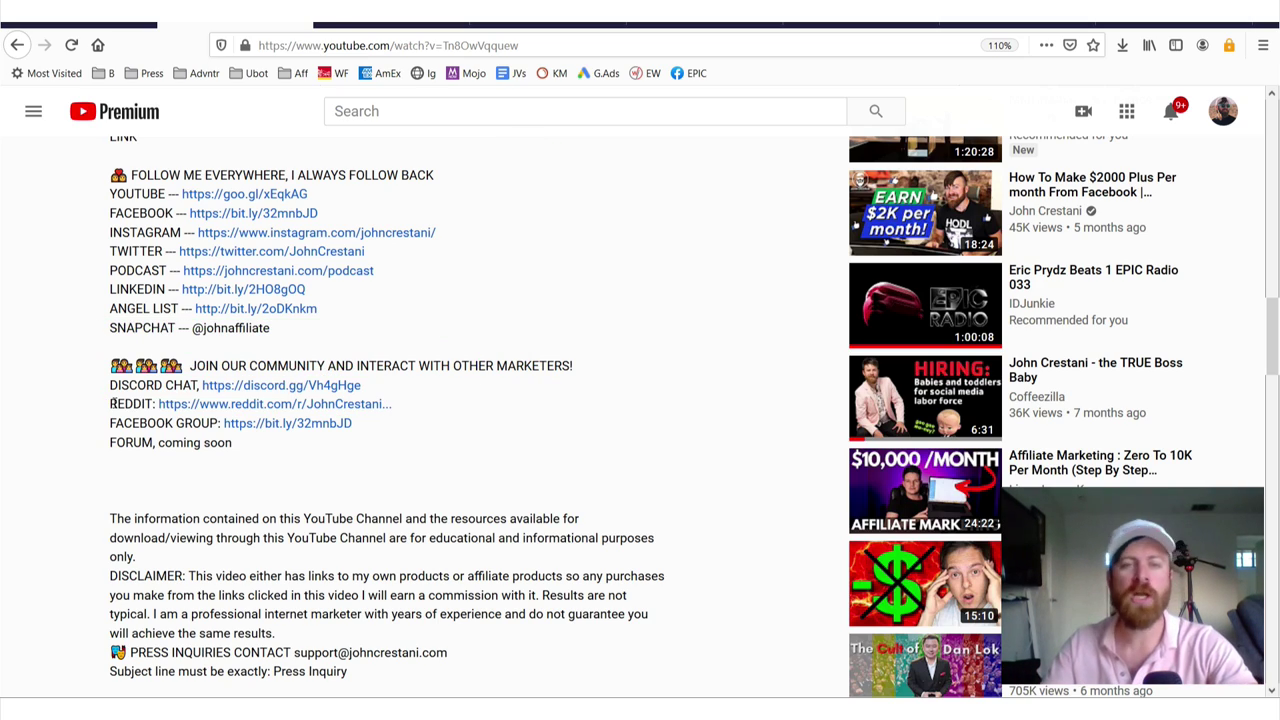
scroll(297, 329, up, 4)
scroll(383, 351, up, 2)
scroll(383, 351, up, 10)
Go back to the channel's Community tab and scroll down to the John Crestani resume post.
click(17, 44)
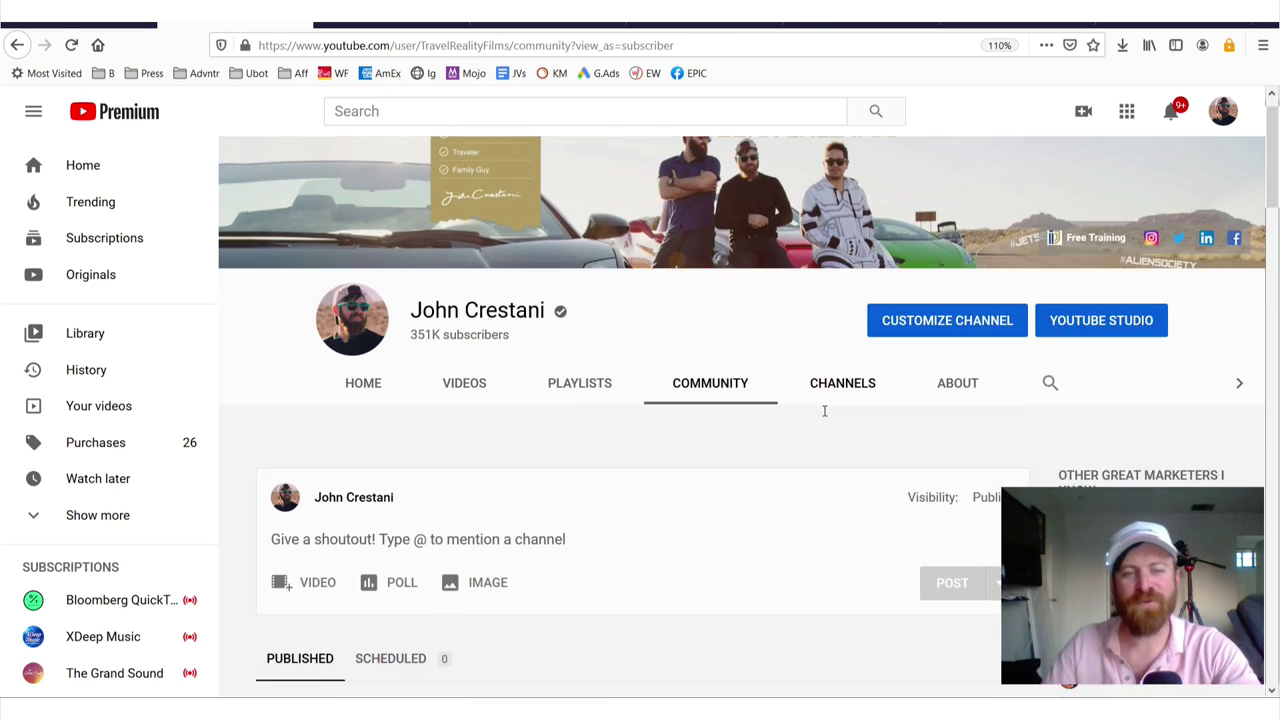
scroll(823, 410, down, 4)
scroll(820, 408, down, 3)
scroll(803, 401, up, 2)
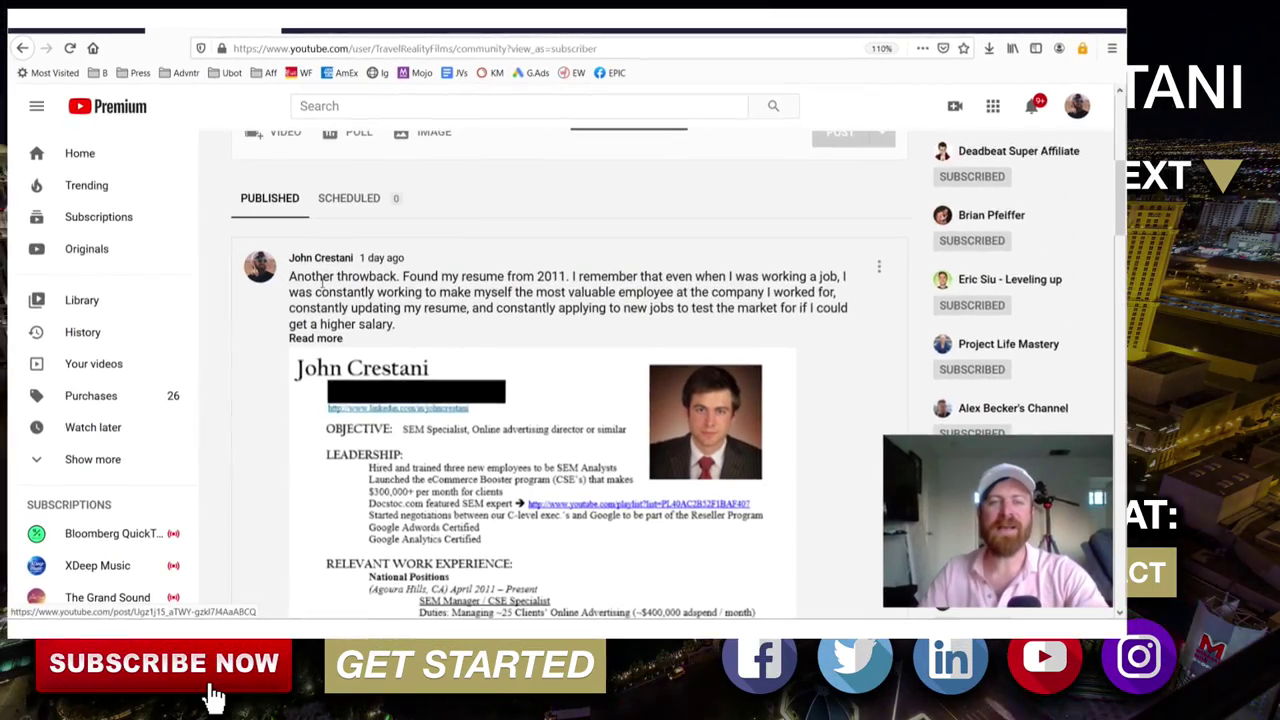
scroll(321, 280, up, 3)
scroll(321, 280, up, 3)
scroll(400, 275, down, 4)
scroll(413, 270, down, 2)
scroll(413, 270, down, 2)
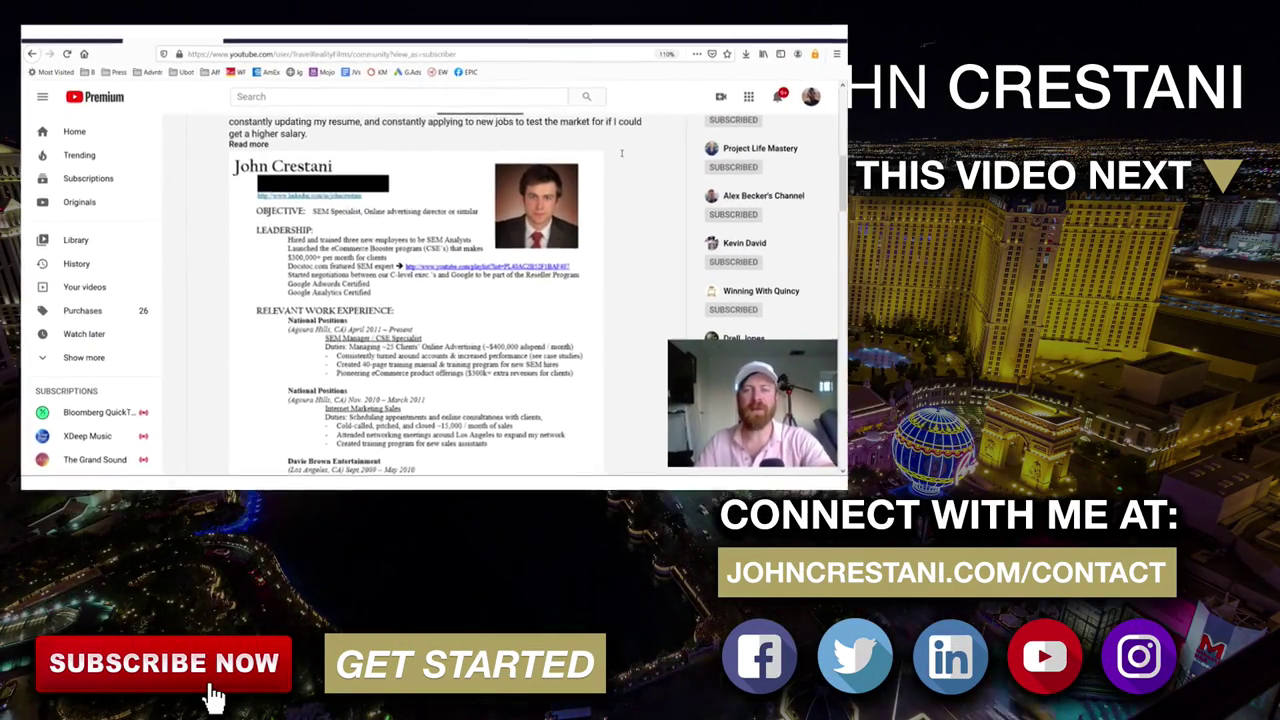